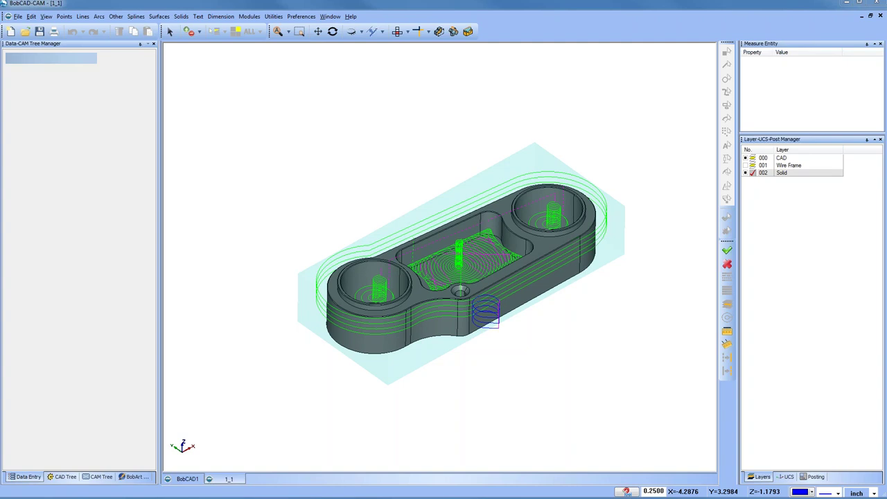
- Show the CAM tree and inspect the toolpath editor for the Profile Rough operation, leaving it without edits
left_click(100, 476)
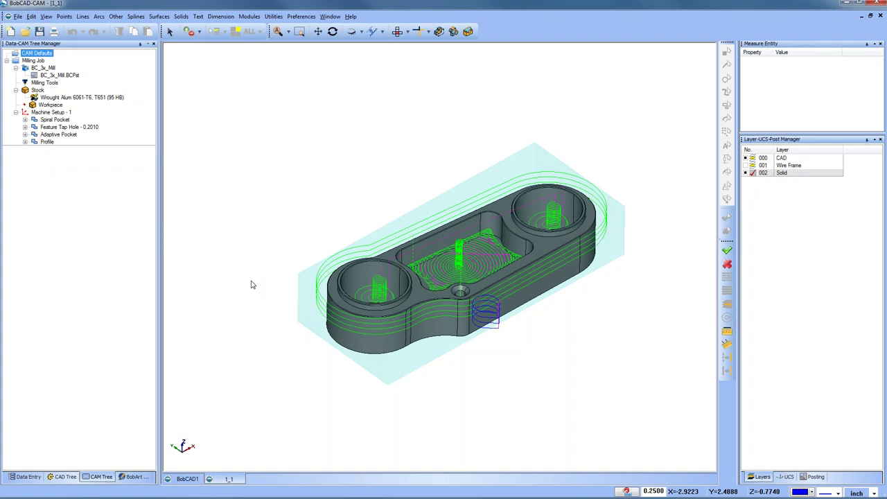
middle_click_drag(524, 275, 485, 291)
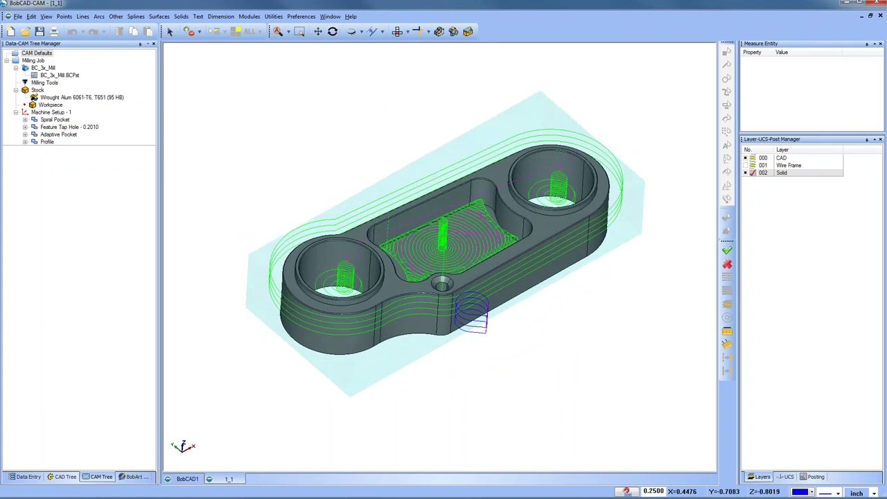
left_click(47, 142)
left_click(25, 142)
left_click(69, 172)
right_click(70, 165)
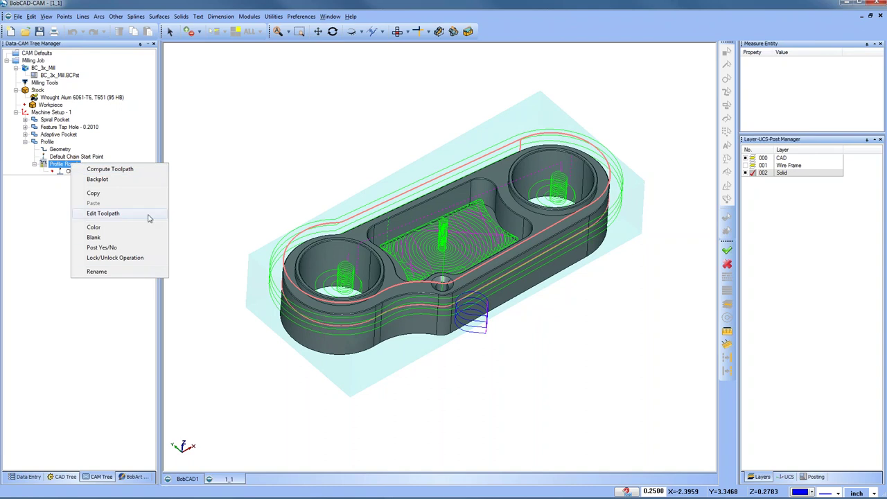
left_click(148, 218)
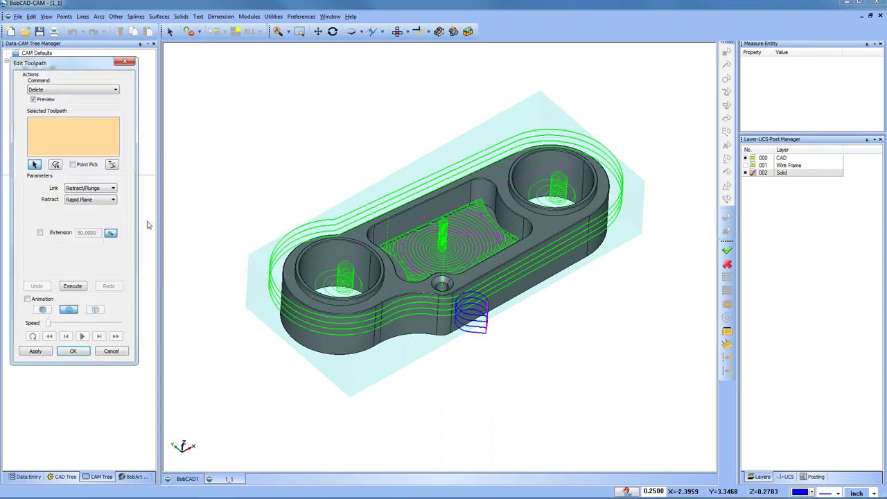
left_click_drag(74, 67, 239, 64)
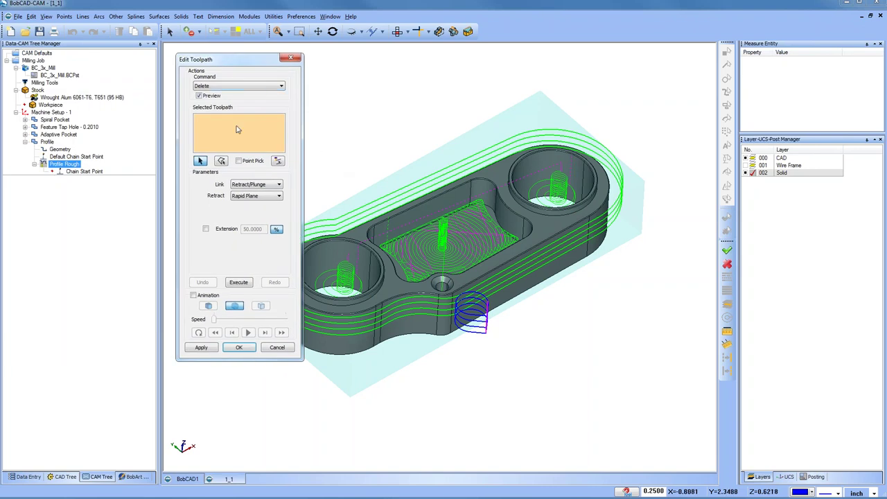
left_click(292, 59)
- Inspect the toolpath editor for the Pocket operation of the Adaptive Pocket feature, leaving it without edits
left_click(25, 134)
left_click(57, 157)
right_click(56, 156)
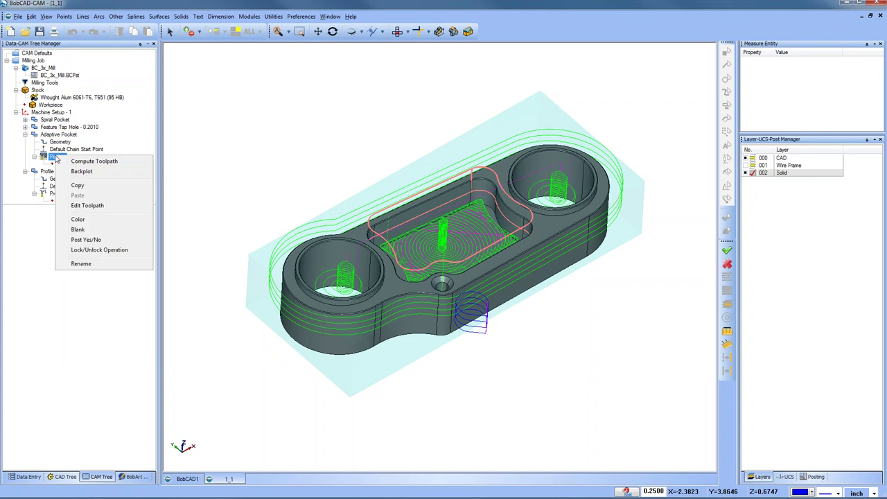
left_click(108, 207)
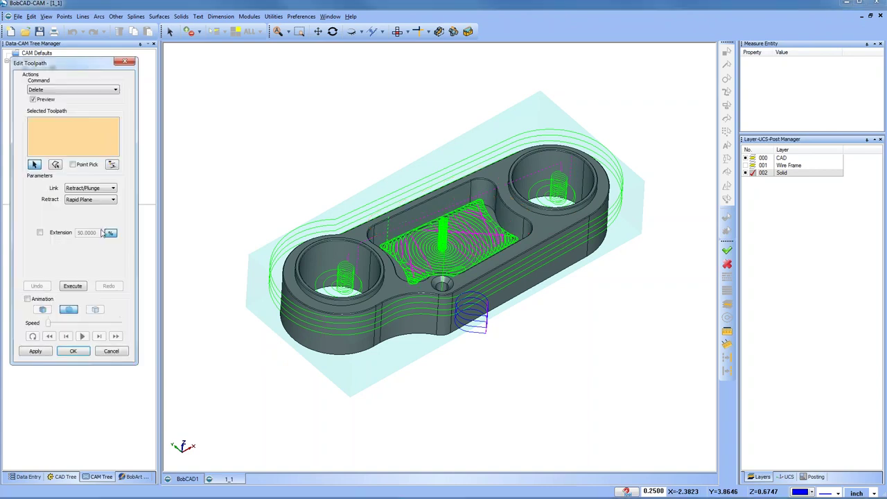
left_click_drag(102, 66, 257, 66)
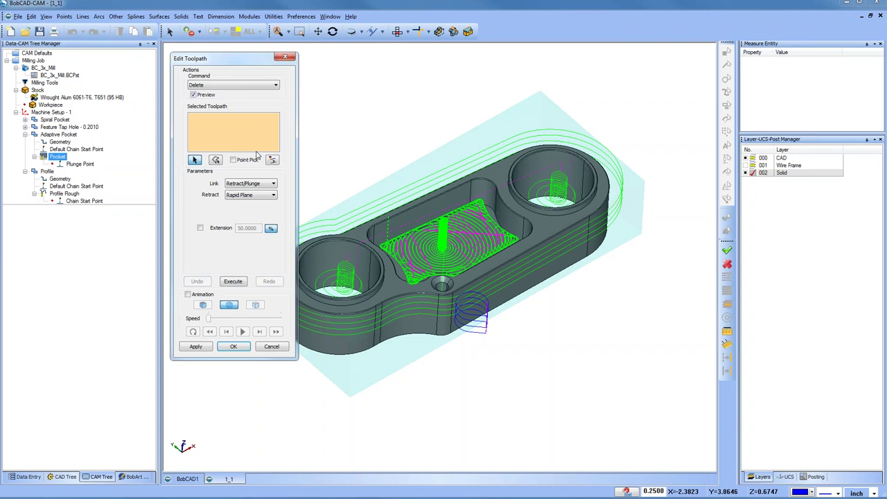
left_click(284, 56)
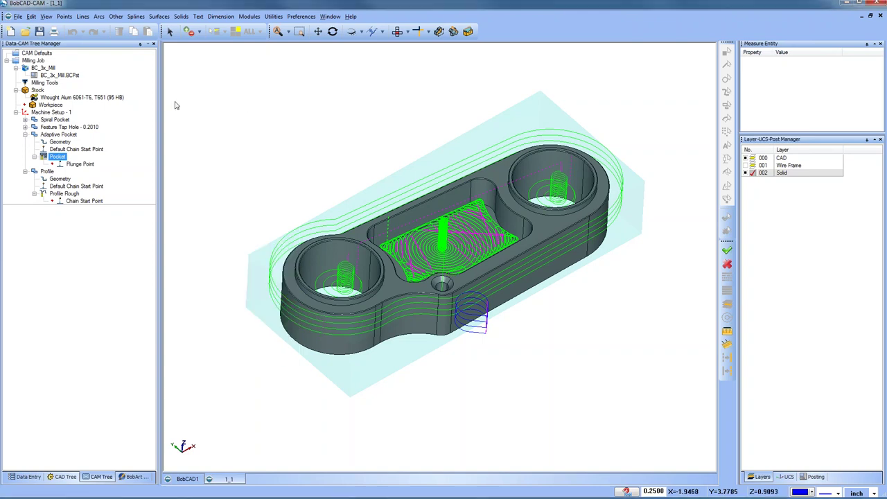
- Open the toolpath editor for the Drill operation of the Feature Tap Hole - 0.2010
left_click(43, 127)
left_click(25, 128)
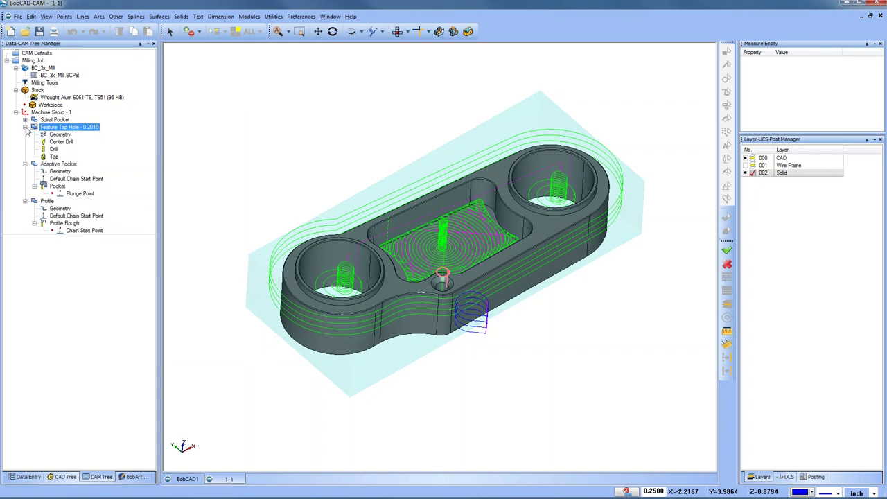
left_click(59, 164, "ctrl")
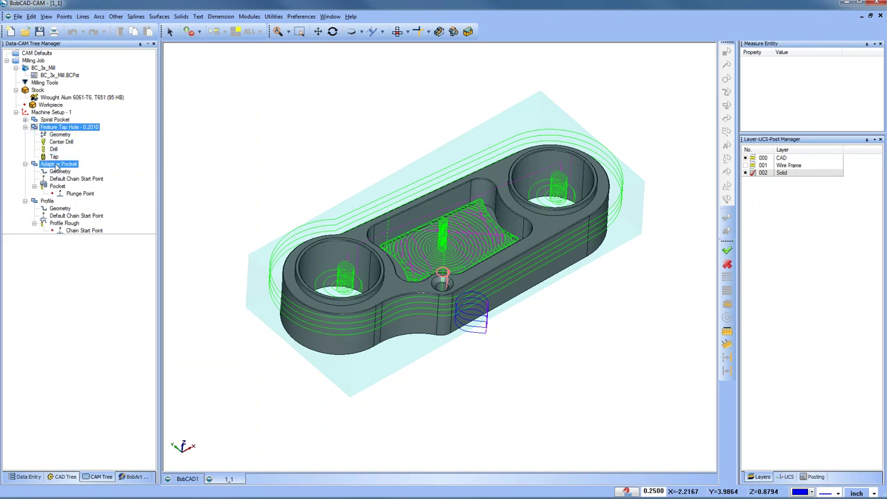
left_click(53, 150)
right_click(54, 152)
left_click(104, 200)
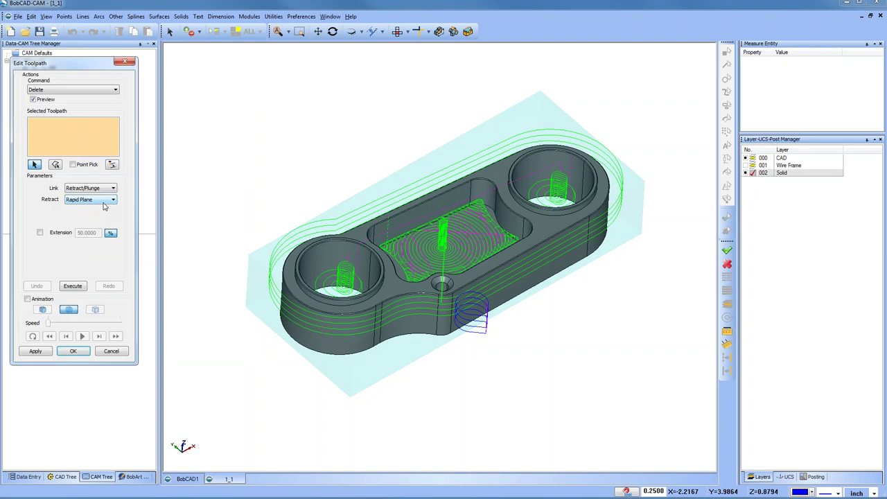
left_click_drag(77, 69, 233, 68)
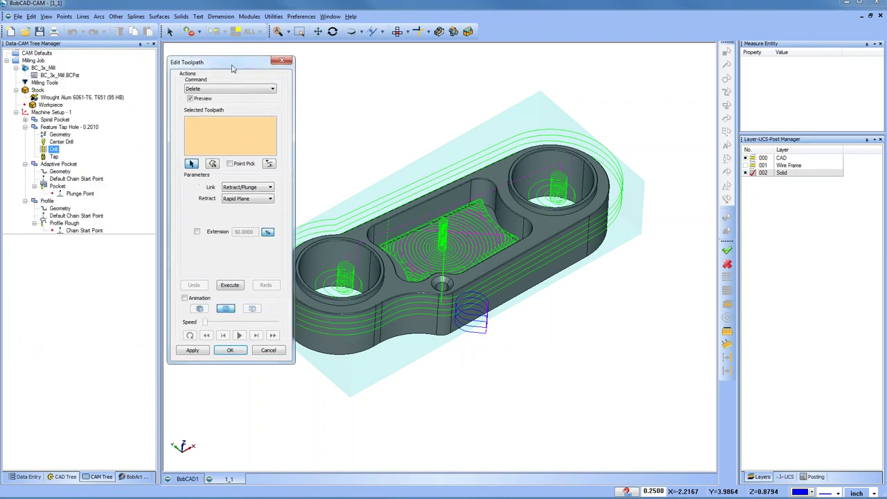
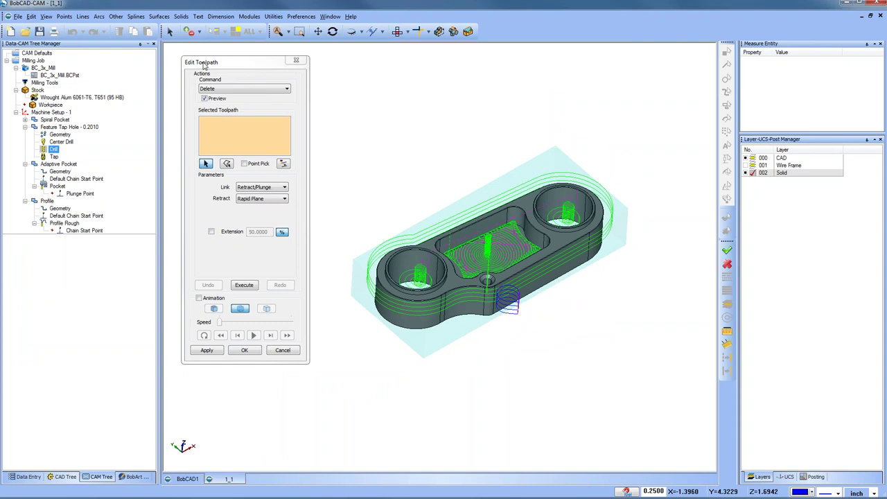
- Choose the Delete command and select all canned cycle moves of the drill toolpath in the model
left_click(287, 90)
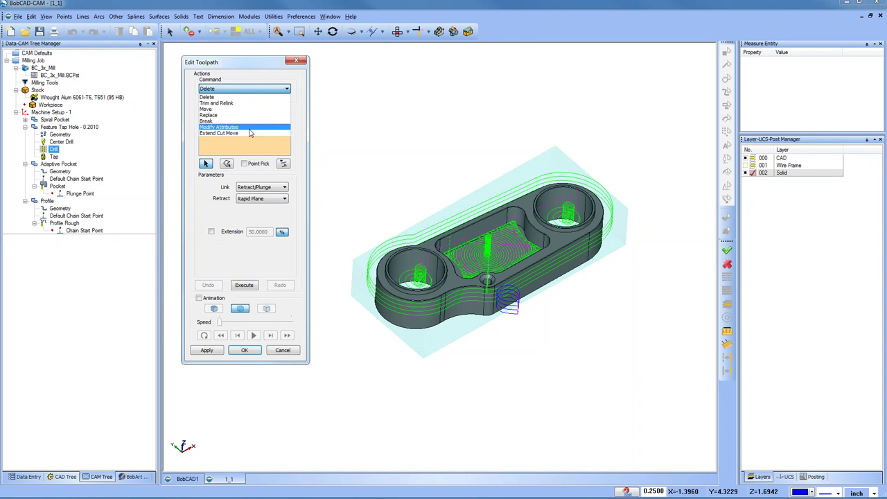
left_click(242, 96)
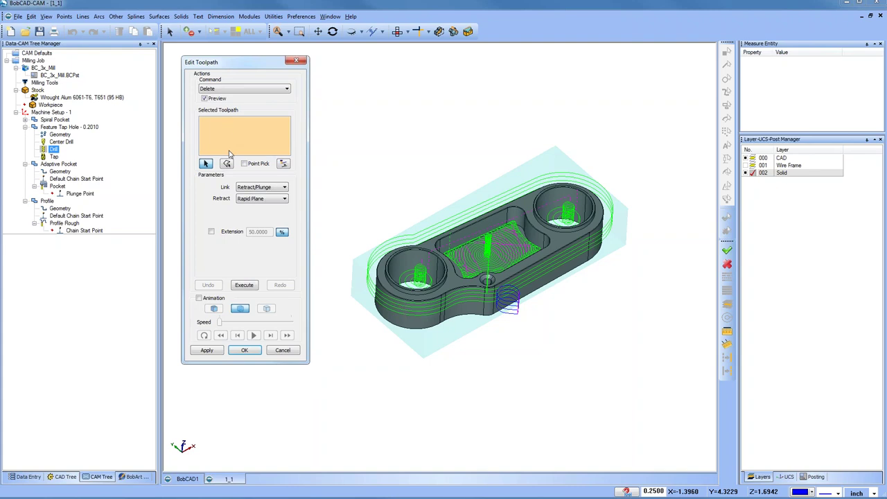
left_click_drag(385, 177, 593, 375)
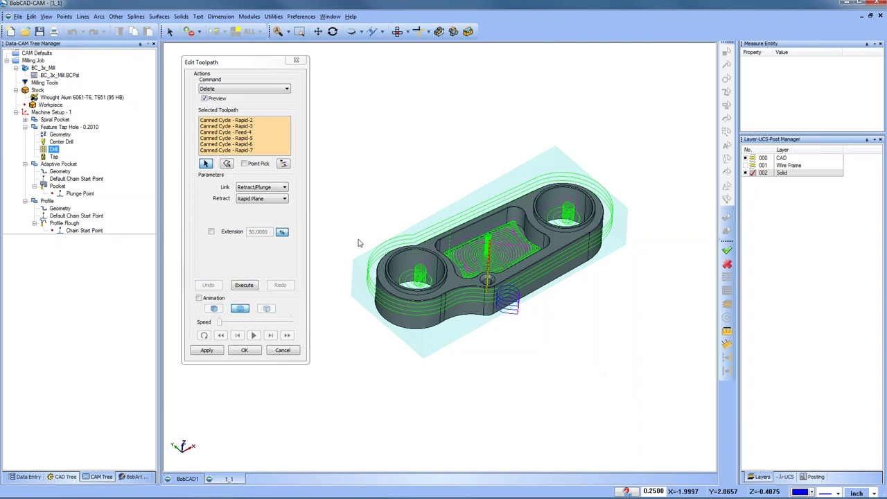
- Examine the selected drill toolpath moves one by one, from the first rapid moves through Canned Cycle - Rapid-7 and back
left_click(245, 125)
key("Down")
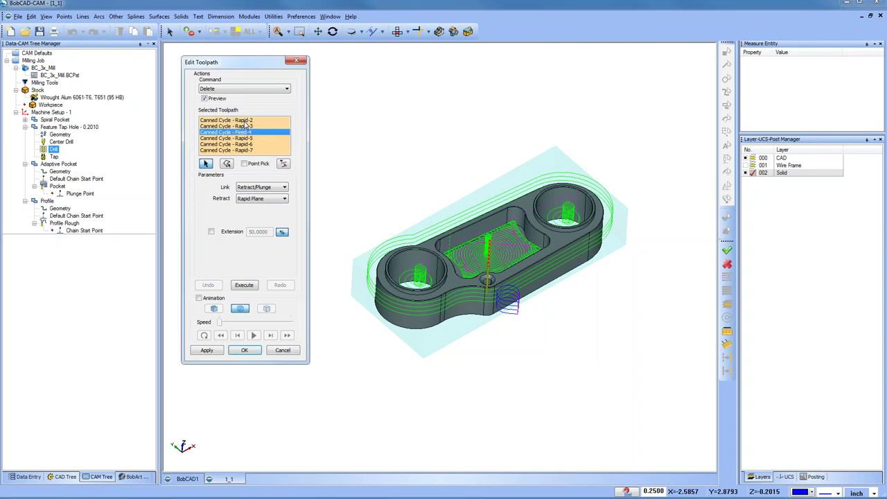
key("Down")
key("Down")
key("Down")
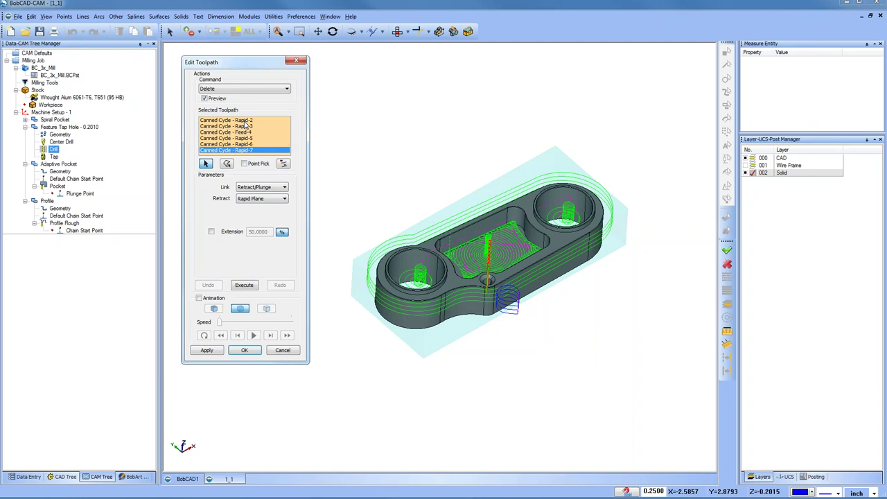
key("Up")
key("Up")
key("Up")
key("Up")
key("Up")
key("Down")
key("Down")
key("Down")
key("Down")
key("Down")
- Review the available link and retract options, keeping Retract/Plunge and Rapid Plane
left_click(275, 188)
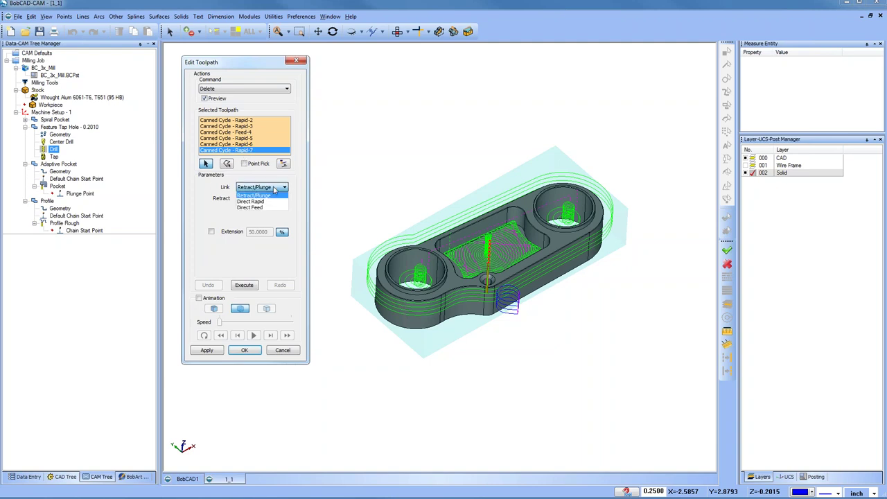
left_click(255, 196)
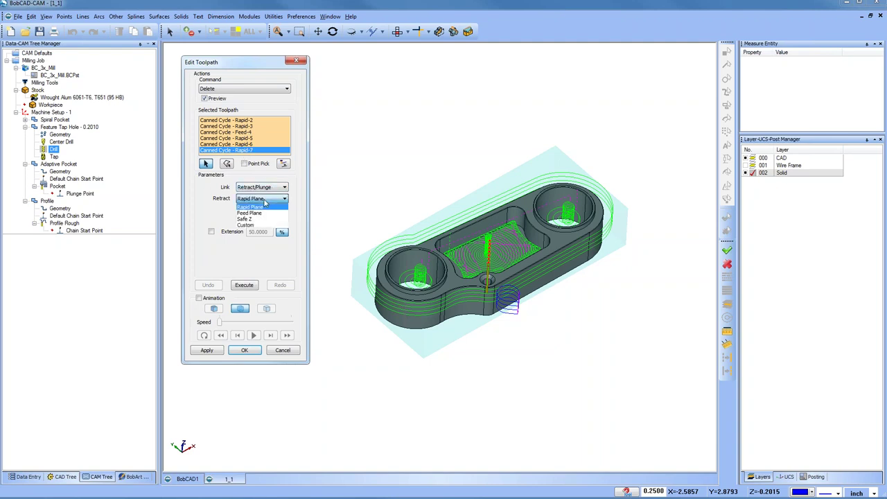
left_click(264, 200)
left_click(197, 210)
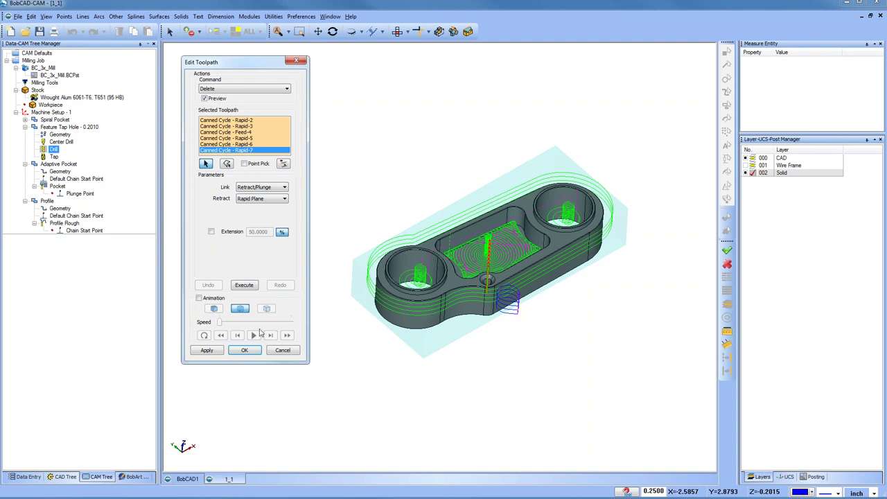
- Preview the drill toolpath with the tool animation, stepping through its moves, and leave the editor without saving any edit
left_click(199, 298)
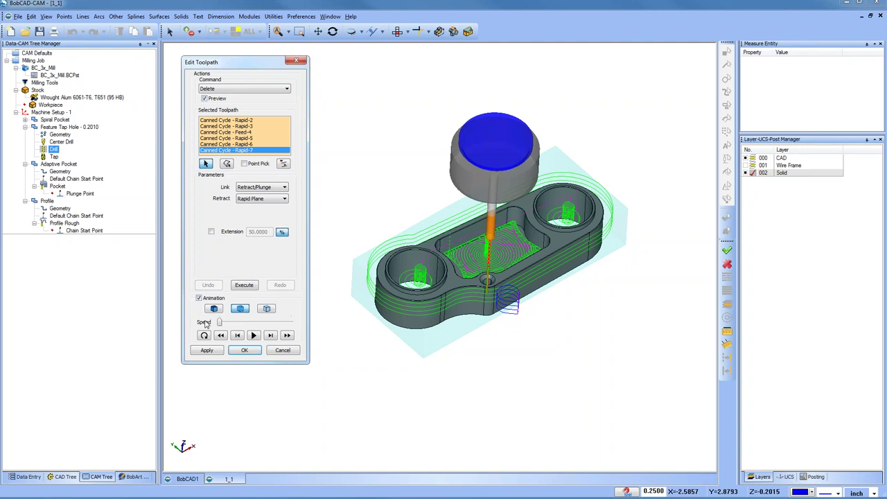
left_click(270, 336)
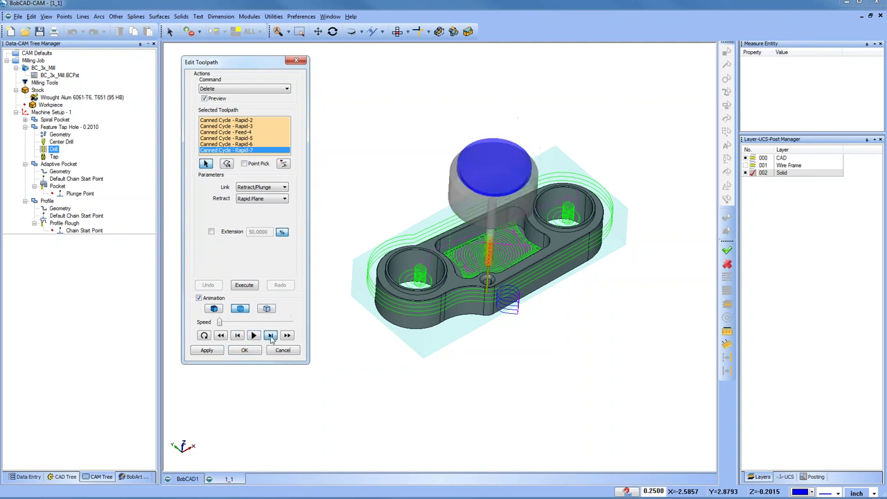
left_click(270, 336)
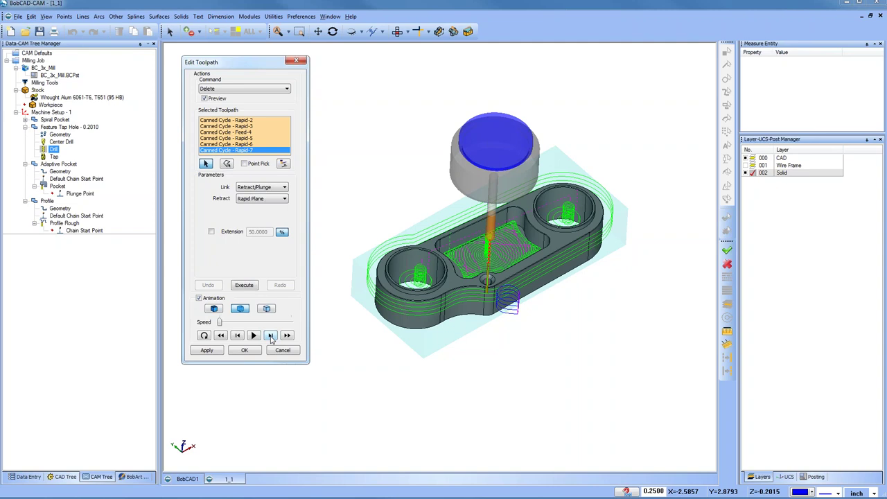
left_click(85, 230)
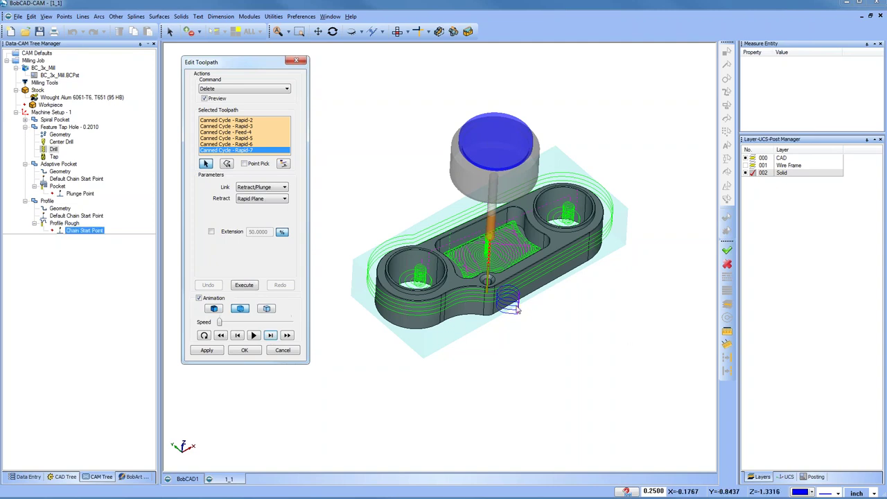
left_click(54, 150)
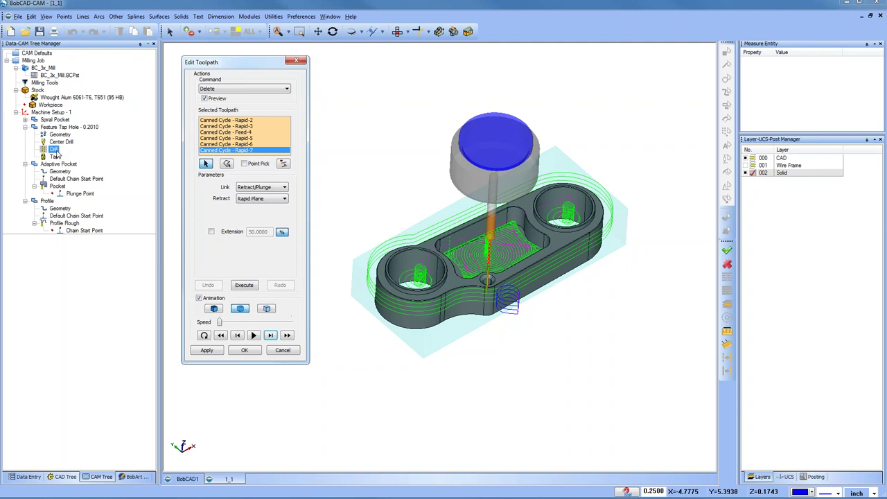
left_click(282, 350)
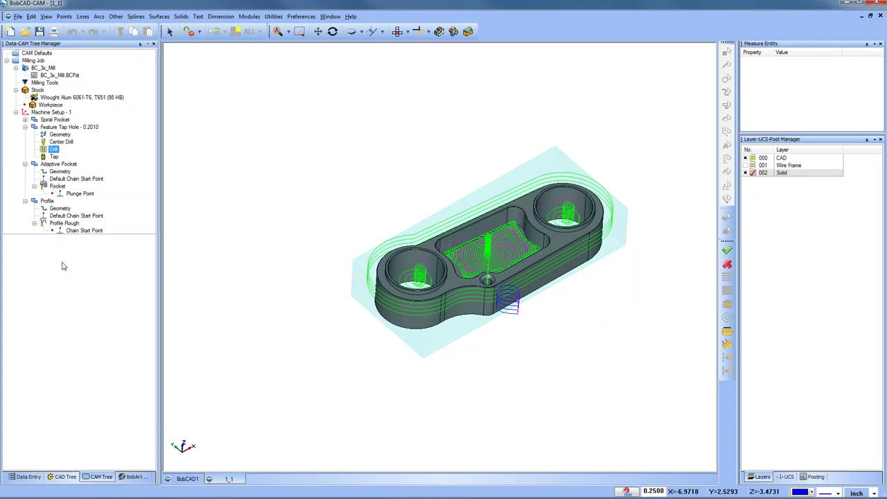
- Show the part from the top and collapse the tap hole, Adaptive Pocket and Profile features in the CAM tree
left_click(422, 32)
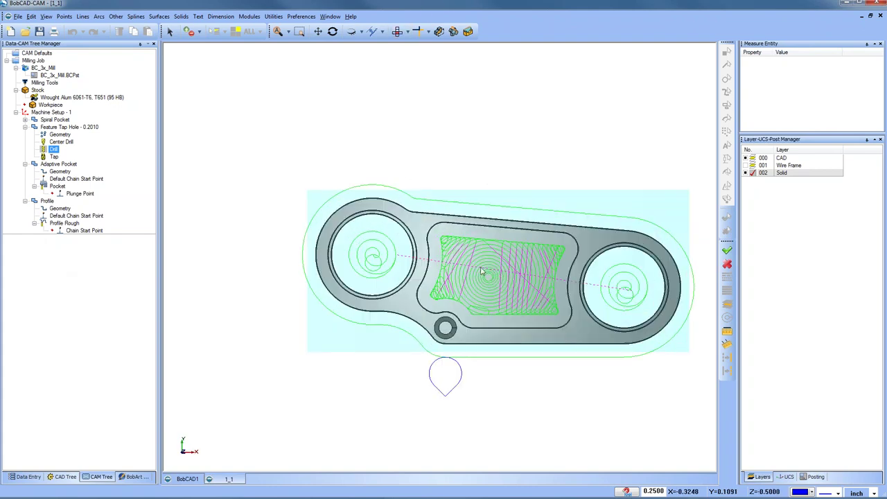
middle_click_drag(483, 270, 407, 208)
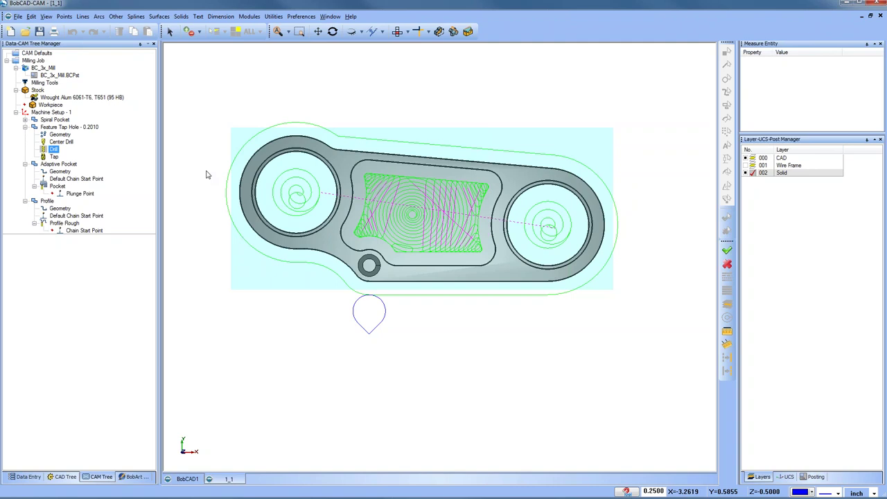
left_click(62, 127)
left_click(25, 126)
left_click(25, 135)
left_click(25, 141)
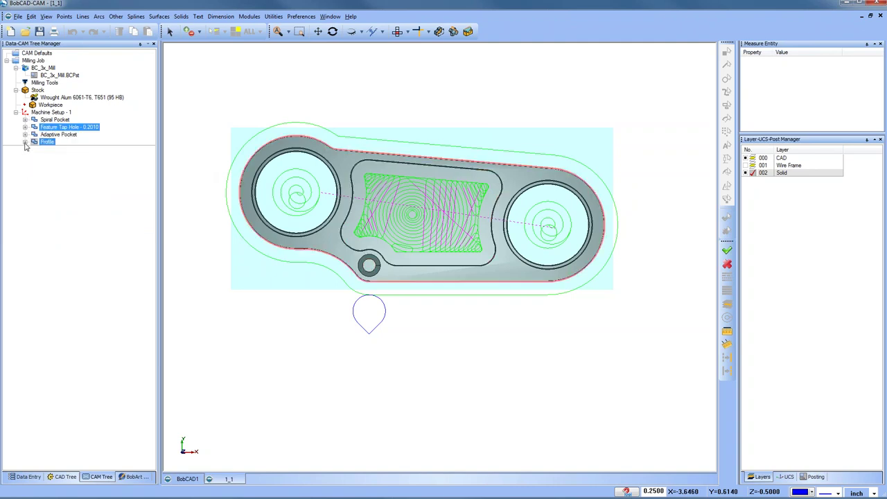
- Blank the stock and all operations under Machine Setup - 1
left_click(76, 97)
right_click(41, 90)
left_click(62, 129)
left_click(51, 112)
right_click(51, 115)
left_click(115, 306)
key("ctrl+i")
- Open the toolpath editor for the Profile Rough operation of the Profile feature
left_click(25, 141)
left_click(69, 164)
left_click(77, 172)
middle_click_drag(370, 357, 460, 360)
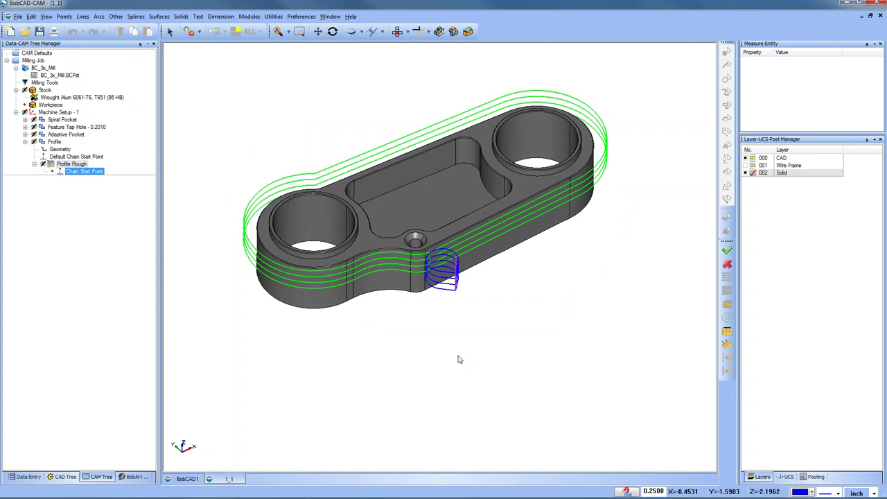
right_click(77, 165)
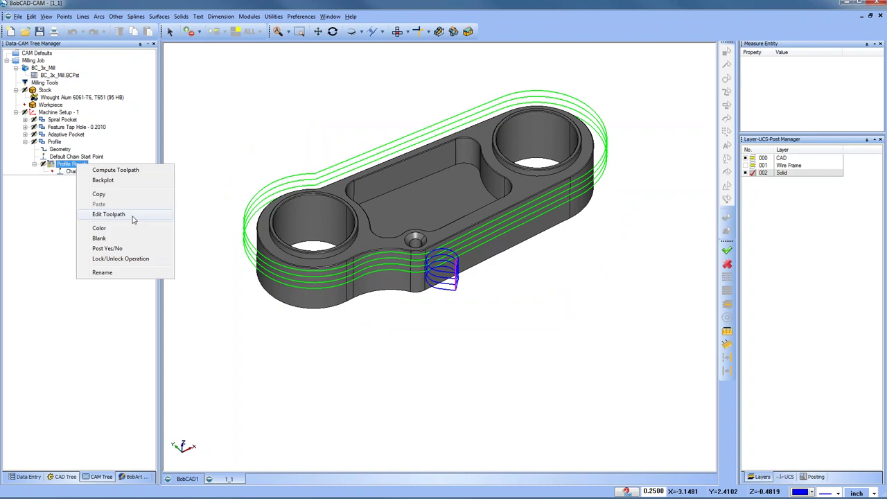
left_click(109, 214)
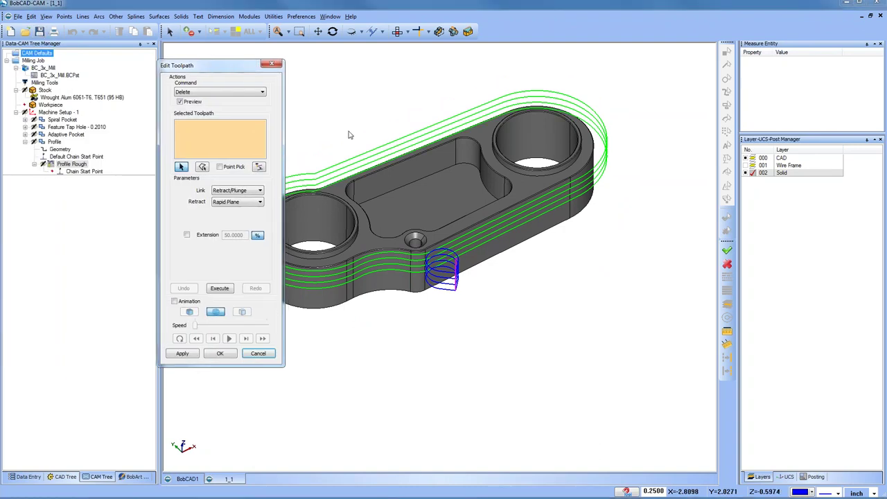
scroll(490, 189, "down", 5)
scroll(485, 270, "up", 3)
middle_click_drag(418, 255, 421, 262)
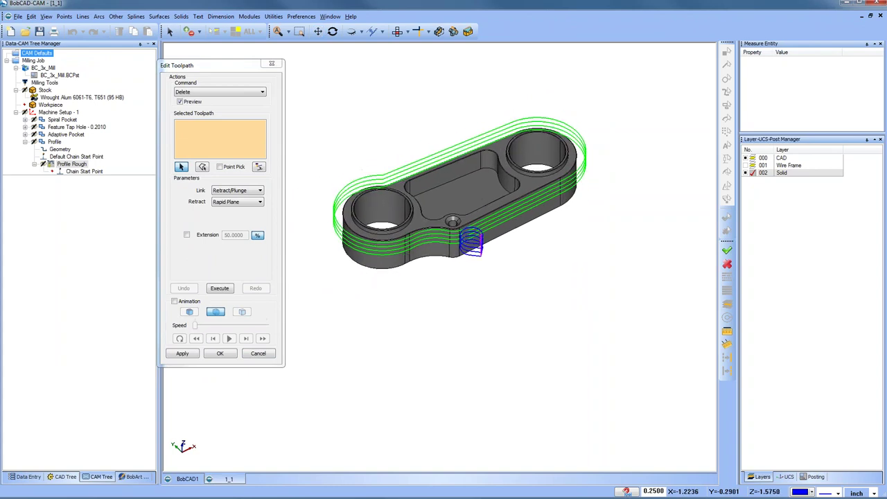
- Window-select the entire Profile Rough toolpath for the Delete command
left_click(181, 167)
scroll(397, 176, "down", 3)
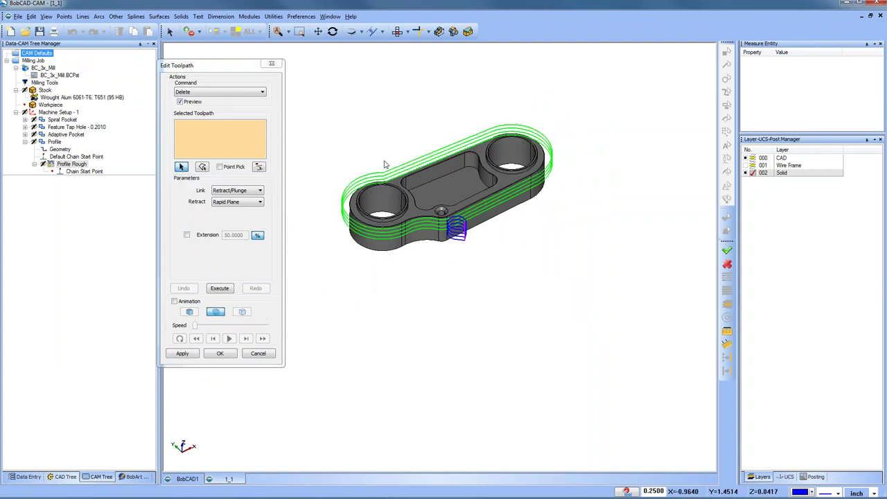
middle_click_drag(397, 176, 416, 220)
left_click_drag(334, 119, 592, 358)
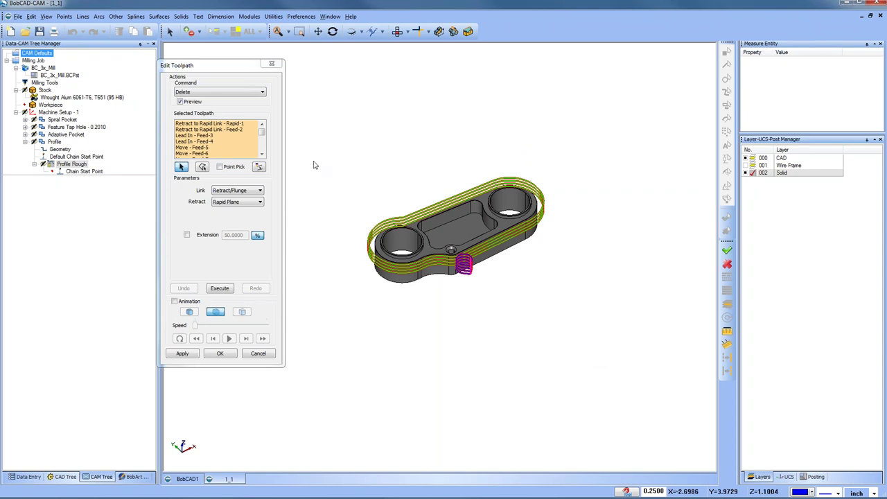
- Remove Move - Feed-55 from the selected toolpath list, and clear all remaining entries
mouse_move(261, 131)
left_mouse_down()
mouse_move(261, 157)
mouse_move(262, 126)
mouse_move(262, 145)
left_mouse_up()
left_click(205, 154)
right_click(226, 159)
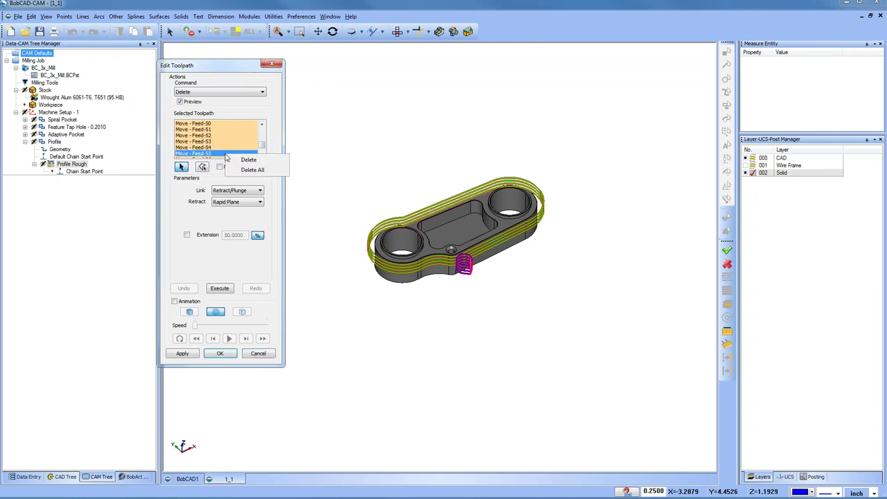
left_click(256, 161)
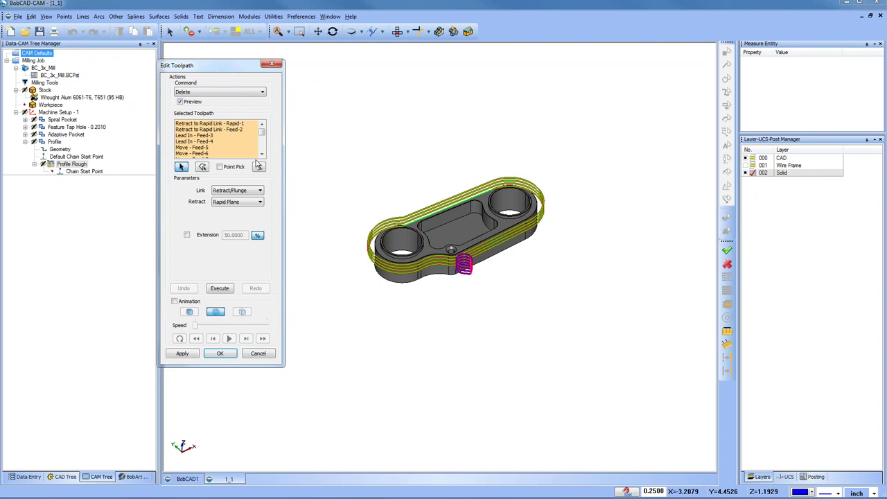
right_click(235, 143)
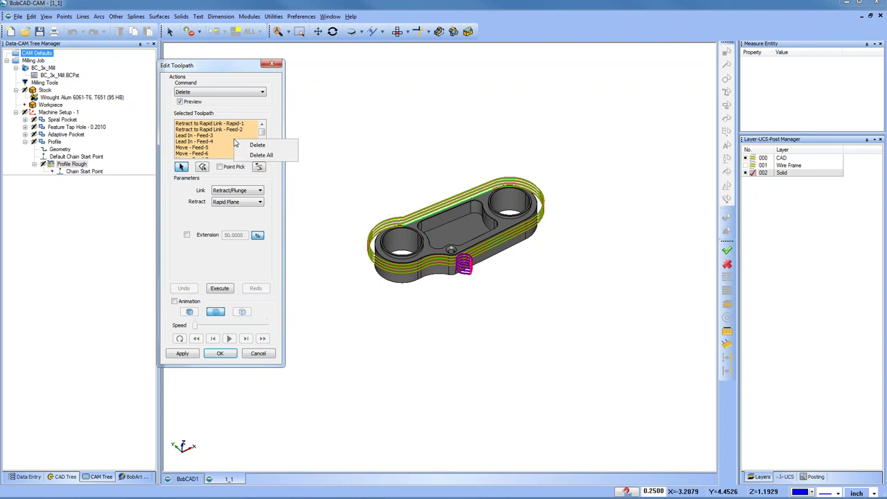
left_click(261, 156)
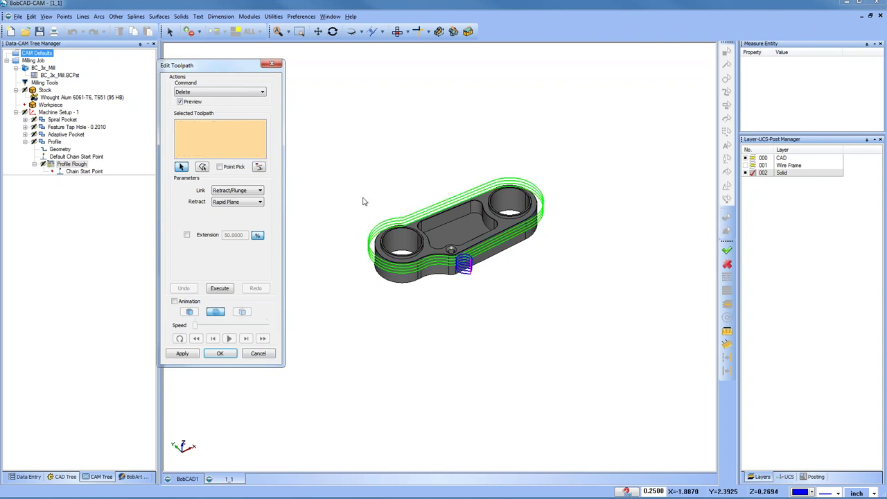
- Try selection windows around the whole toolpath in both directions
mouse_move(332, 121)
left_mouse_down()
mouse_move(485, 278)
mouse_move(598, 349)
mouse_move(478, 221)
mouse_move(344, 117)
left_mouse_up()
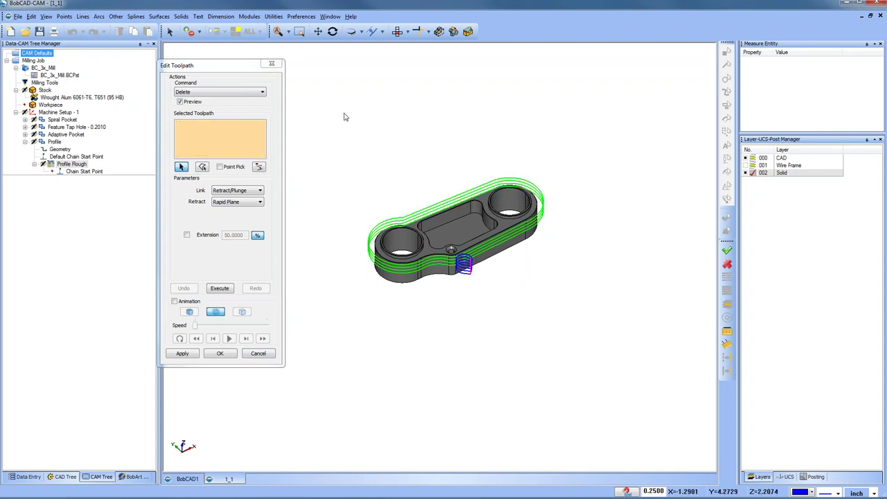
scroll(456, 234, "up", 4)
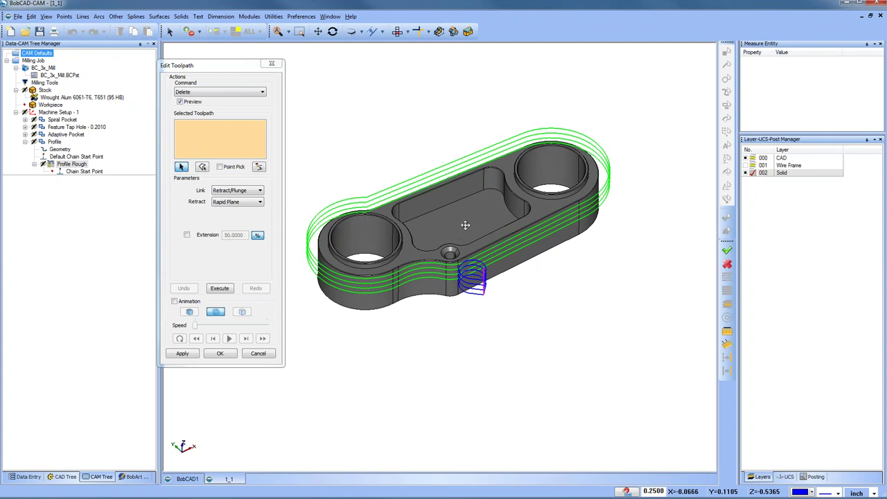
middle_click_drag(465, 225, 512, 222)
left_click_drag(334, 88, 637, 334)
left_click_drag(670, 364, 343, 78)
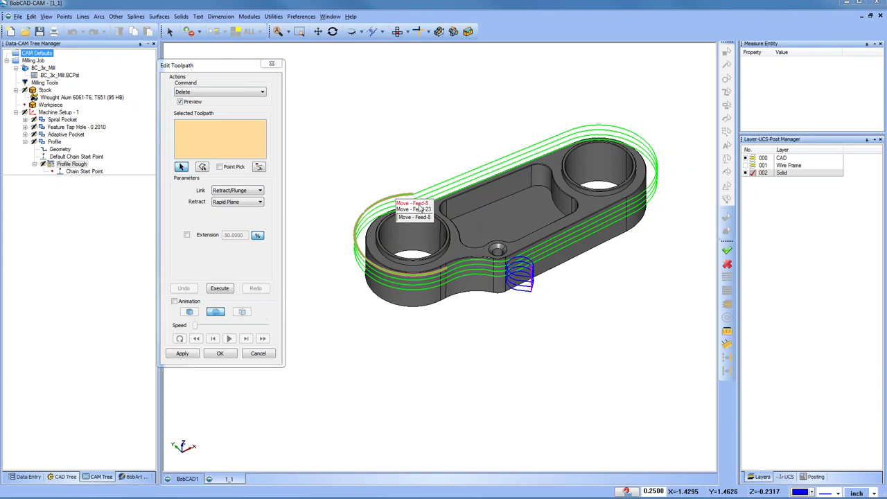
- Individually select the arc moves Feed-8, Feed-23 and Feed-38 around the bore at the tap-hole end of the part
scroll(409, 199, "up", 2)
scroll(409, 199, "up", 2)
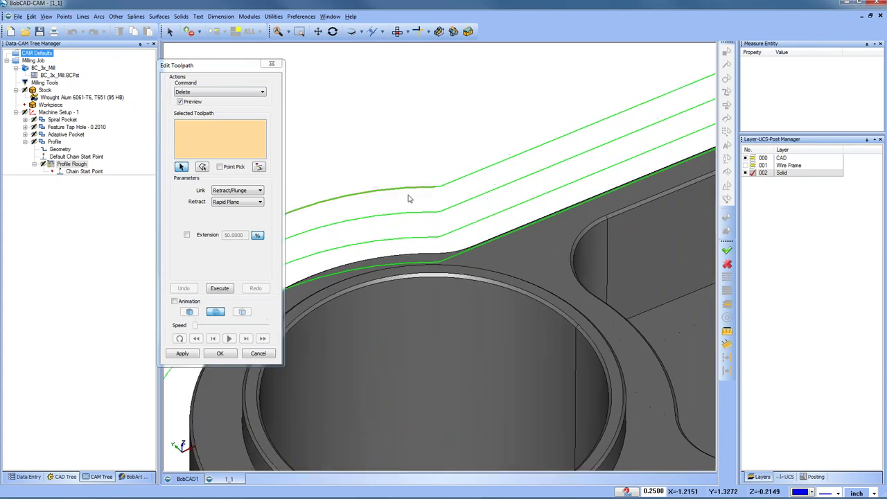
left_click(411, 185)
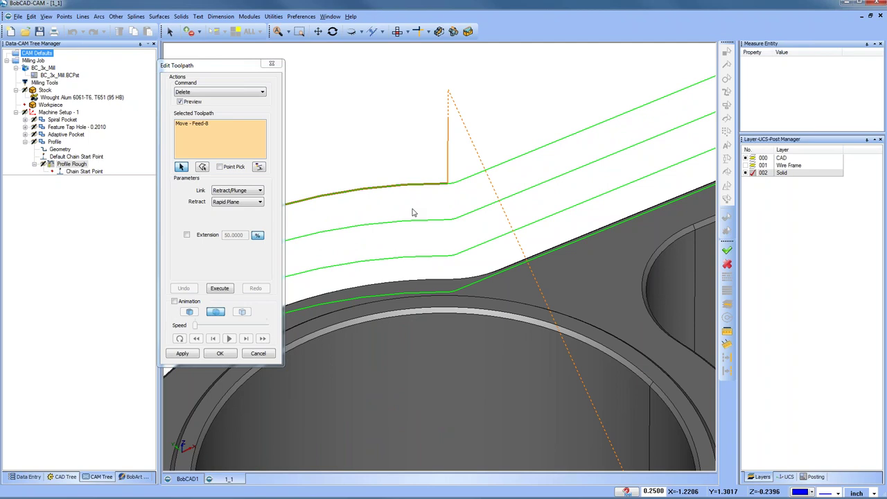
scroll(427, 200, "down", 4)
left_click(427, 220)
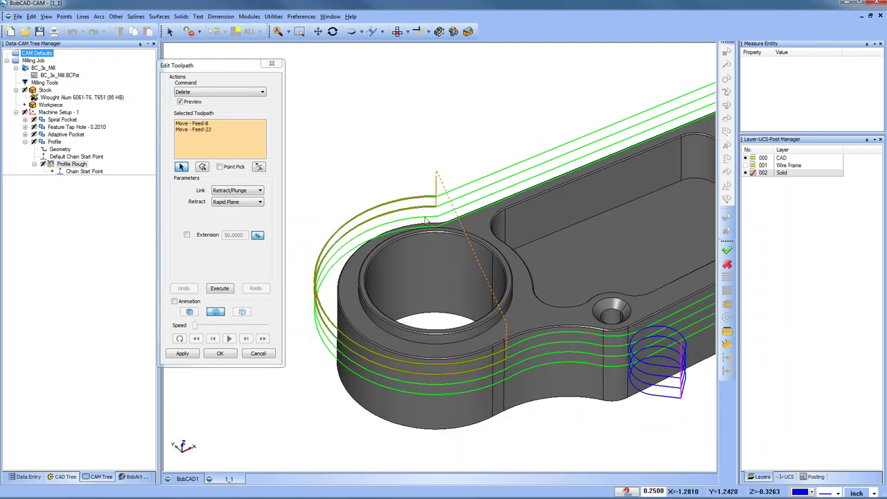
scroll(426, 219, "up", 4)
left_click(424, 216)
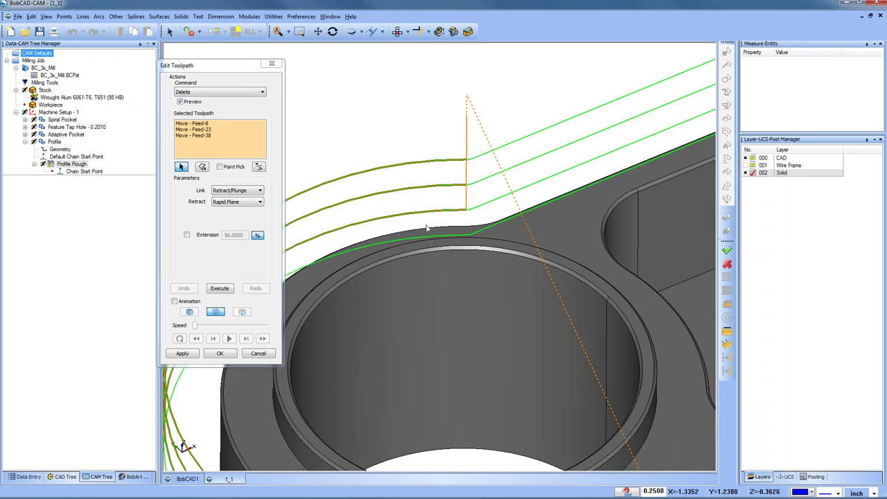
- Deselect and reselect the Feed-23 and Feed-38 arc moves, and deselect all three arcs
left_click(416, 183)
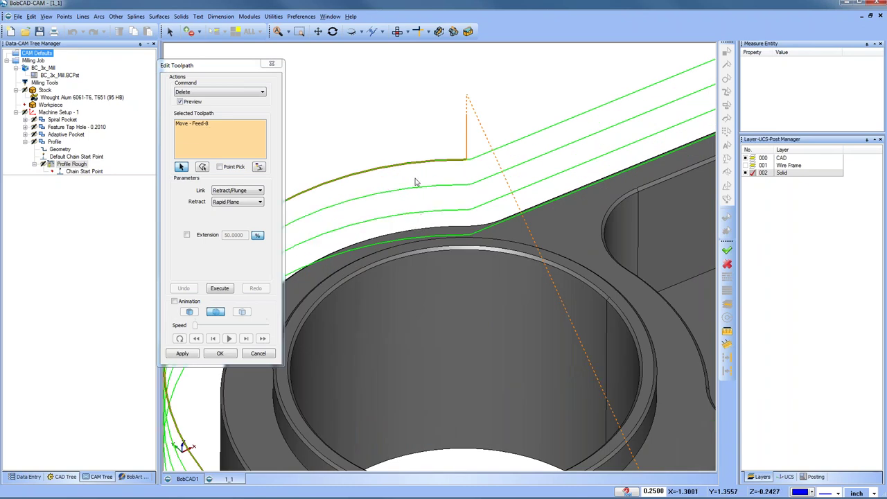
scroll(416, 182, "down", 3)
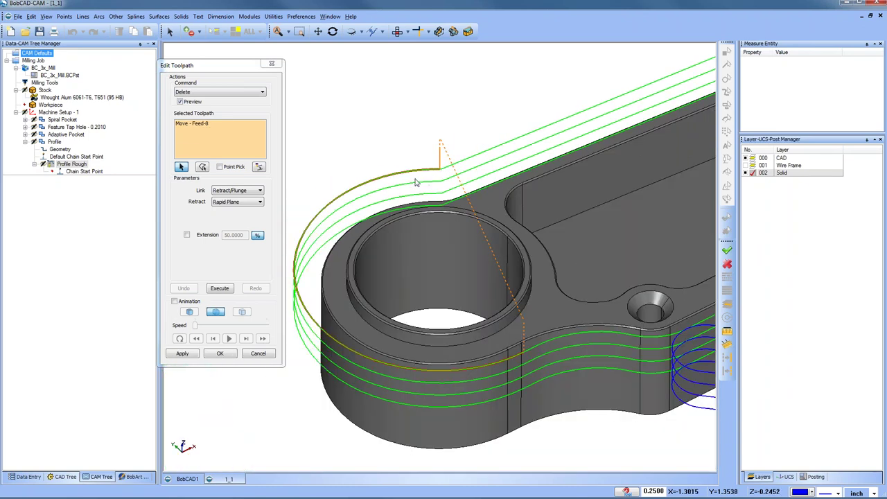
left_click(417, 185)
left_click(417, 198)
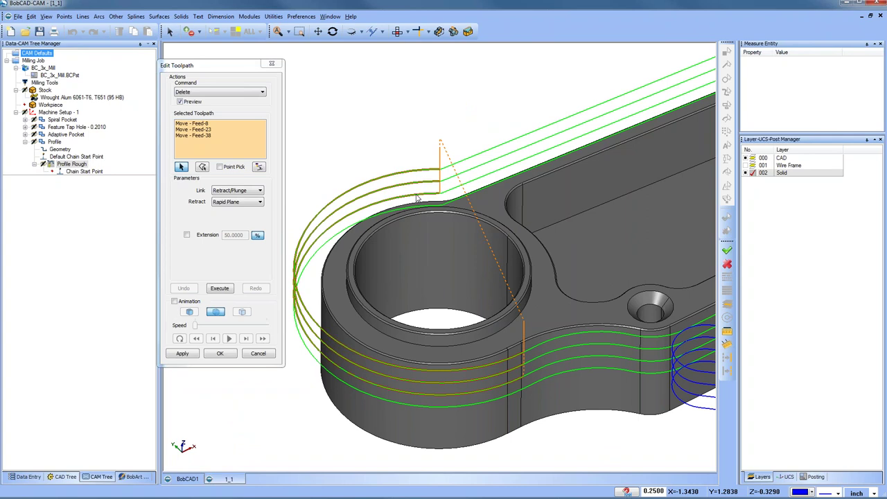
left_click(417, 199)
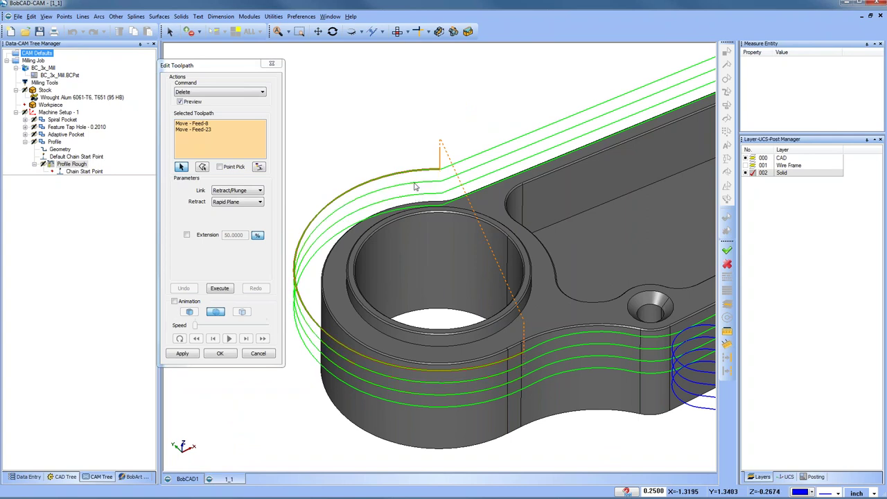
left_click(415, 174)
left_click(416, 176)
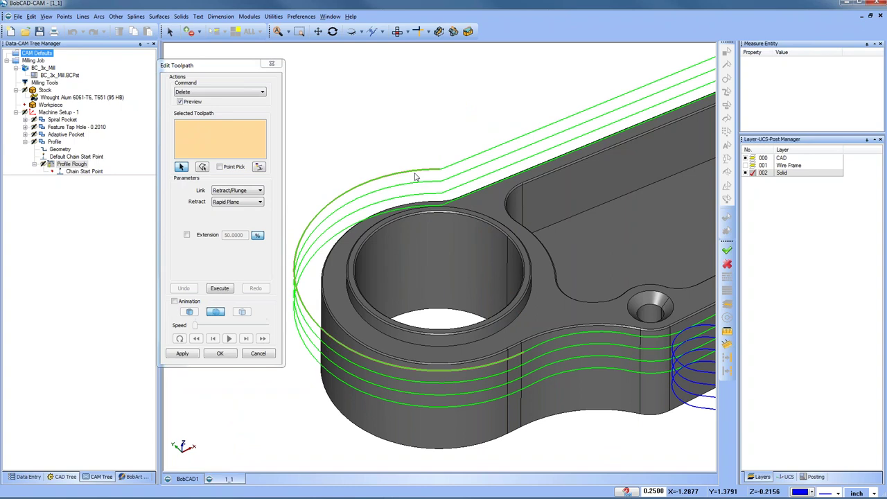
- Select the run of moves starting at Lead Out - Feed-14 and continuing into the second pass, and clear the selection
scroll(416, 178, "down", 4)
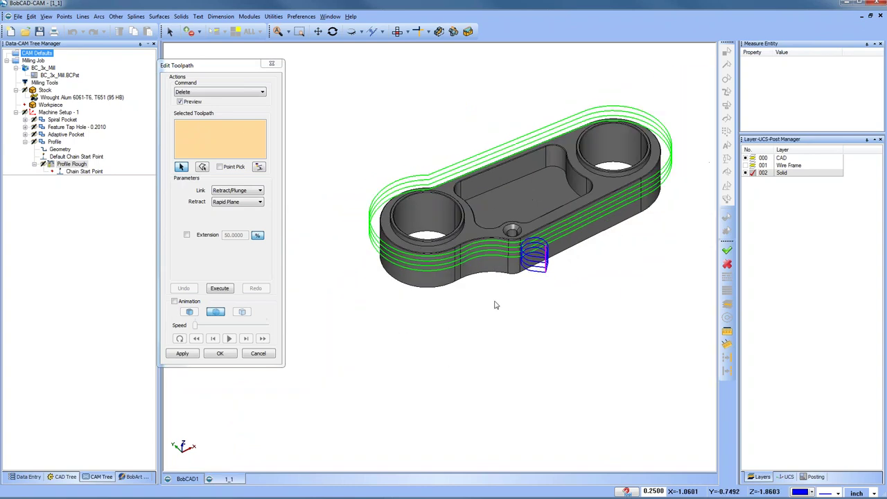
scroll(506, 288, "up", 1)
middle_click_drag(531, 312, 509, 315)
scroll(508, 315, "up", 2)
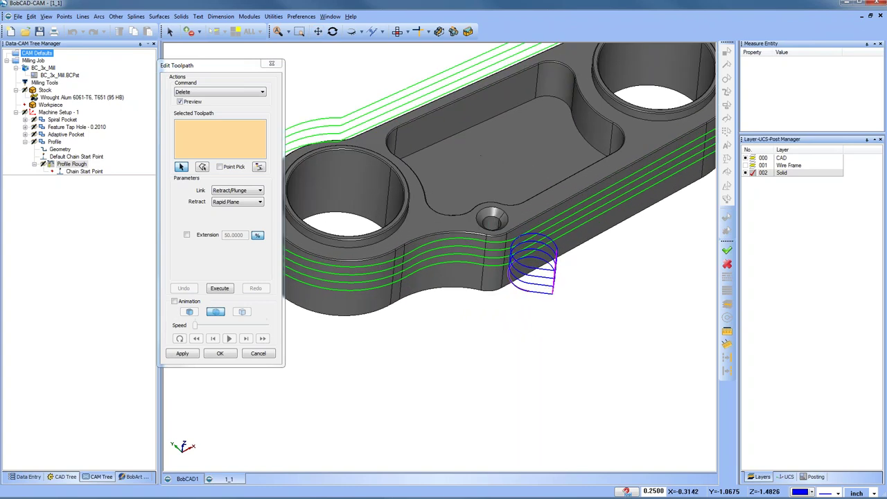
left_click(549, 273)
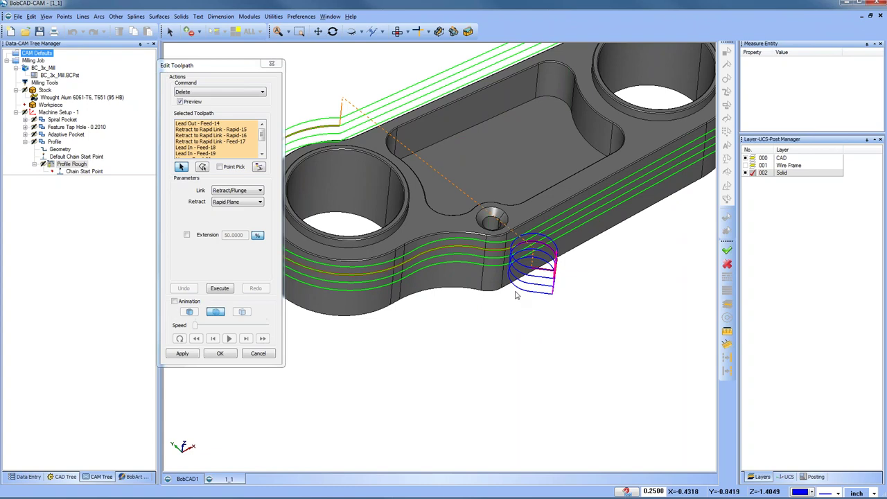
left_click(259, 167)
left_click(270, 164)
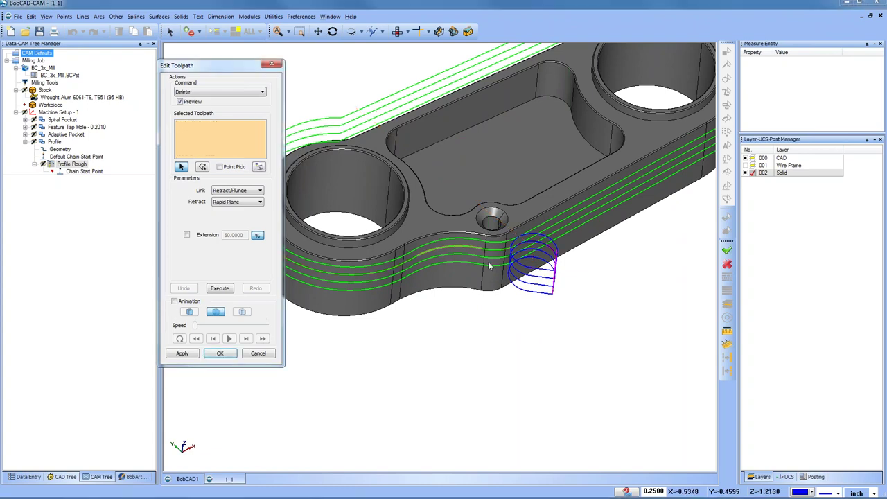
- Select the toolpath's opening moves from Rapid-1 through Feed-5, and clear the selection
left_click(500, 244)
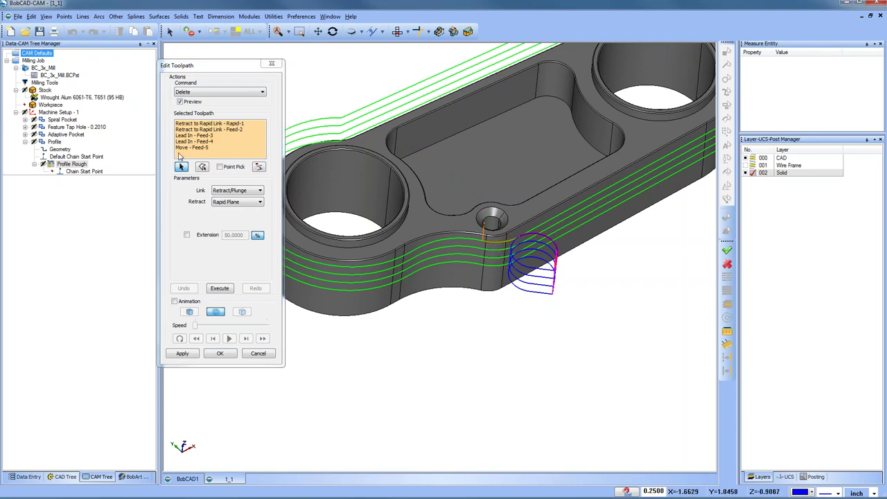
right_click(232, 142)
key("Escape")
right_click(262, 140)
left_click(269, 154)
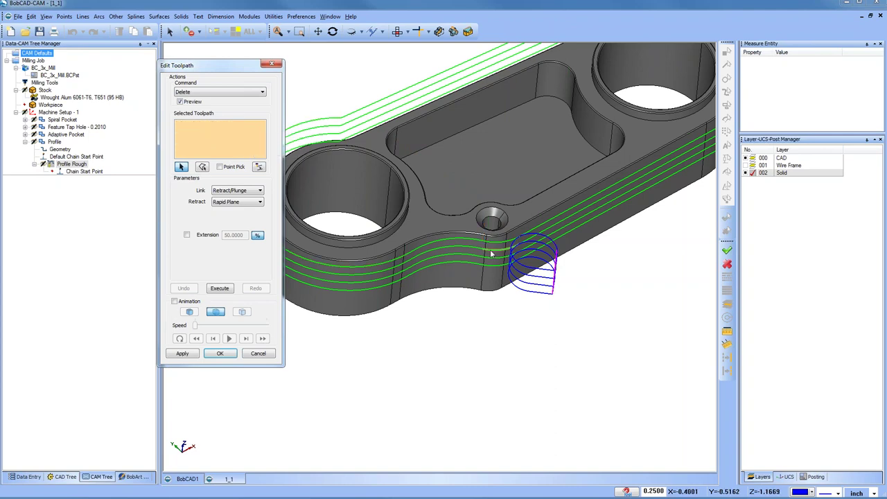
- Select the entire first-depth pass with its lead moves, starting from Rapid-1, and clear the selection
middle_click_drag(490, 250, 485, 204)
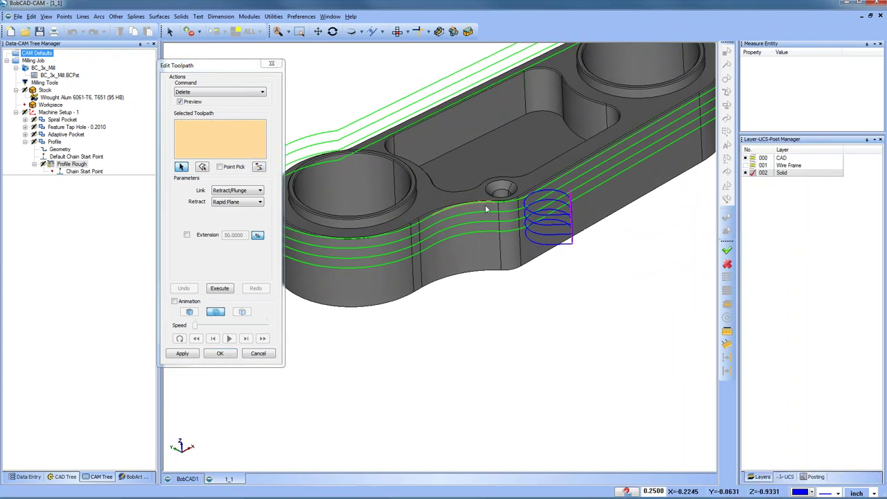
left_click(547, 190)
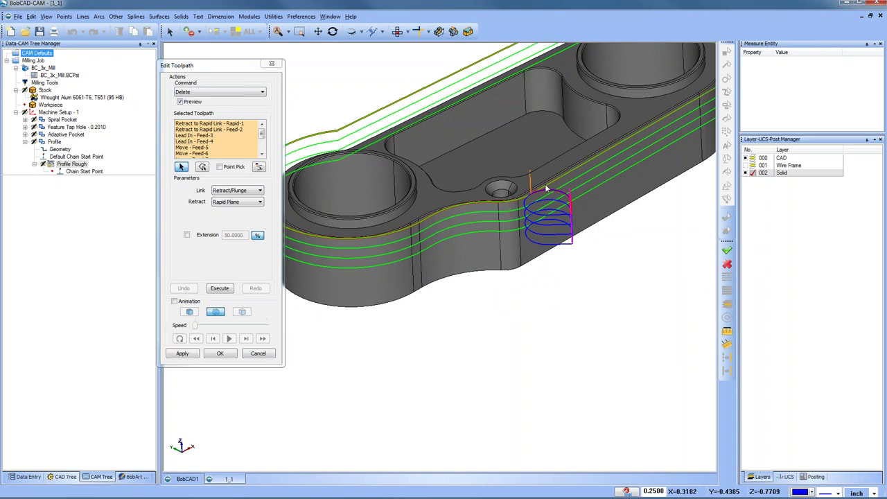
scroll(524, 290, "down", 2)
mouse_move(524, 290)
middle_mouse_down()
mouse_move(524, 280)
mouse_move(525, 289)
middle_mouse_up()
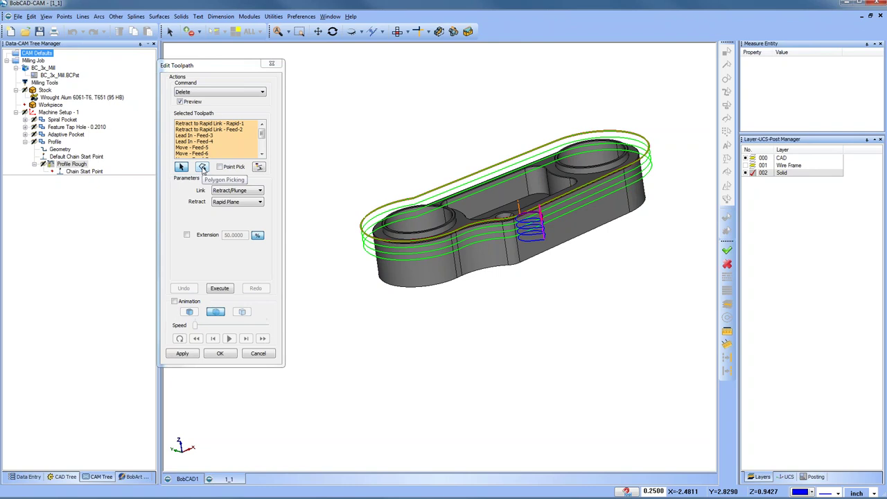
right_click(242, 143)
left_click(269, 156)
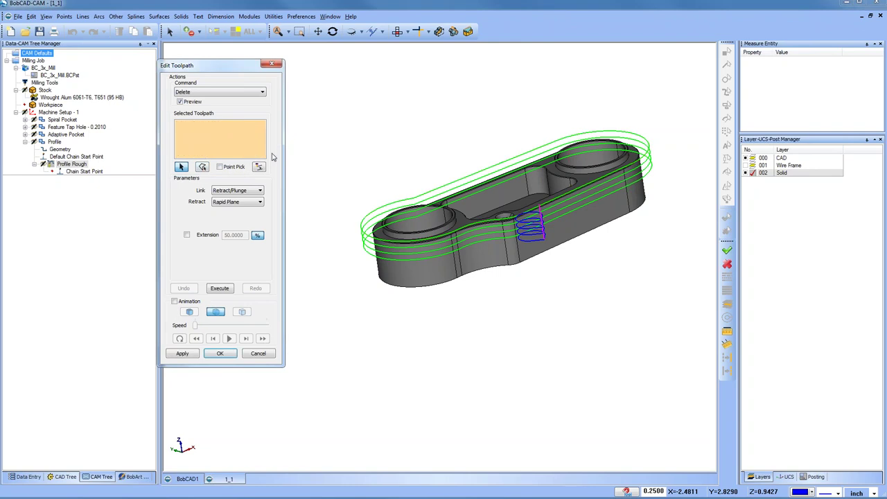
- In the top view, use Polygon Picking around the profile's upper straight edge to select its moves, and clear the selection
left_click(202, 168)
left_click(422, 155)
key("F5")
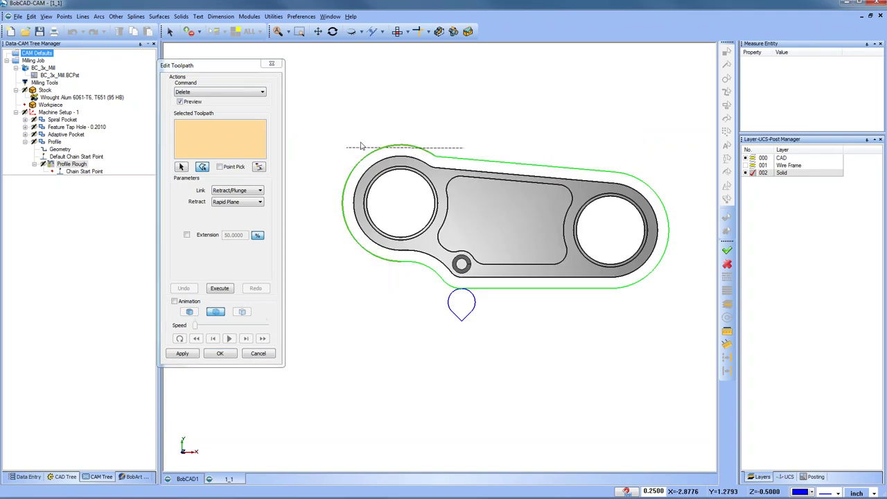
left_click(624, 161)
left_click(623, 180)
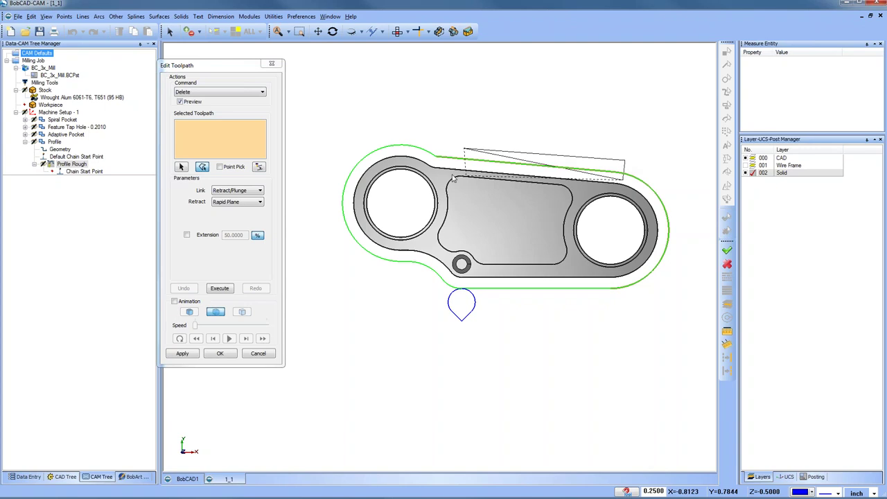
left_click(442, 165)
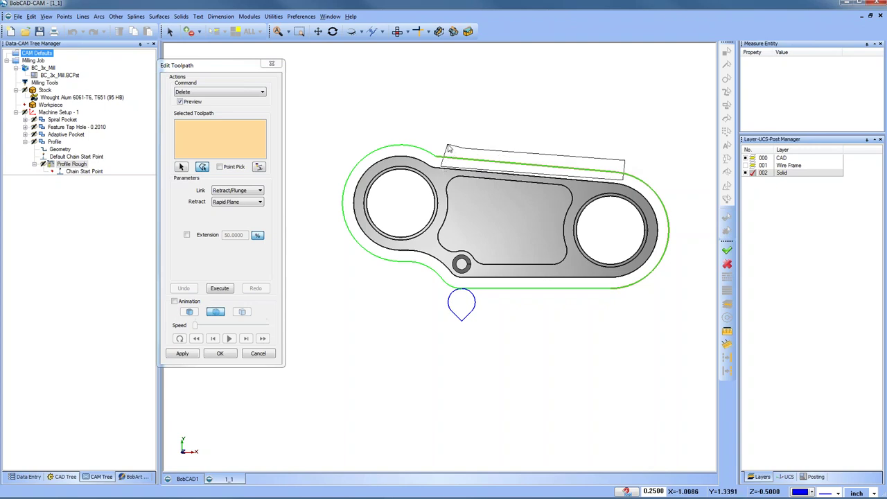
left_click(449, 148)
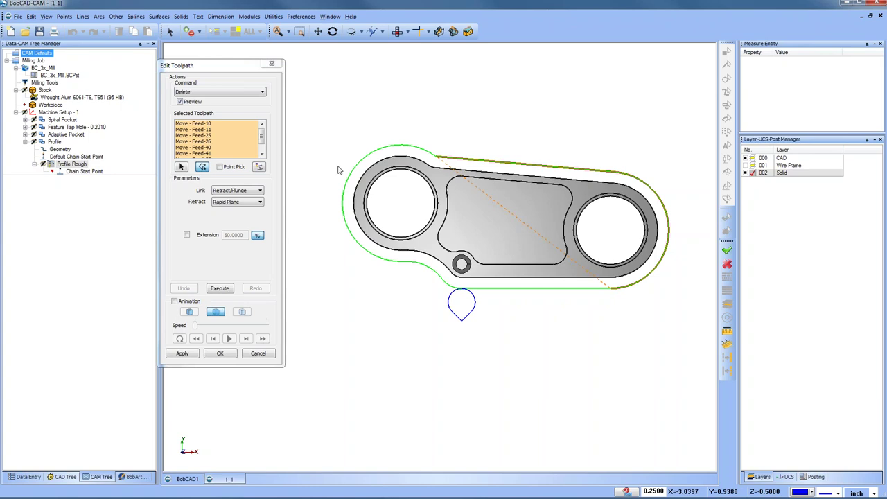
right_click(243, 130)
left_click(274, 147)
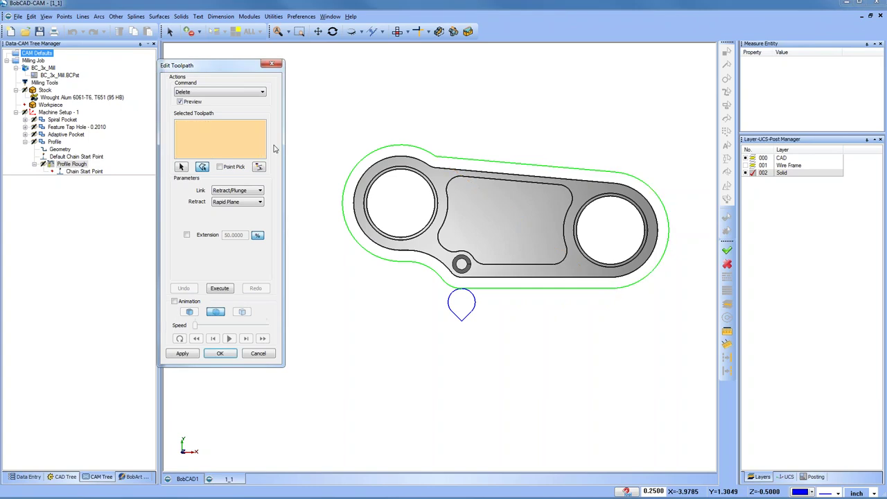
- Use Polygon Picking around the teardrop lead-in and lead-out loops to select the moves there, and clear the selection
scroll(451, 332, "up", 3)
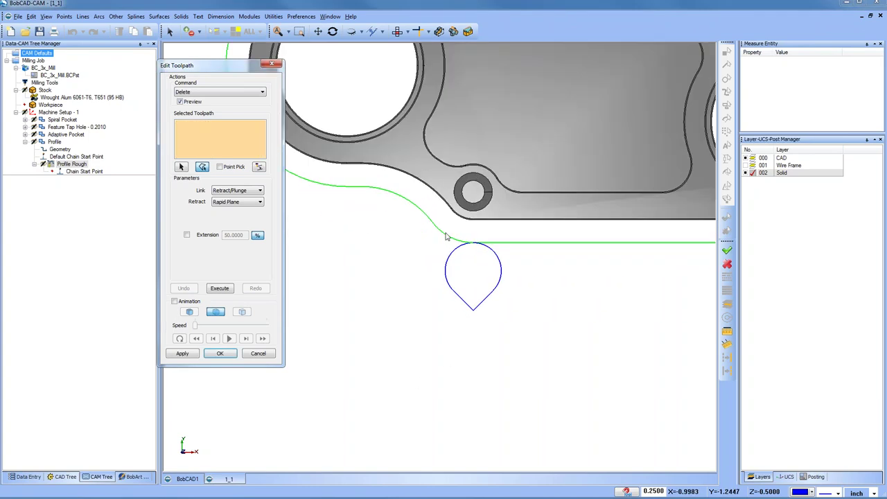
left_click(202, 169)
left_click(448, 229)
left_click(520, 231)
left_click(519, 324)
left_click(410, 327)
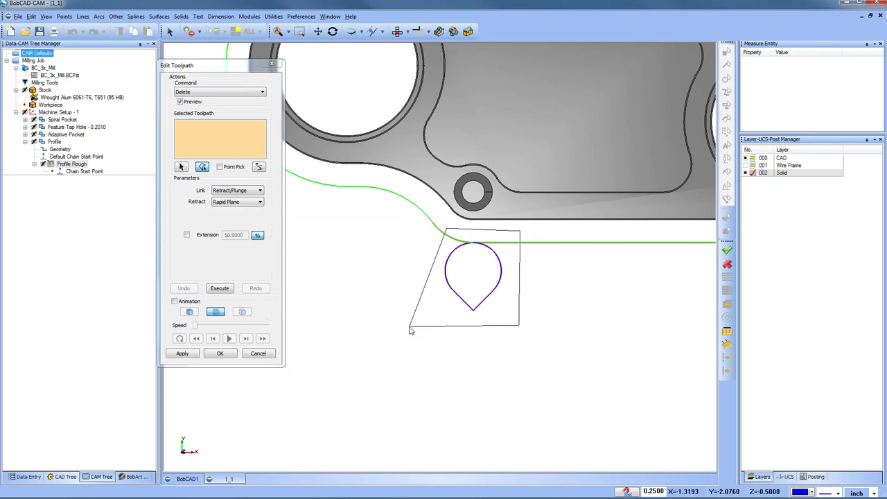
right_click(410, 331)
left_click(428, 334)
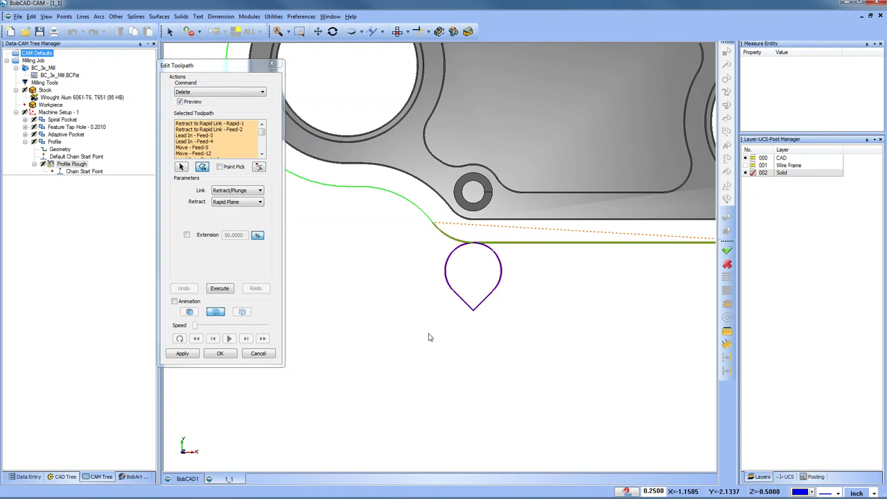
scroll(430, 312, "down", 2)
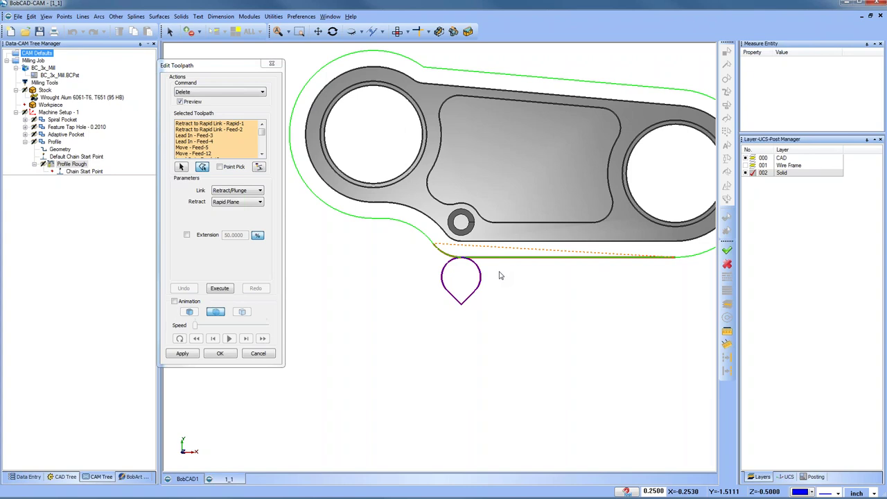
right_click(244, 149)
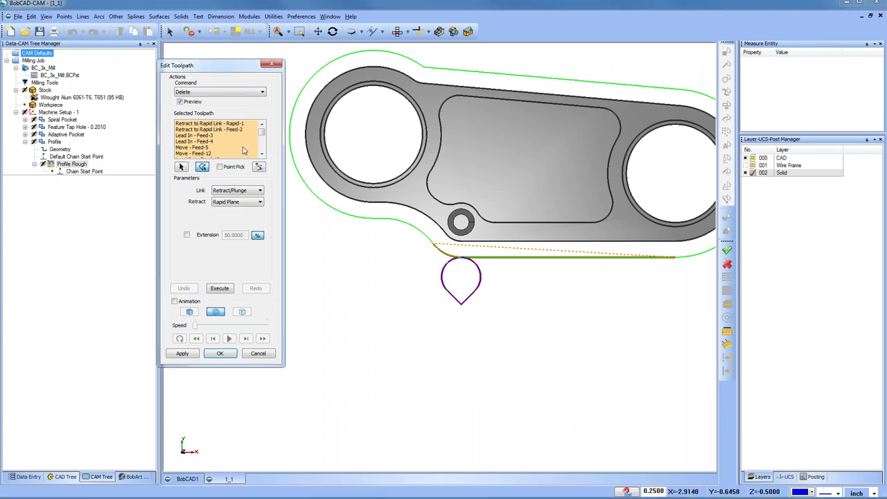
left_click(277, 165)
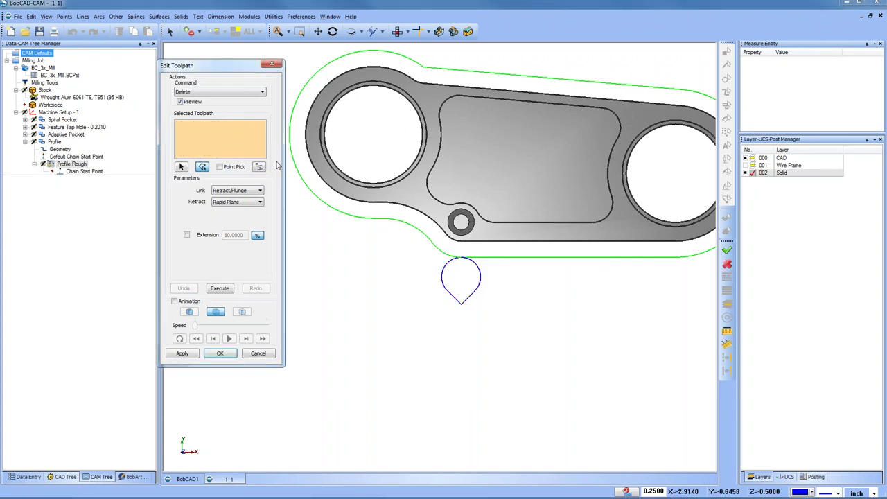
- Switch from polygon to single picking, and bring up the list of overlapping moves at the lead loops' vertical link without choosing any
middle_click_drag(441, 326, 516, 310)
scroll(532, 253, "up", 3)
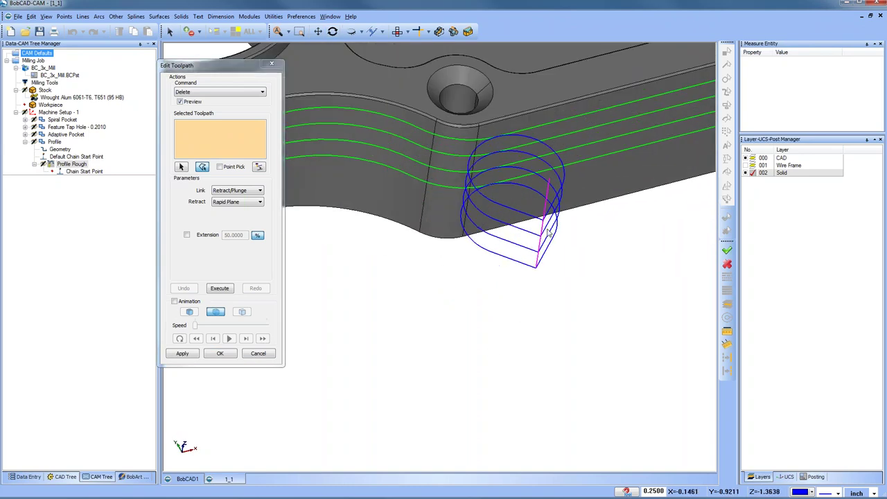
left_click(545, 226)
right_click(489, 291)
left_click(518, 307)
left_click(201, 167)
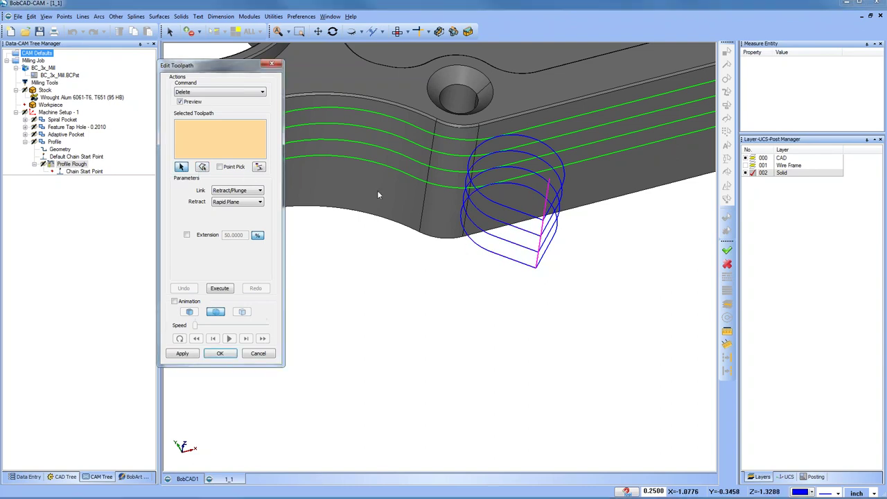
left_click(543, 223)
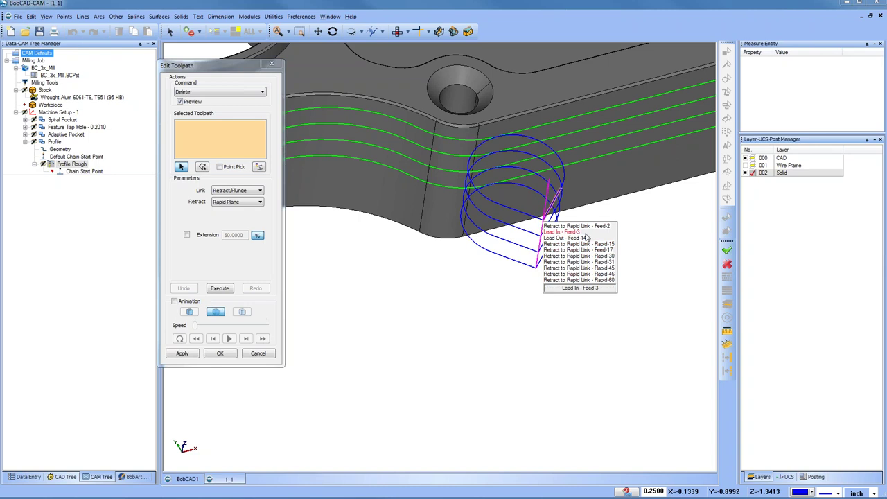
left_click(483, 268)
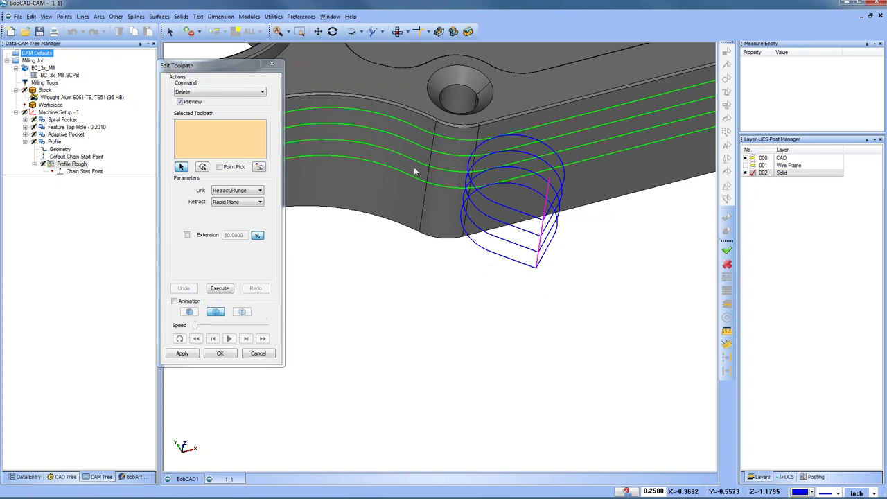
- Window-select the concave arc moves Feed-6, Feed-21, Feed-36 and Feed-51, remove Feed-51 from the selection, and clear the rest
scroll(407, 175, "down", 2)
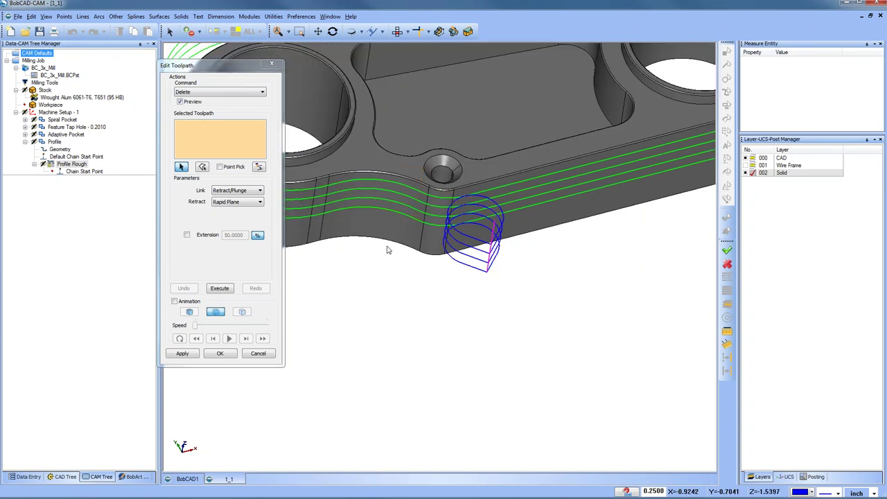
left_click(380, 214)
left_click_drag(400, 298, 351, 208)
left_click(345, 162)
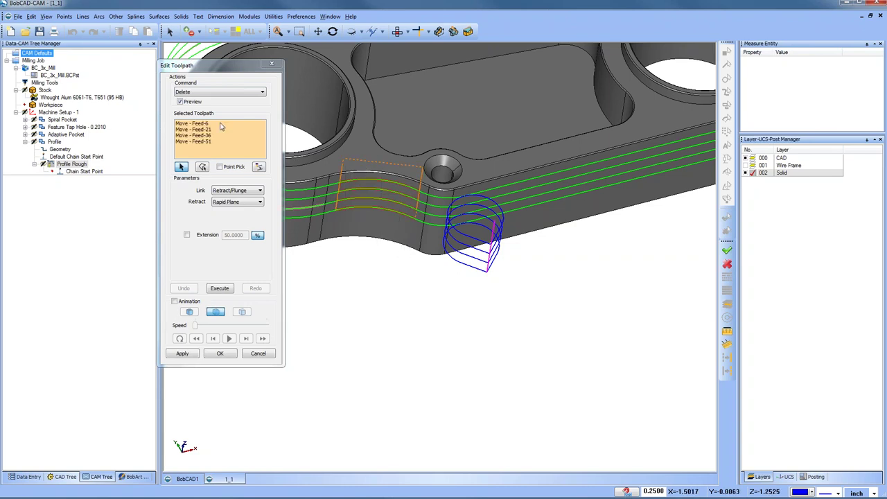
left_click(205, 142)
right_click(205, 144)
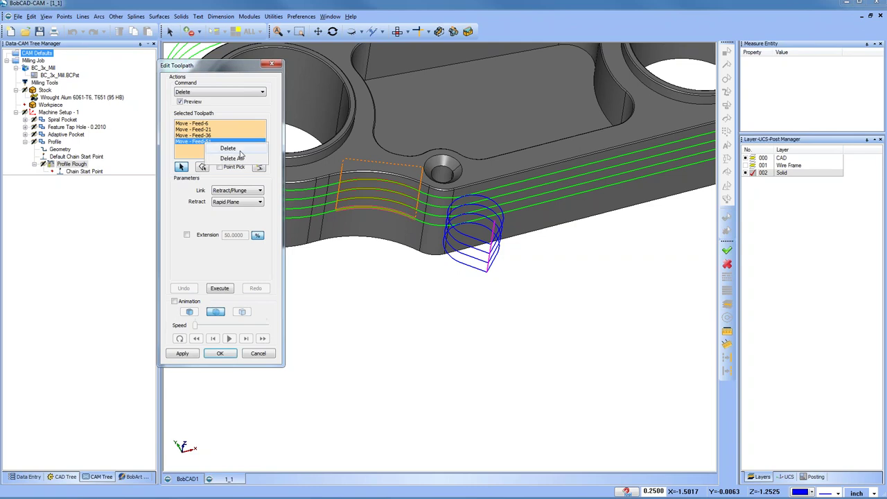
left_click(228, 148)
right_click(235, 140)
left_click(261, 157)
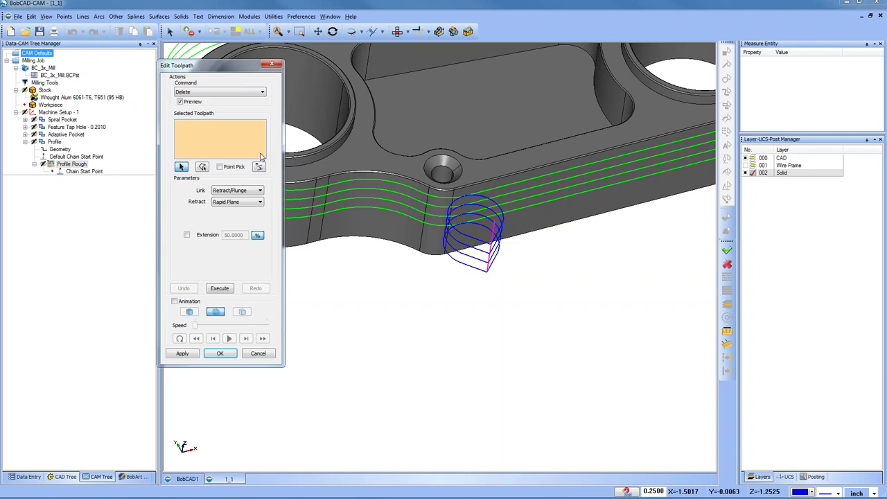
- In the front view, window-select the entire first-depth pass, and return to the isometric view
scroll(398, 186, "down", 5)
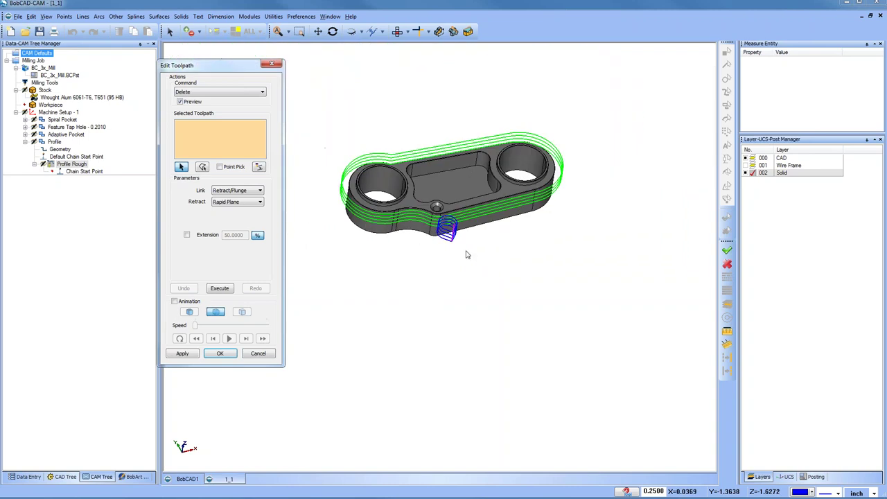
left_click(467, 253)
key("F2")
left_click_drag(324, 155, 567, 170)
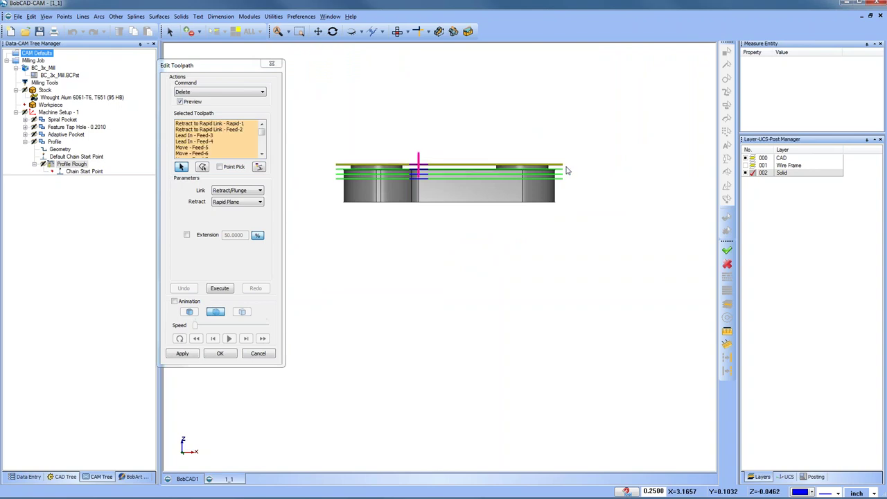
key("F8")
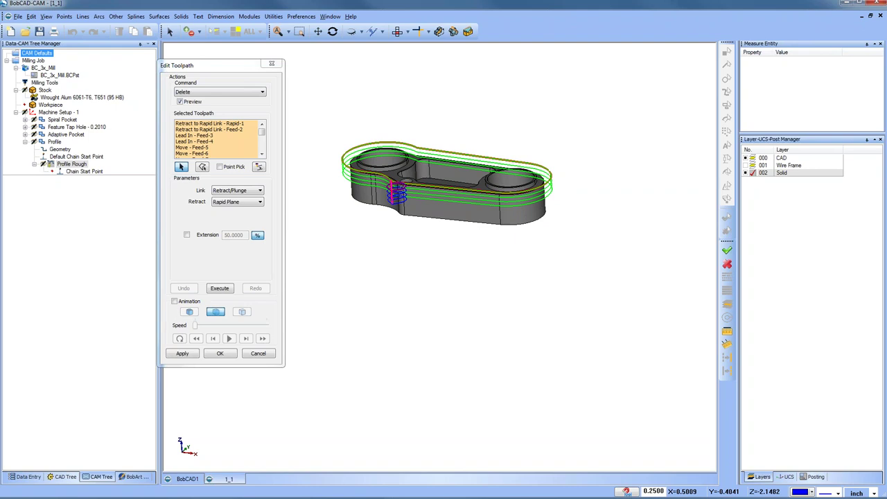
- Enable Point Pick and pick move endpoints on the first two depth passes where the straight edge meets the end arc
left_click(220, 167)
scroll(416, 189, "up", 2)
scroll(575, 189, "up", 2)
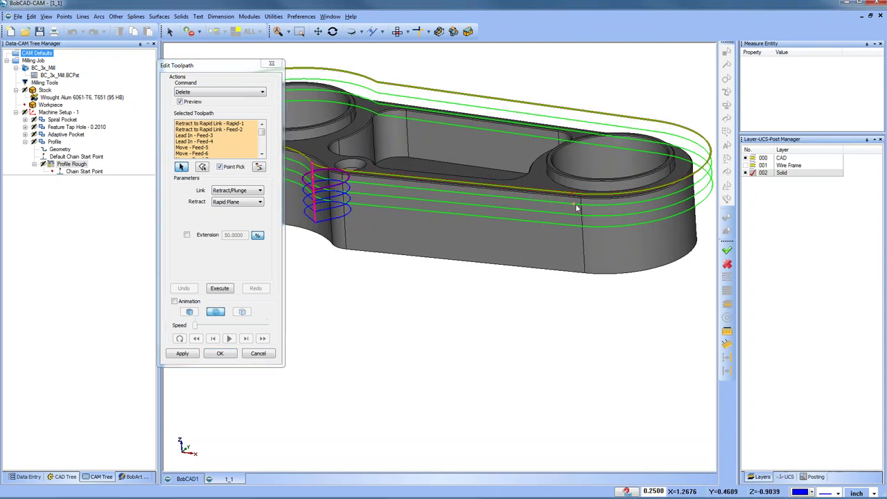
scroll(571, 206, "up", 3)
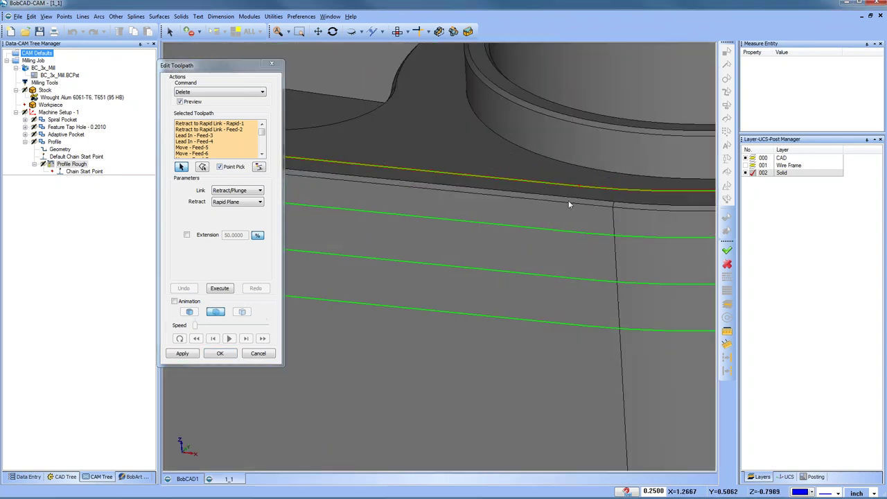
left_click(578, 186)
scroll(588, 232, "down", 2)
left_click(588, 236)
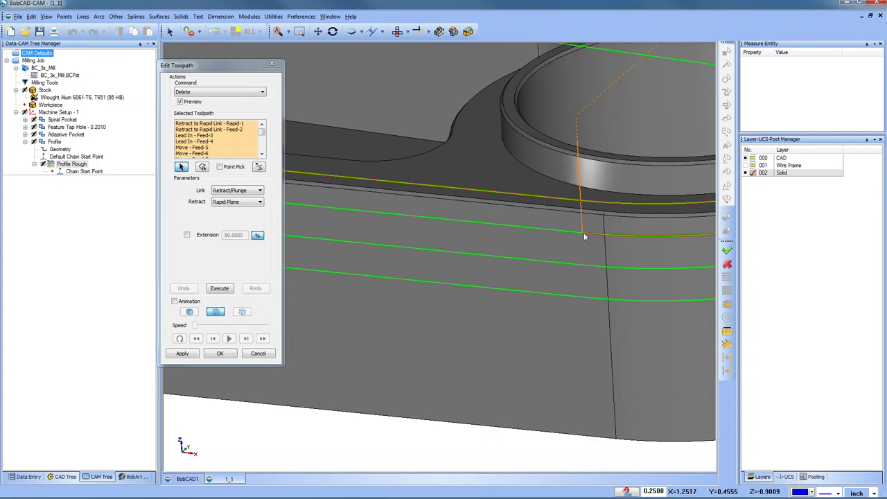
left_click(578, 236)
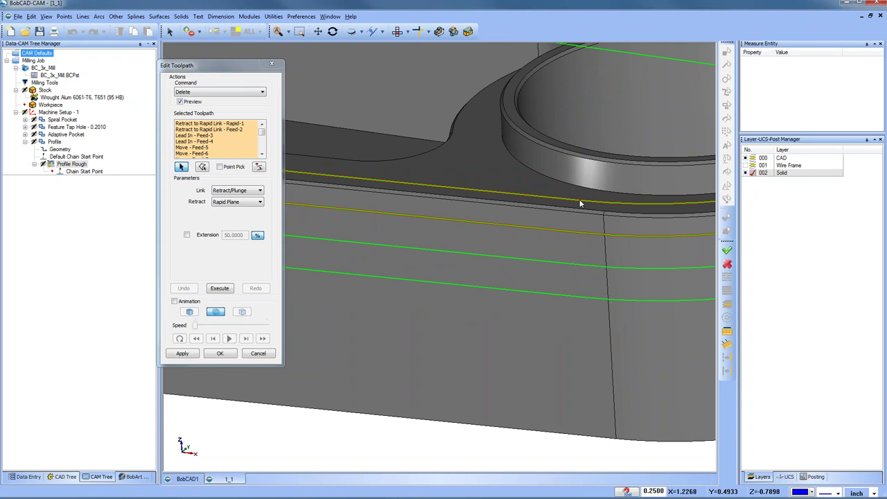
left_click(581, 203)
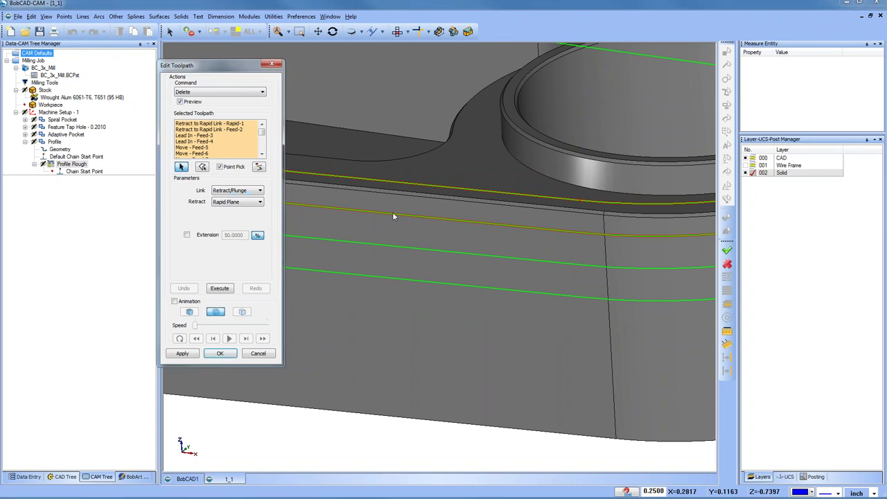
left_click(583, 233)
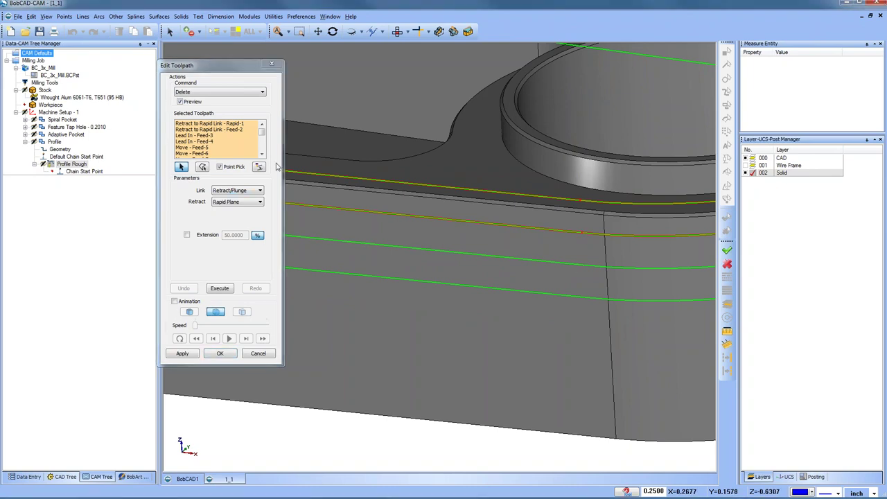
- Turn off Point Pick and clear all selected toolpath moves
left_click(238, 168)
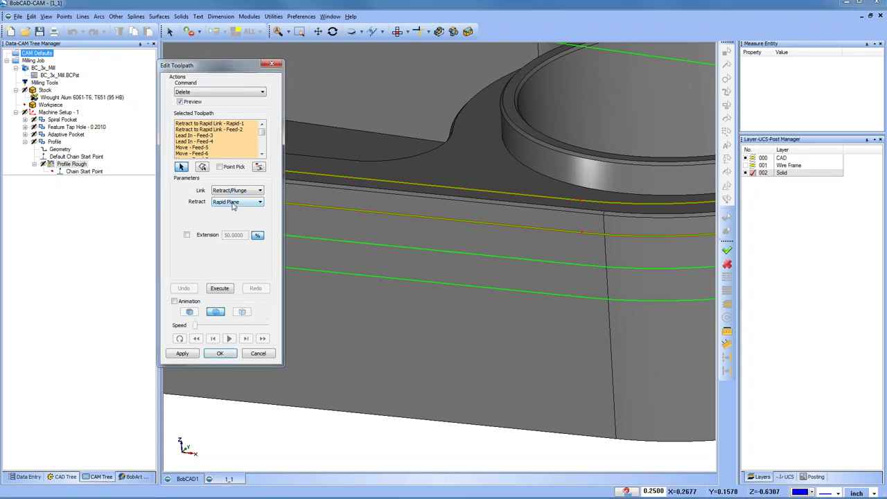
right_click(234, 139)
left_click(263, 161)
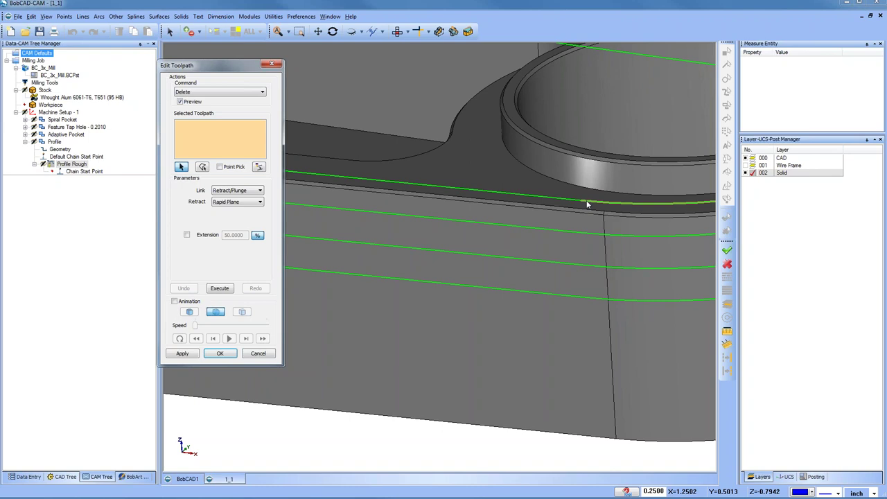
- Window-select the straight-edge moves Feed-12, Feed-27, Feed-42 and Feed-57 across all depths, and clear the selection
left_click_drag(412, 174, 462, 262)
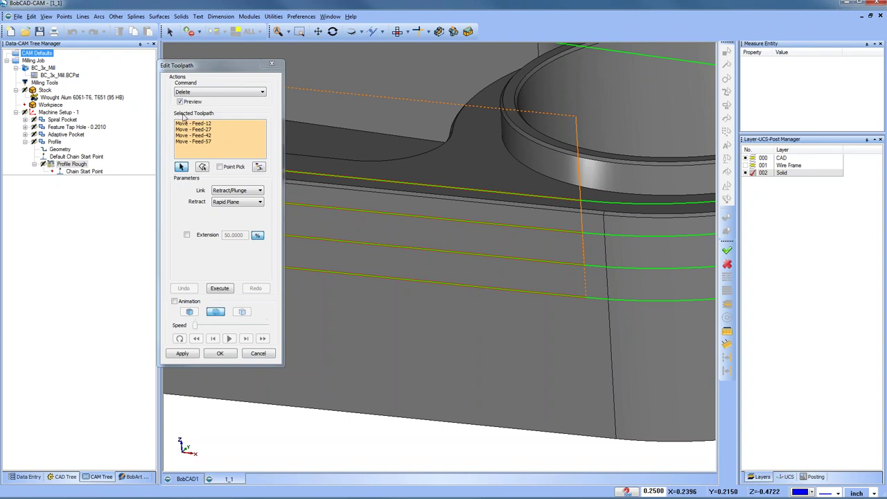
right_click(224, 131)
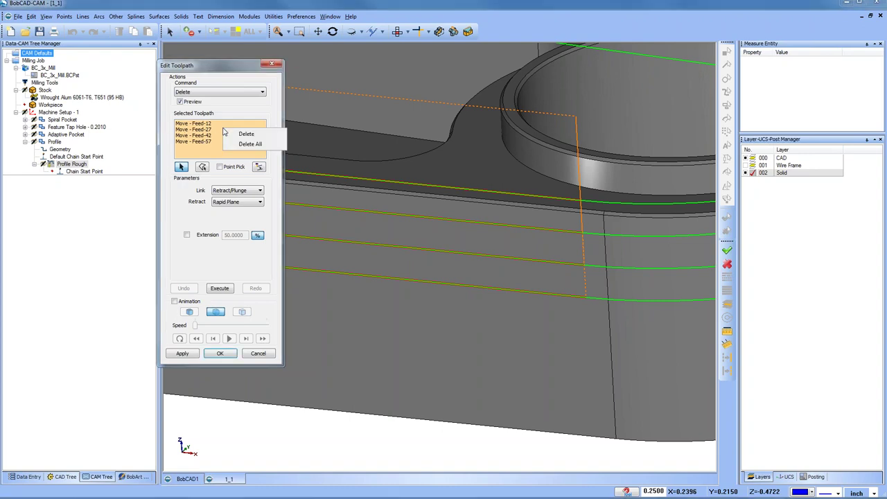
left_click(261, 136)
right_click(235, 131)
left_click(263, 147)
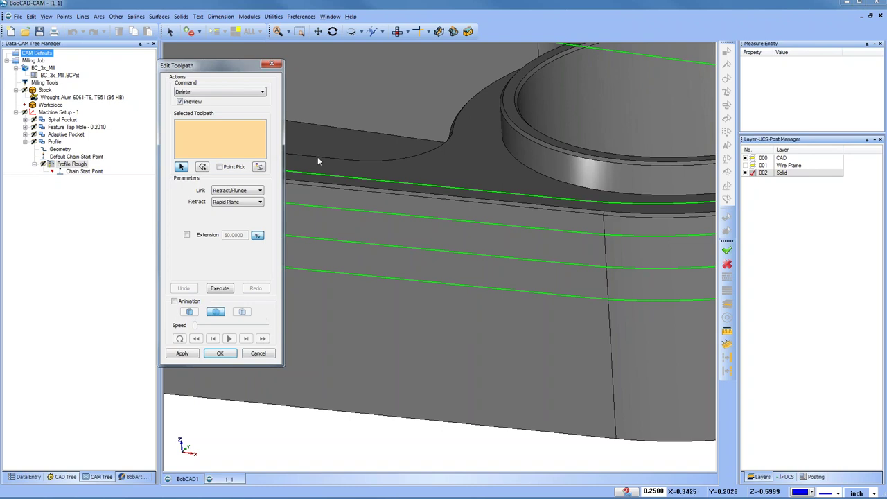
- Examine the stacked lead loops and their links, and review the available Edit Toolpath commands while keeping Delete
scroll(342, 163, "down", 8)
scroll(376, 198, "up", 8)
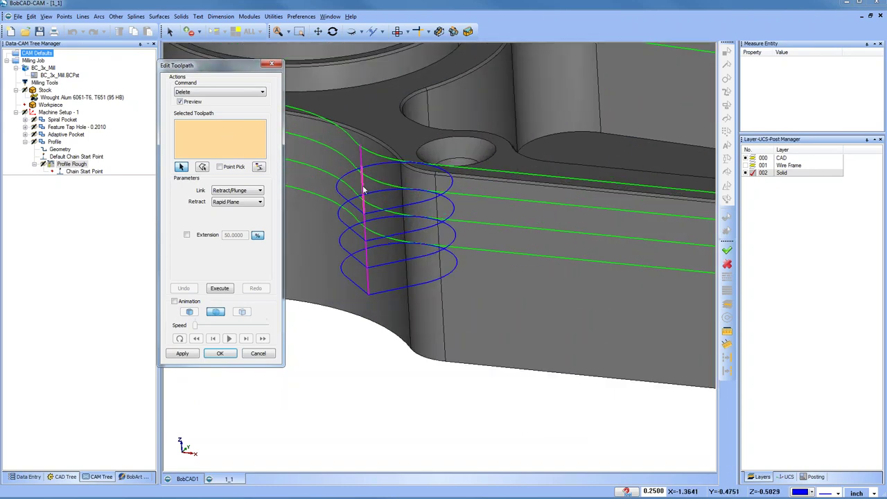
mouse_move(363, 190)
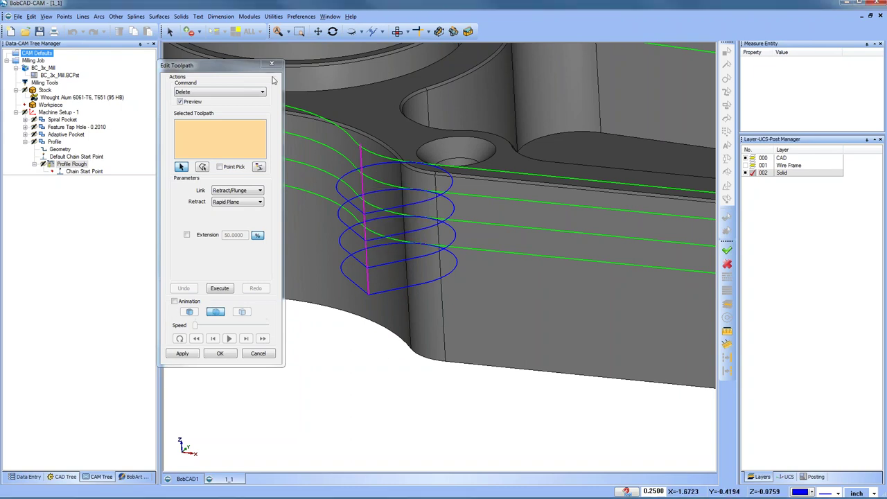
scroll(423, 225, "down", 5)
middle_click_drag(423, 225, 478, 320)
left_click(225, 94)
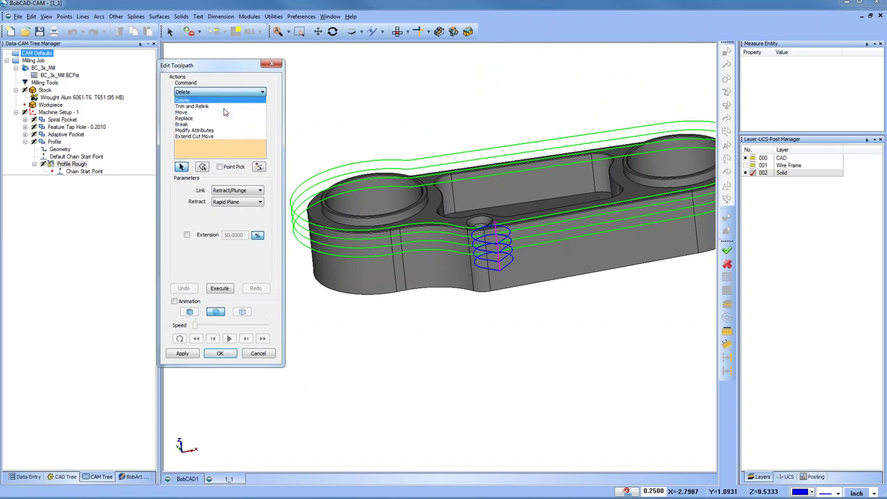
left_click(239, 81)
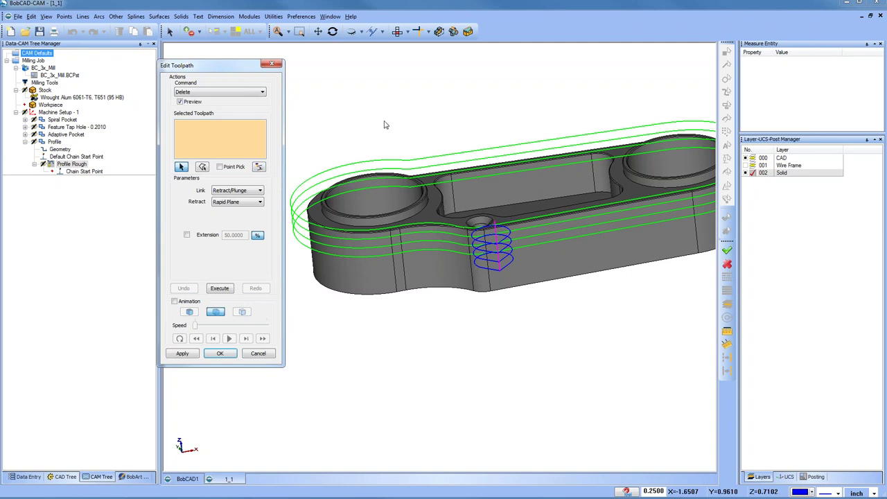
- Select the first-depth concave arc move Feed-6 and create geometry from it on the active layer
left_click(445, 226)
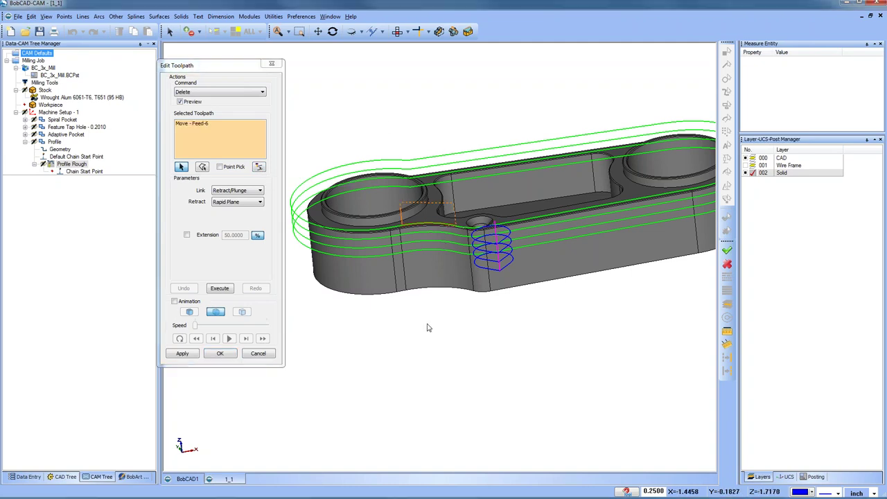
middle_click_drag(455, 362, 438, 310)
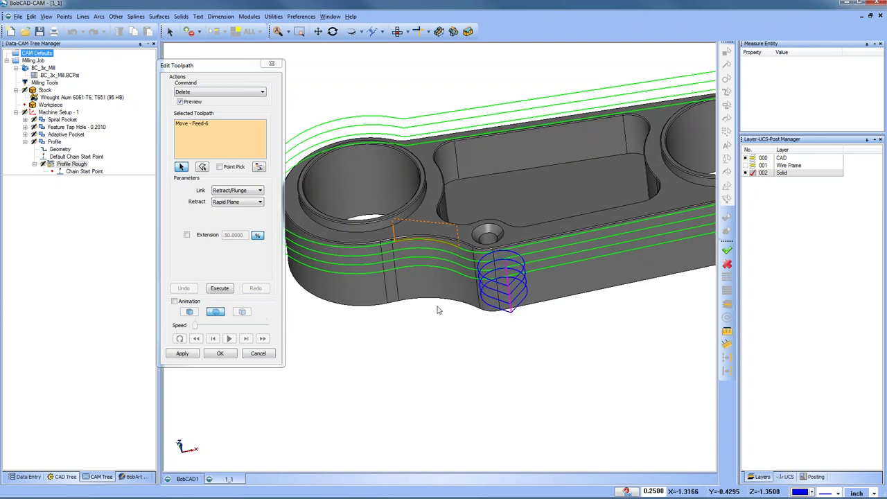
left_click(259, 168)
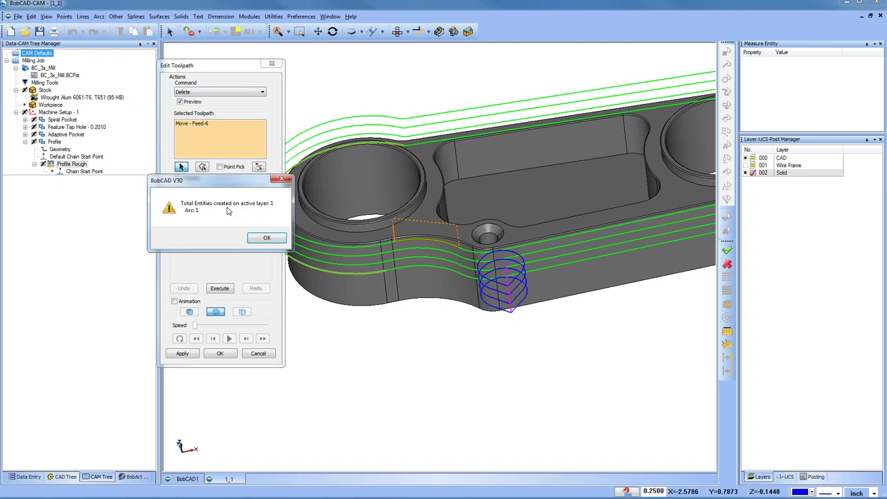
- Dismiss the geometry message, close Edit Toolpath and hide the 000 CAD layer
left_click(269, 238)
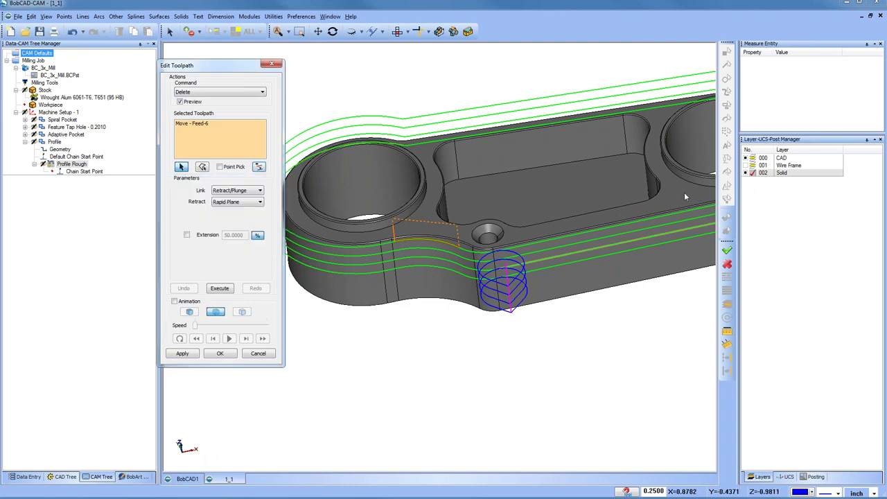
left_click(748, 159)
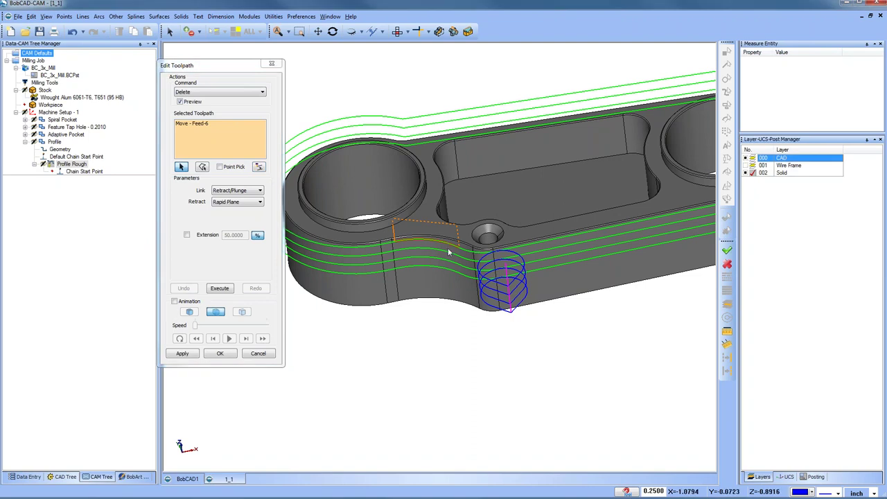
left_click(271, 64)
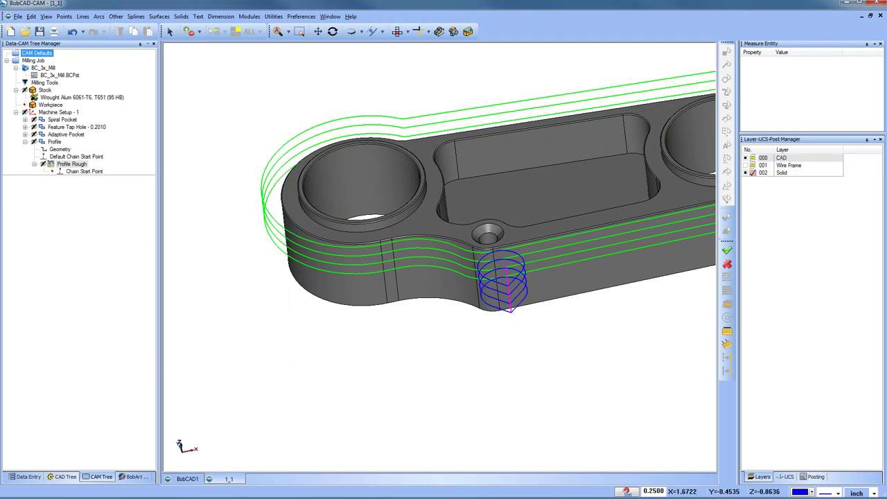
left_click(747, 158)
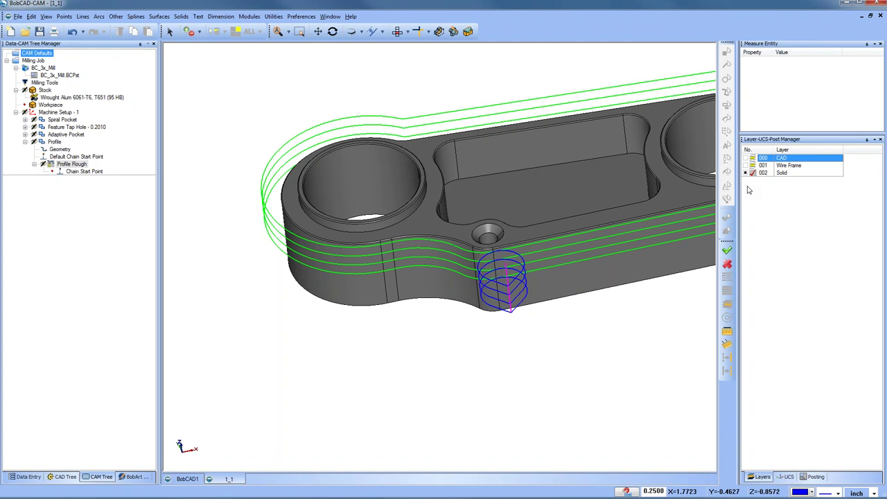
- Undo the arc created from the toolpath move, and add a new active layer
left_click(72, 32)
right_click(784, 174)
left_click(811, 181)
- Open Edit Toolpath on Profile Rough and create geometry from the first-depth concave arc move Feed-6 on the new layer
left_click(78, 165)
right_click(82, 164)
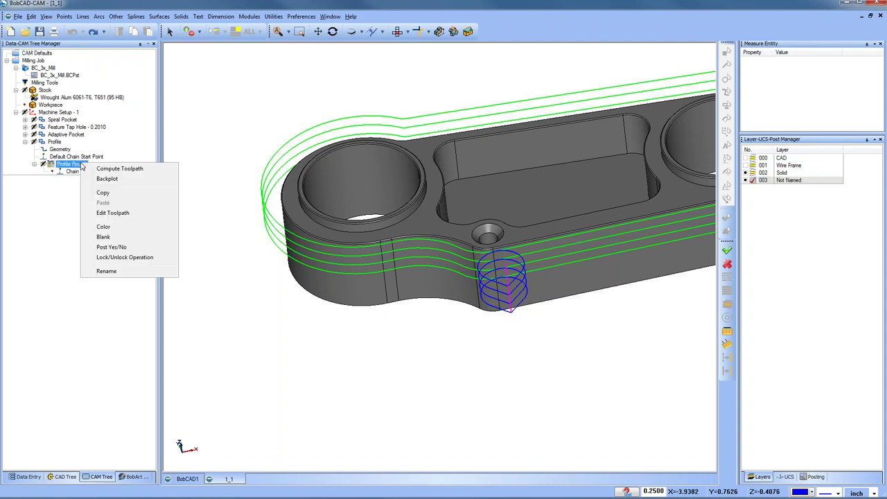
left_click(126, 213)
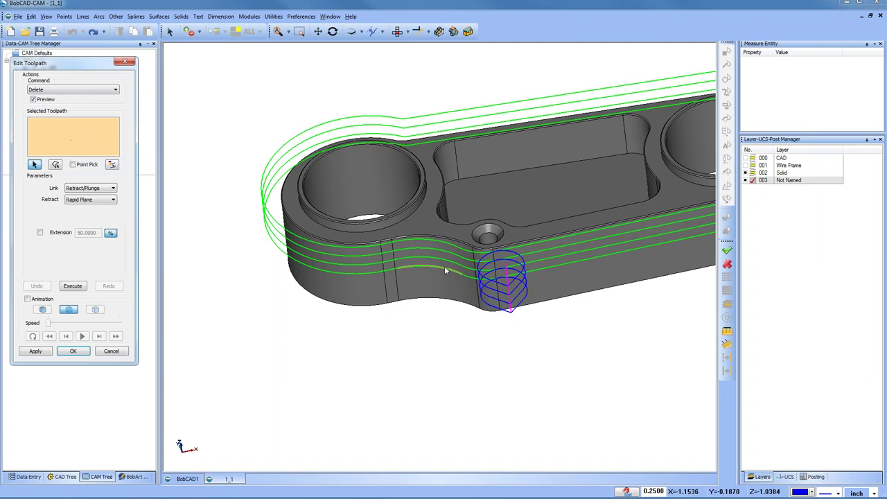
left_click(434, 244)
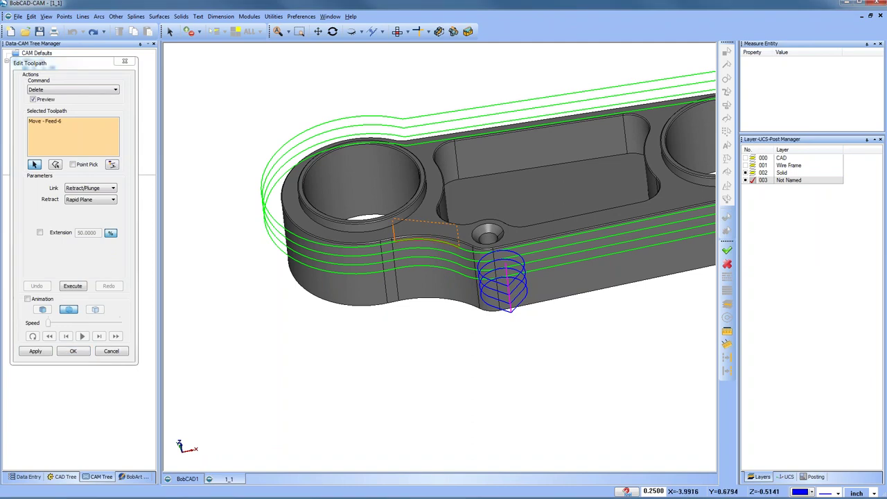
left_click(112, 165)
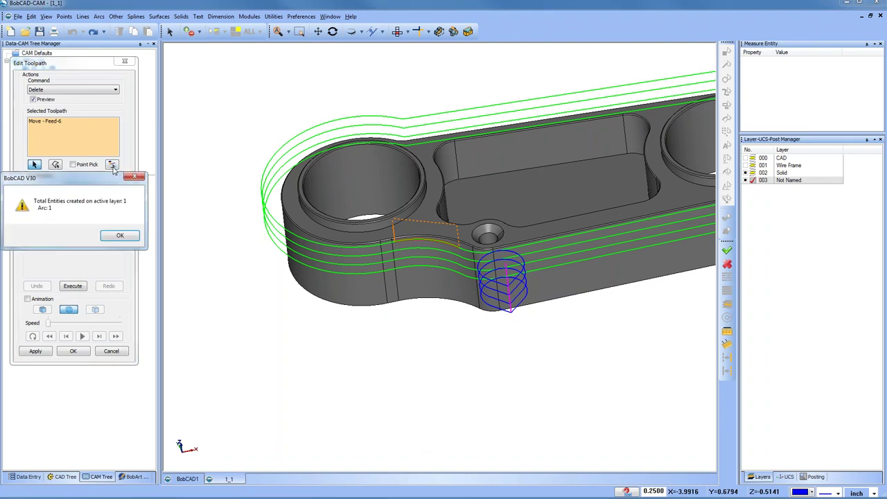
left_click(121, 237)
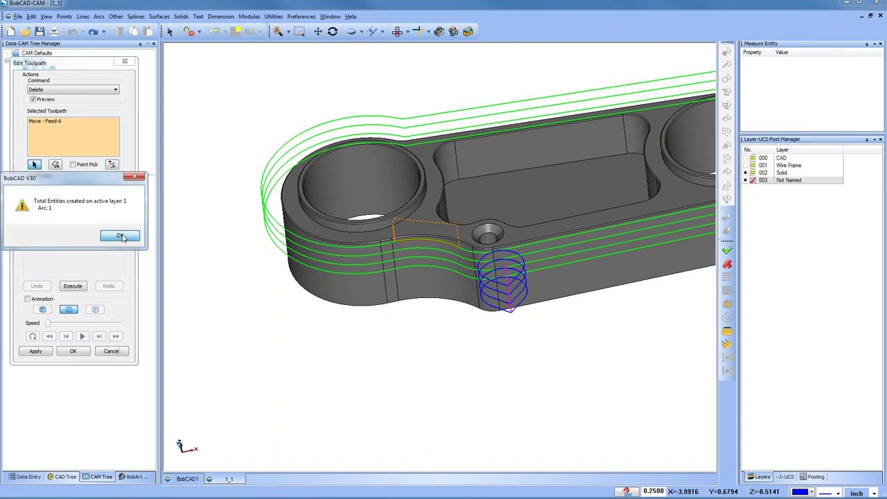
- Leave Edit Toolpath, hide the 002 Solid layer and clear the toolpath display to isolate the created arc
left_click(111, 352)
left_click(752, 173)
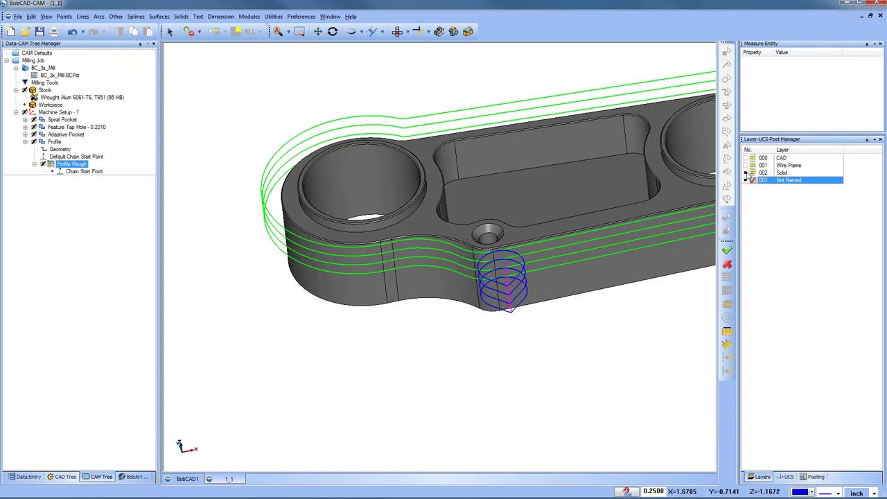
left_click(50, 114)
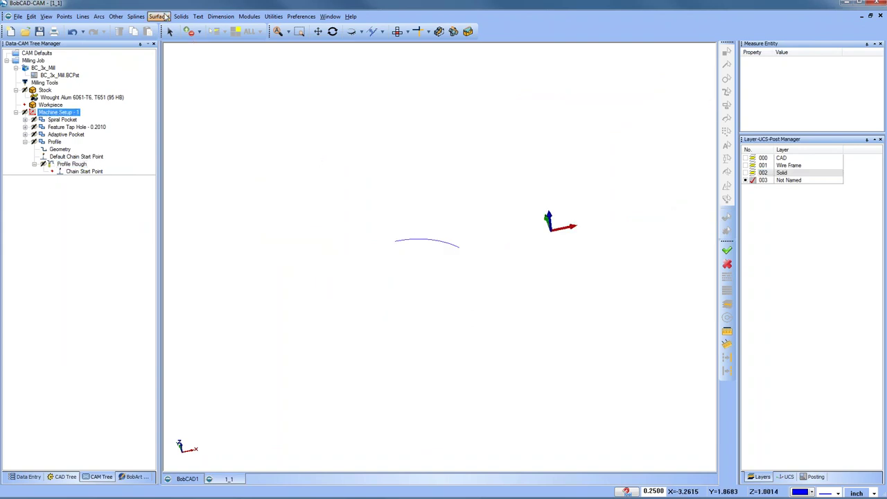
- Check the created arc by selecting and deselecting it, and undo its creation
left_click(172, 32)
left_click(444, 243)
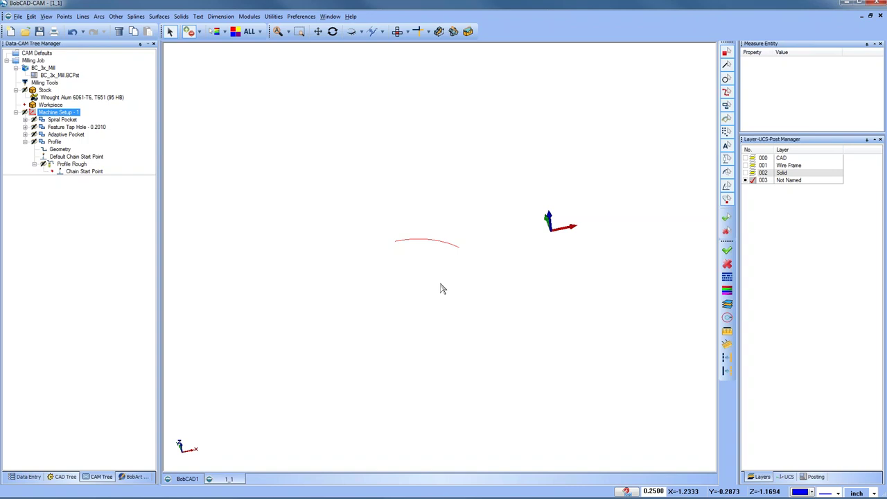
left_click(436, 198)
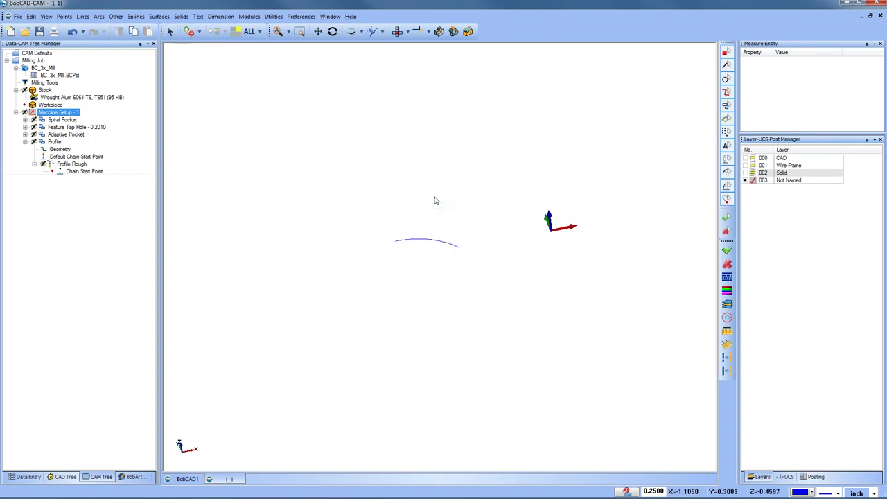
left_click(65, 133)
left_click(72, 31)
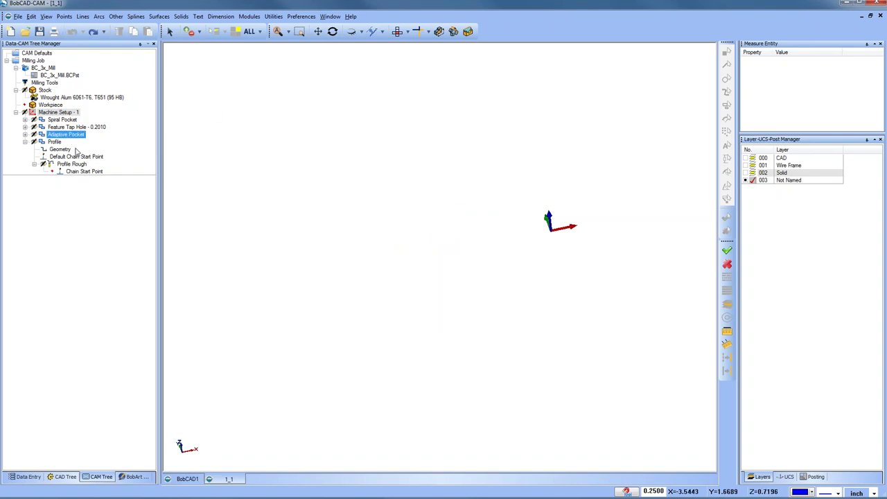
- Reopen Edit Toolpath on Profile Rough and select the whole first-depth profile loop from Feed-5 onward, without its lead moves
right_click(75, 164)
left_click(115, 211)
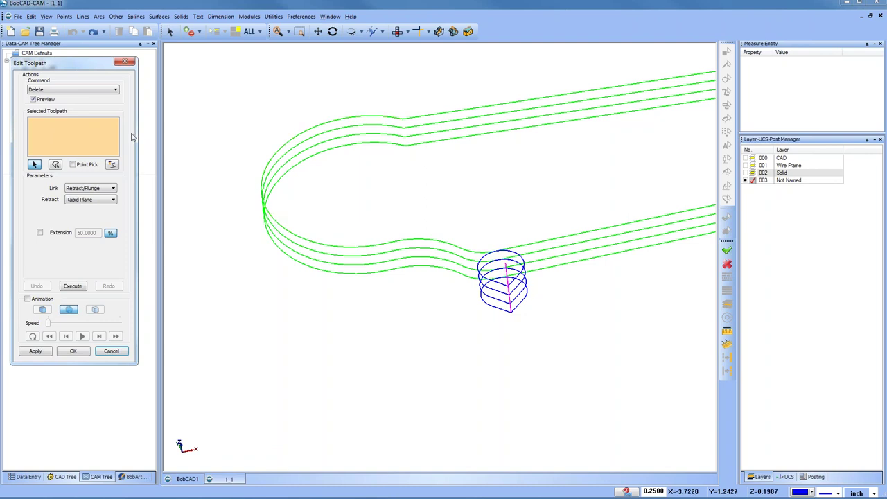
middle_click_drag(478, 324, 511, 332)
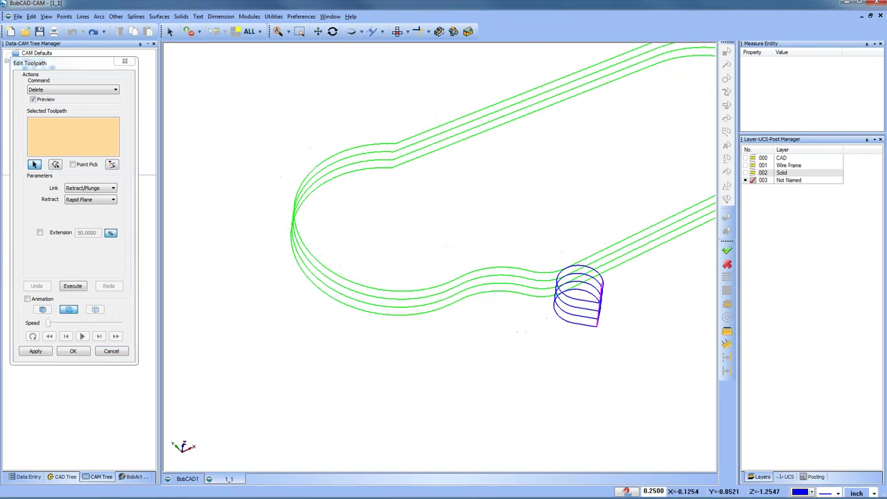
left_click(592, 305)
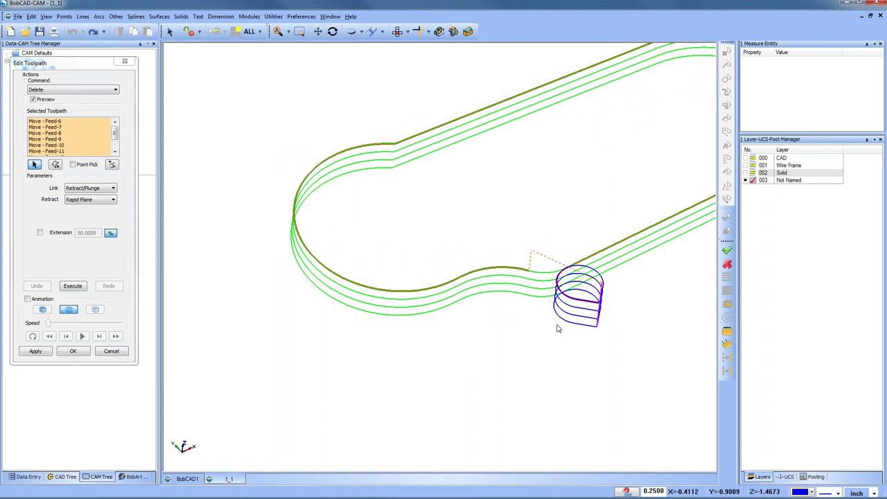
middle_click_drag(537, 312, 479, 309)
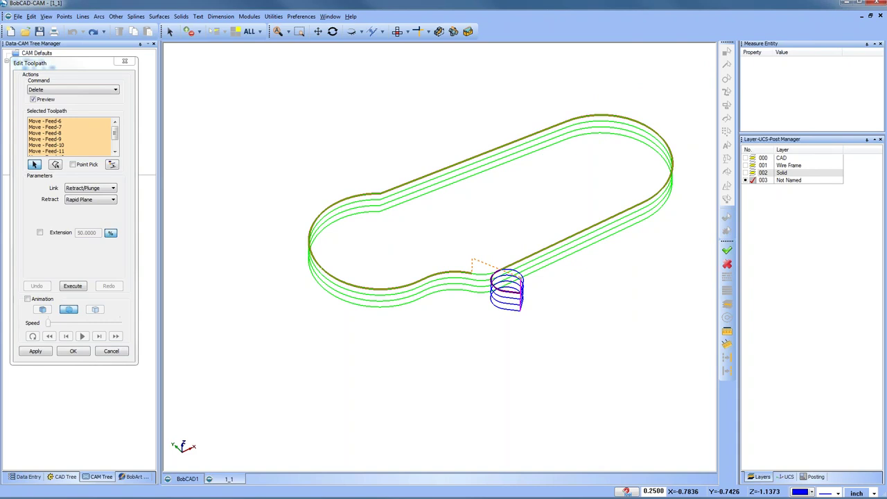
left_click(487, 279)
left_click(507, 295)
left_click(522, 298)
left_click(516, 296)
left_click(525, 300)
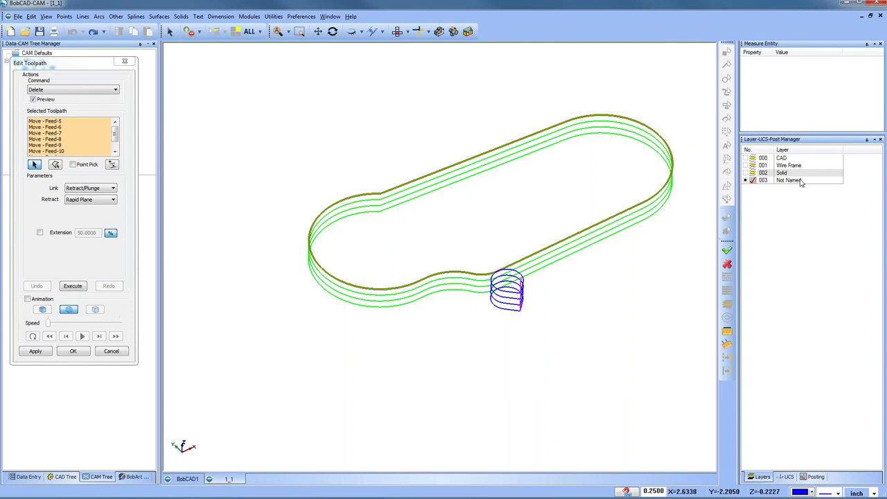
- Create geometry from the selected first-depth loop, close Edit Toolpath and display the created outline without the toolpath
left_click(113, 165)
left_click(119, 239)
left_click(116, 352)
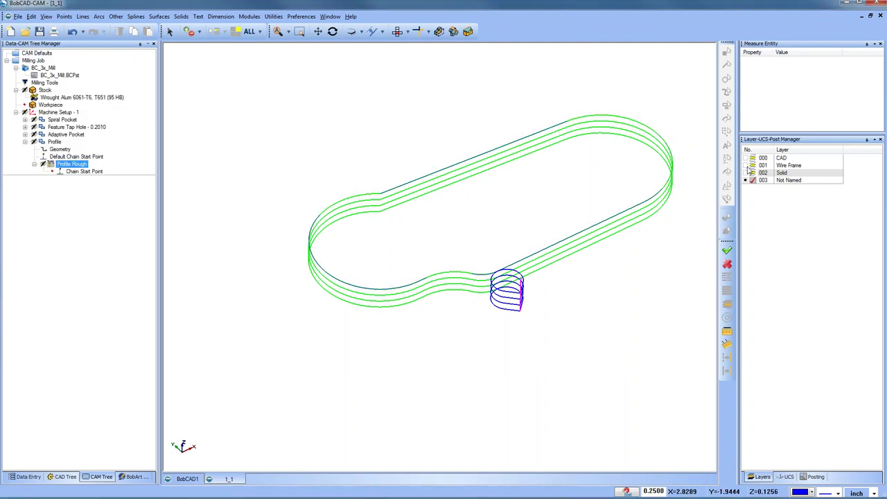
left_click(55, 113)
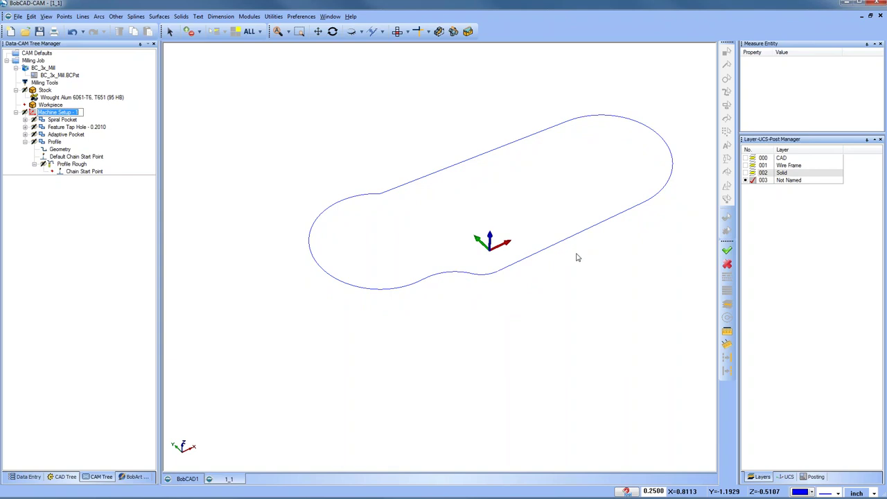
- Select segments of the created outline to check them, and undo the outline's creation
left_click(171, 32)
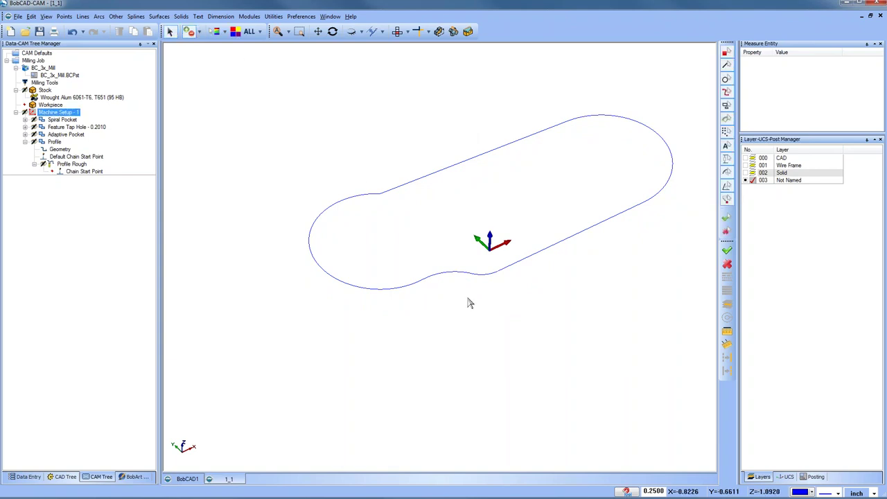
left_click(416, 286)
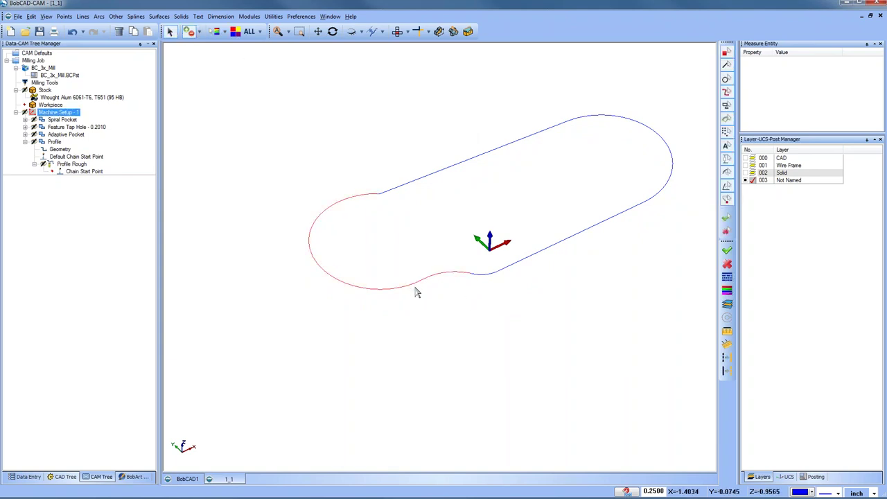
left_click(398, 189)
left_click(75, 31)
- Create geometry from the entire Profile Rough toolpath, window-selecting all depths, leads and rapid links in Edit Toolpath, and close the editor
right_click(75, 165)
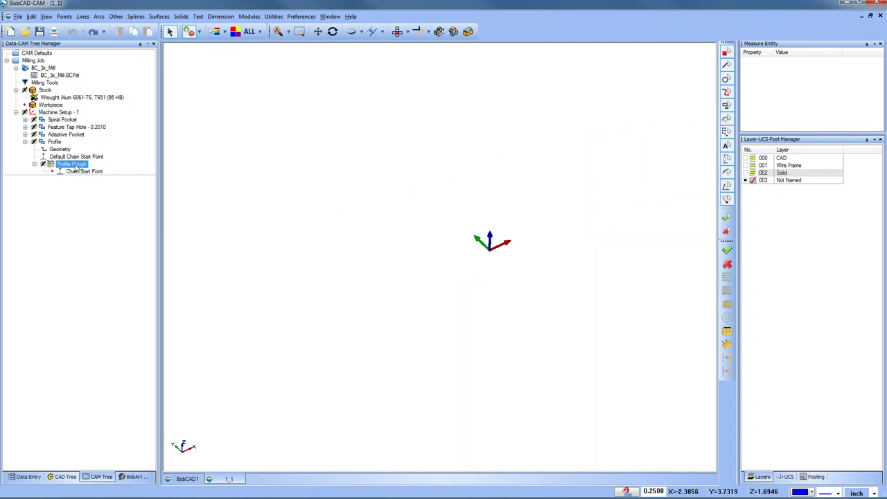
left_click(122, 215)
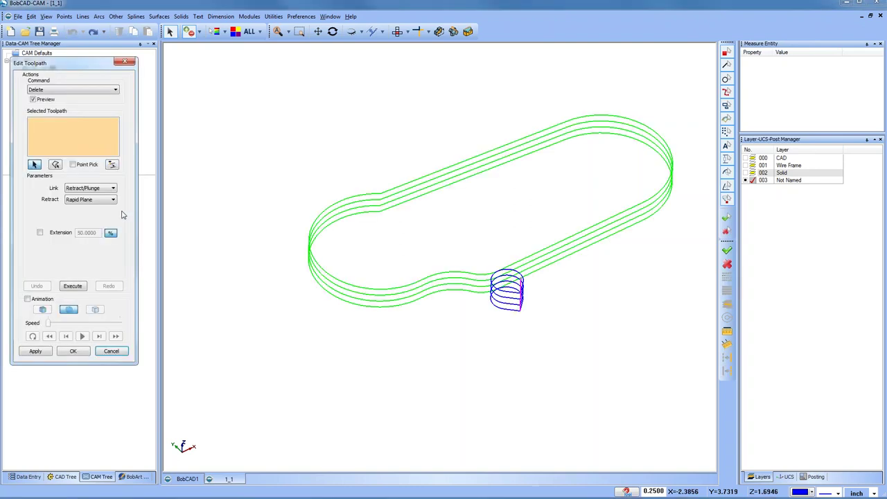
mouse_move(268, 73)
left_mouse_down()
mouse_move(575, 326)
mouse_move(694, 357)
left_mouse_up()
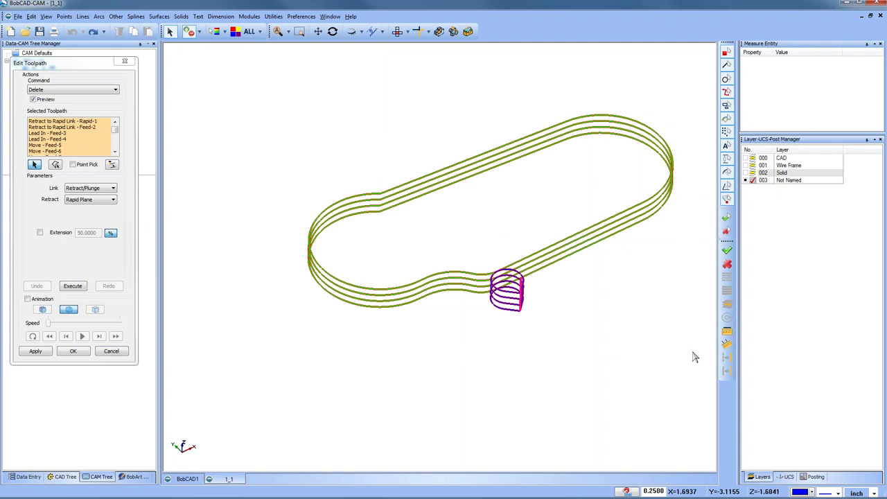
left_click(112, 164)
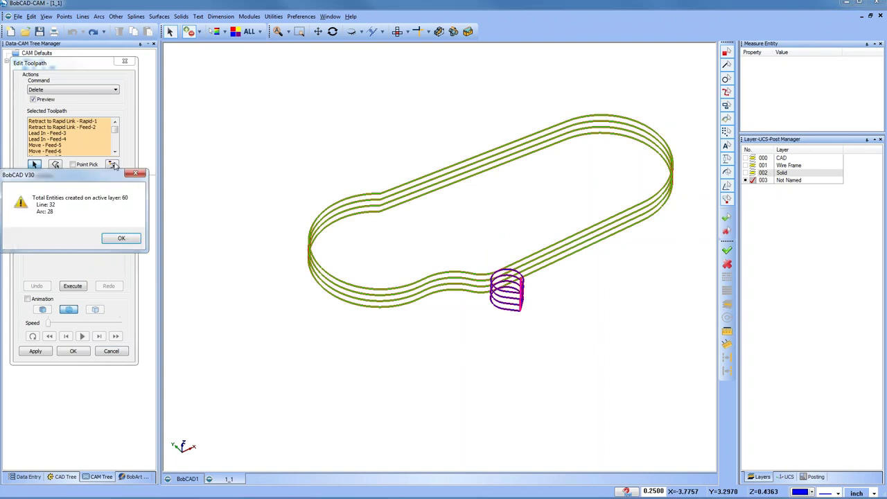
left_click(122, 239)
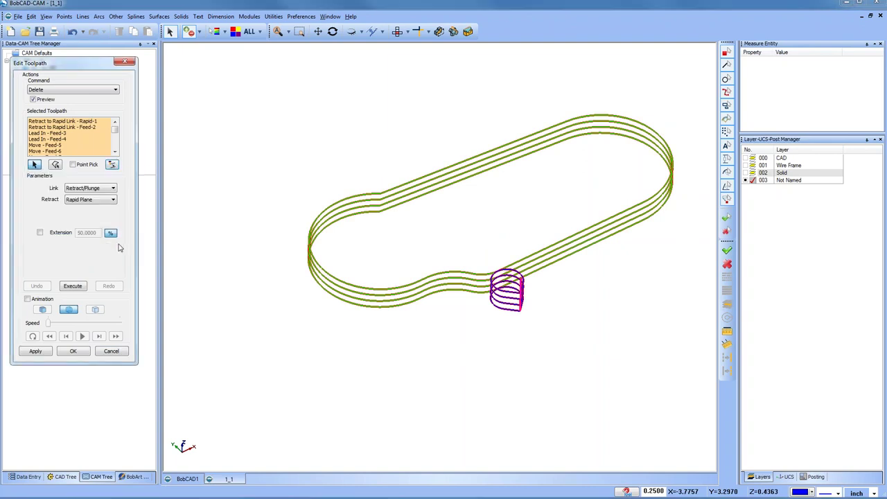
left_click(114, 351)
- View the full-toolpath geometry without the toolpath overlay, and undo its creation
left_click(33, 61)
left_click(58, 112)
left_click(61, 119)
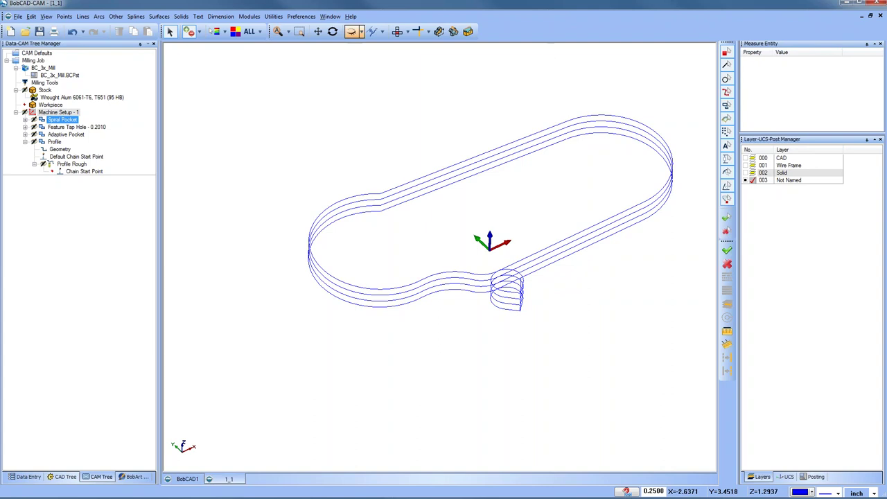
left_click(72, 31)
- Collapse the Profile feature, expand Adaptive Pocket and display its Pocket operation's toolpath
left_click(28, 142)
left_click(26, 142)
left_click(26, 134)
left_click(50, 156)
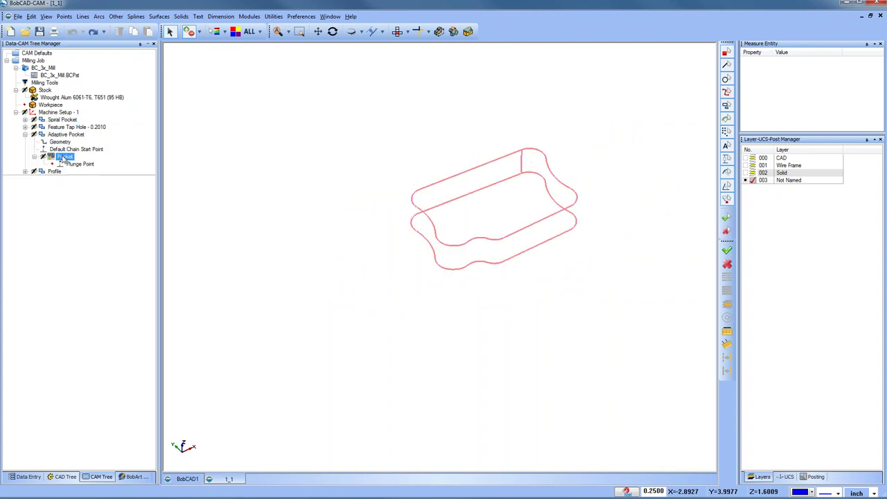
middle_click_drag(485, 256, 478, 291)
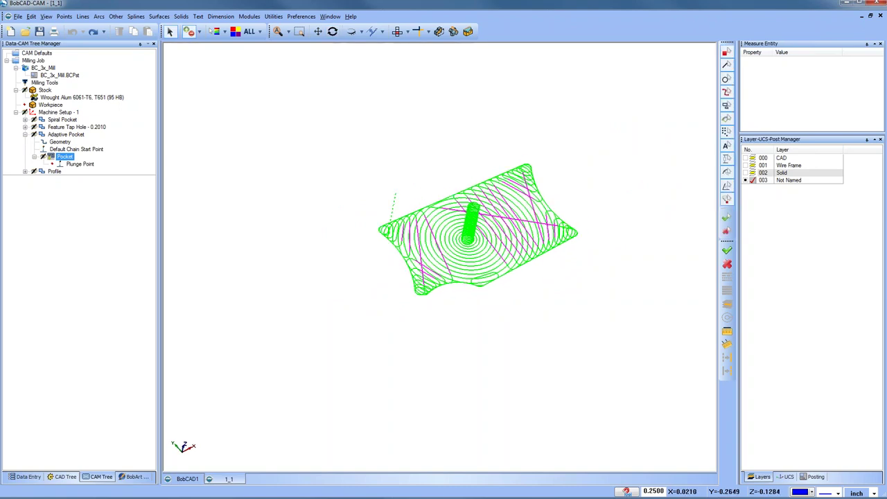
- Open Edit Toolpath on the Adaptive Pocket's Pocket operation, window-select its entire toolpath and create geometry from it
right_click(61, 158)
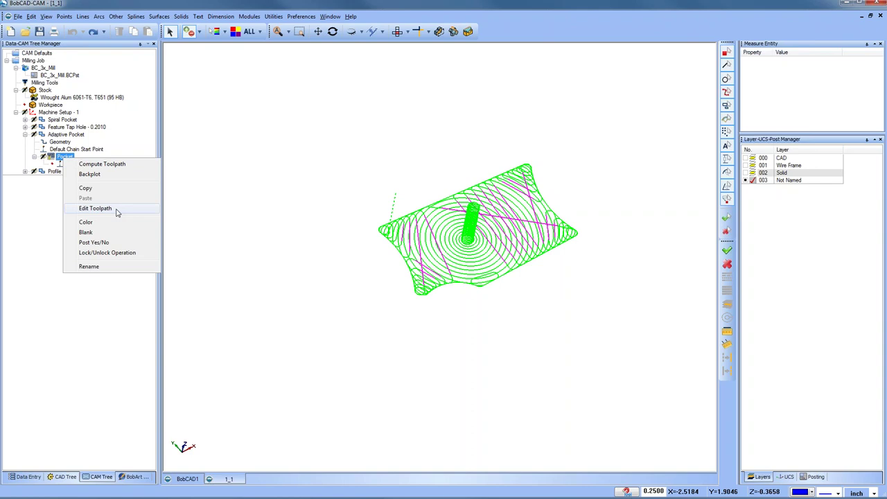
left_click(95, 209)
left_click_drag(329, 109, 633, 362)
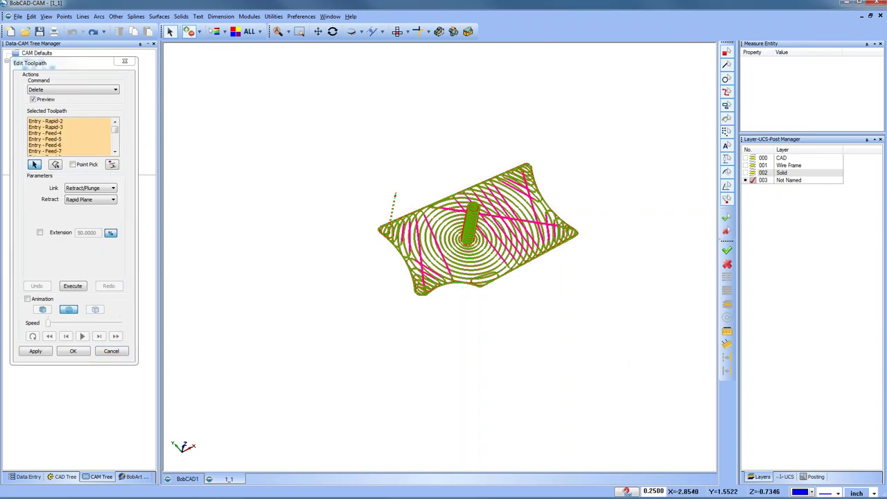
left_click(111, 167)
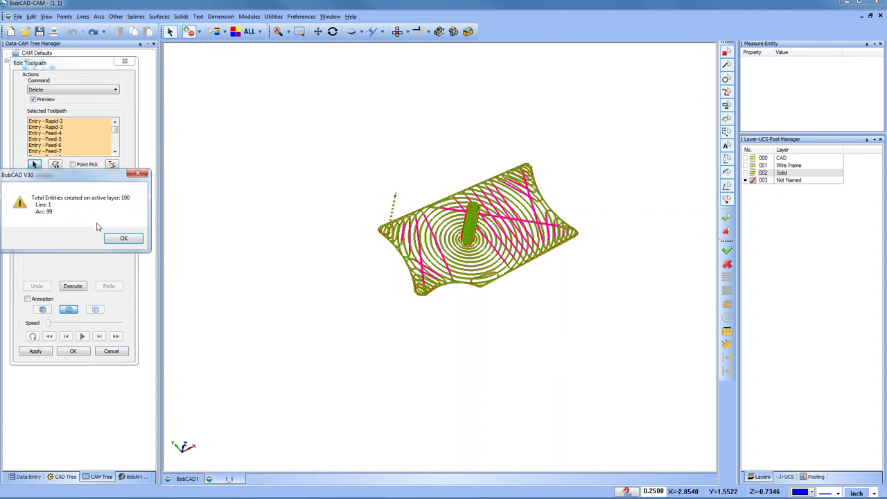
left_click(124, 239)
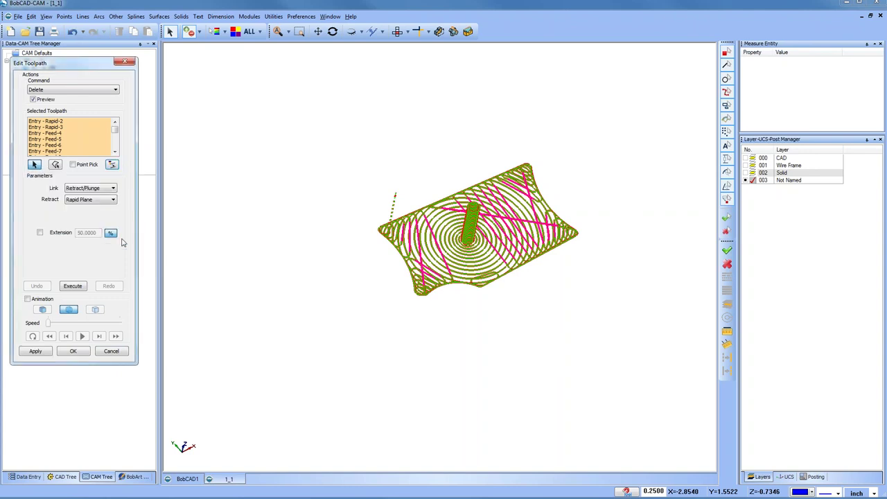
- Close the editor, view the Adaptive Pocket geometry without the toolpath overlay, and undo its creation
left_click(119, 352)
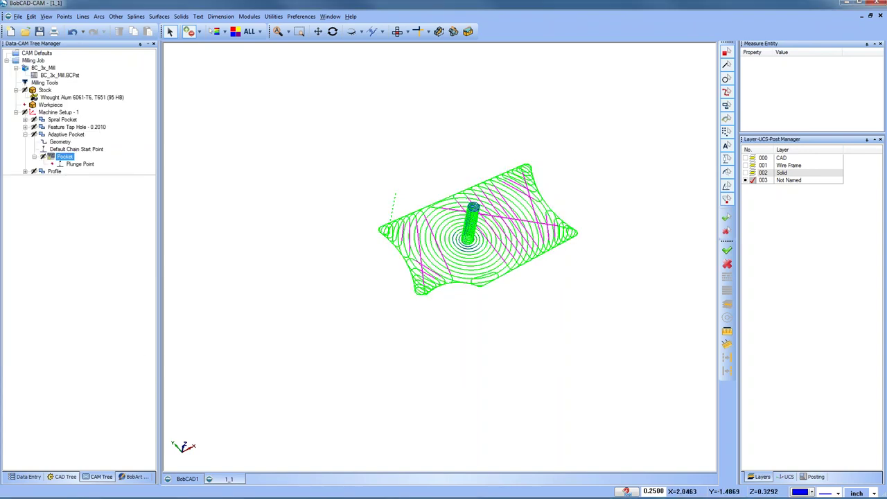
left_click(50, 105)
left_click(51, 113)
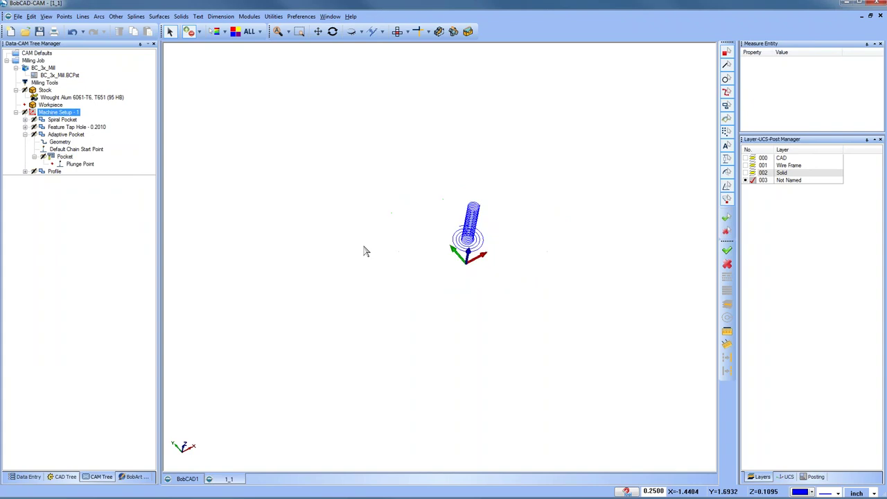
scroll(490, 251, "up", 3)
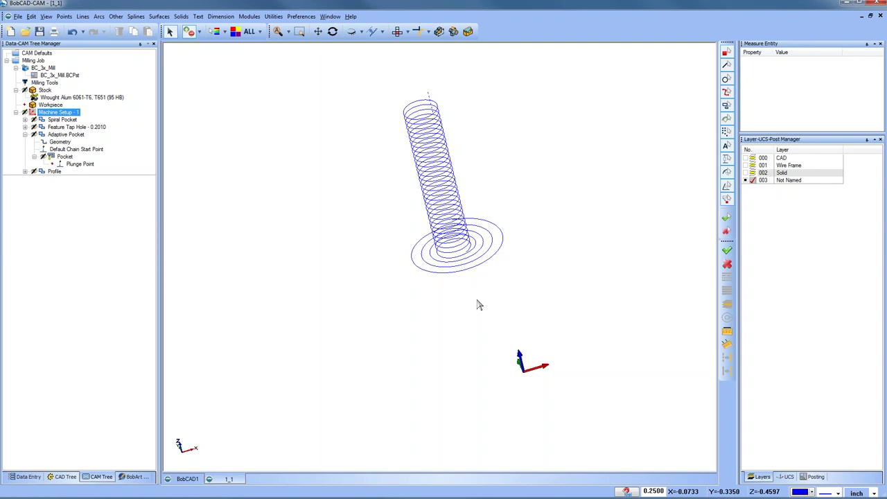
right_click(540, 105)
left_click(558, 121)
left_click(73, 32)
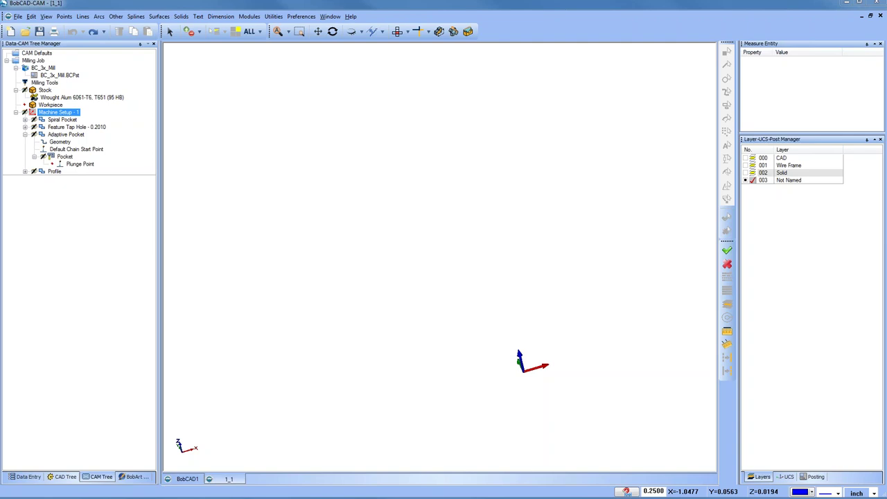
- Collapse Adaptive Pocket, expand Spiral Pocket and display its Pocket operation's toolpath from the top
left_click(66, 134)
left_click(25, 119)
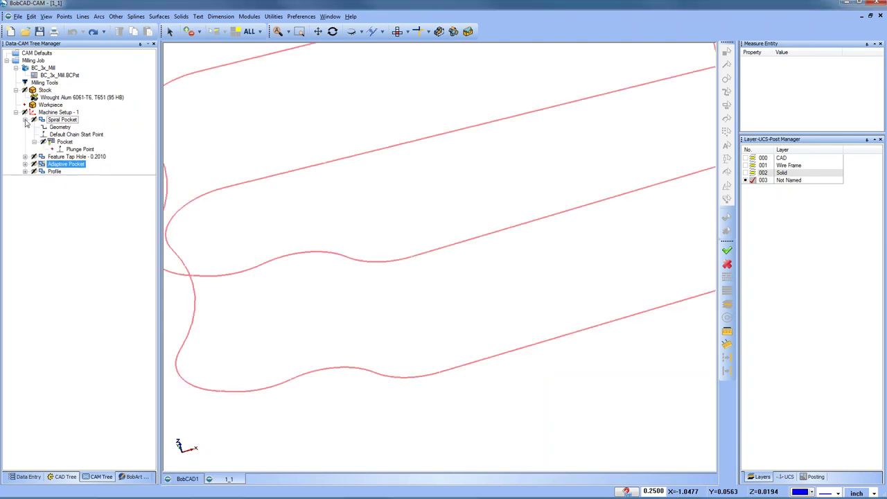
left_click(65, 142)
middle_click_drag(495, 219, 414, 79)
left_click(398, 31)
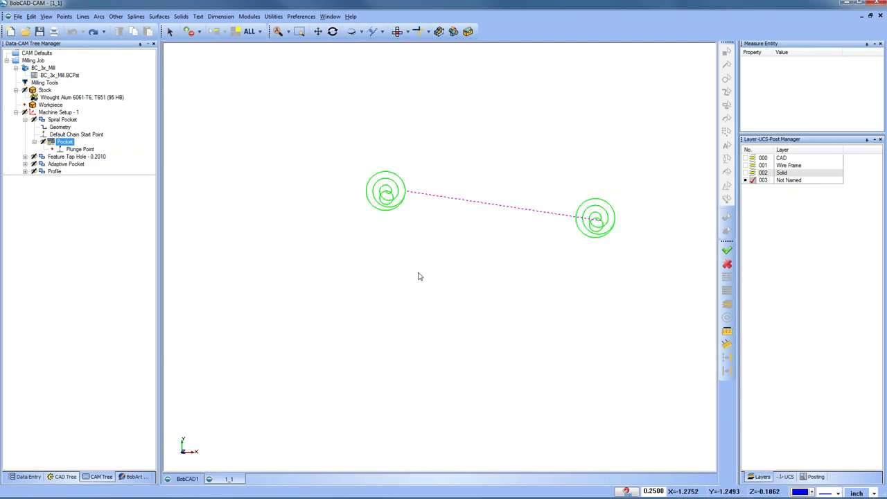
- Open Edit Toolpath on the Spiral Pocket's Pocket operation and window-select the left circular pocket's toolpath with its entry and rapid link
right_click(70, 145)
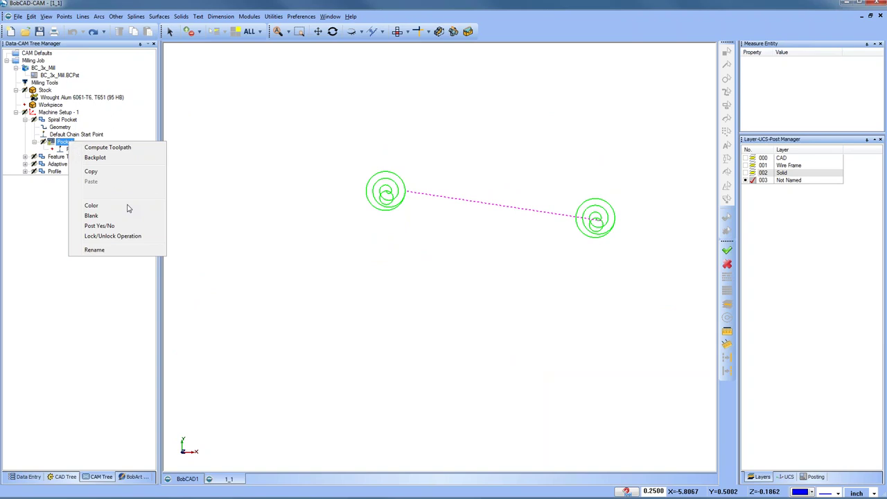
left_click(123, 192)
right_click(66, 144)
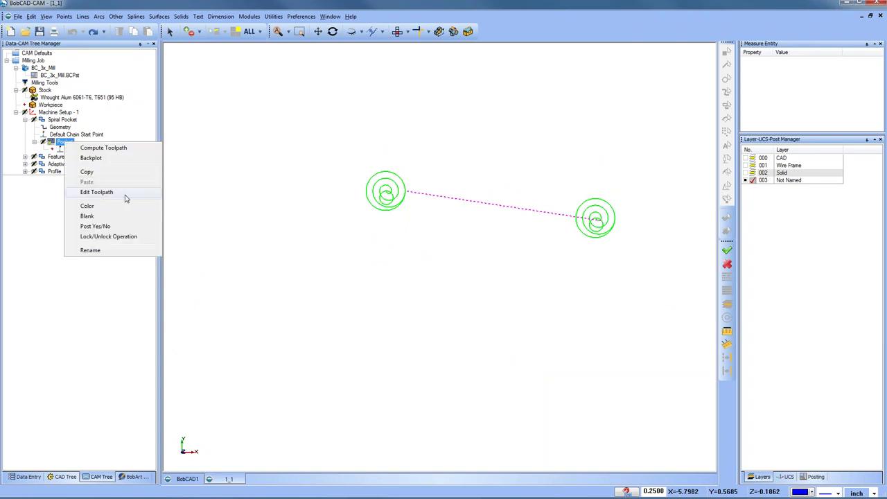
left_click(97, 192)
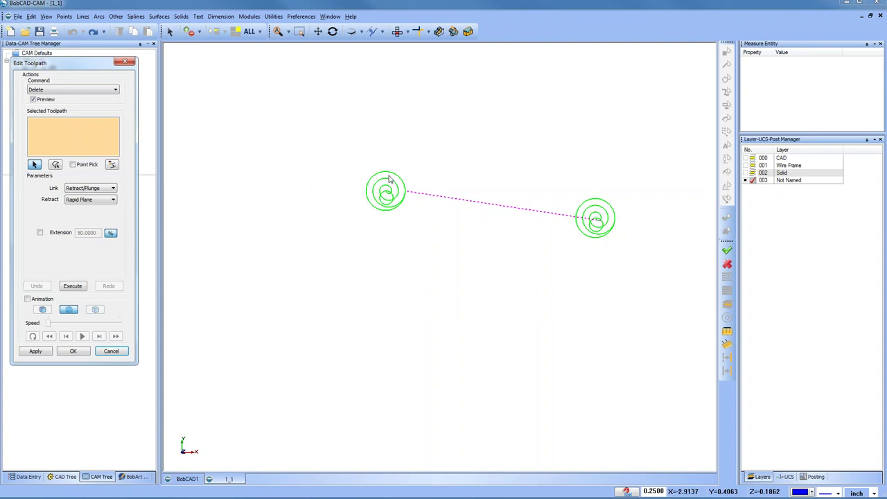
left_click_drag(344, 146, 418, 239)
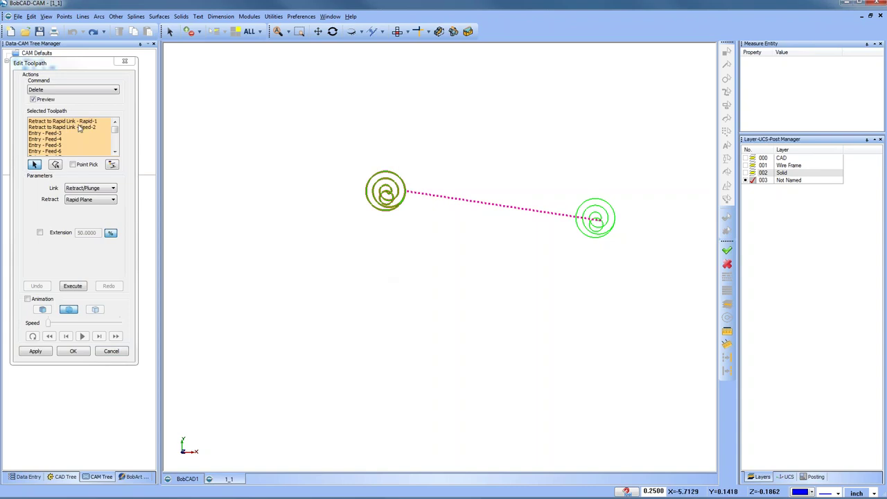
- Use the Move command in Drag mode to shift the selected toolpath by a delta of about X 1.3622, Y 1.4566, Z -0.0831
left_click(71, 91)
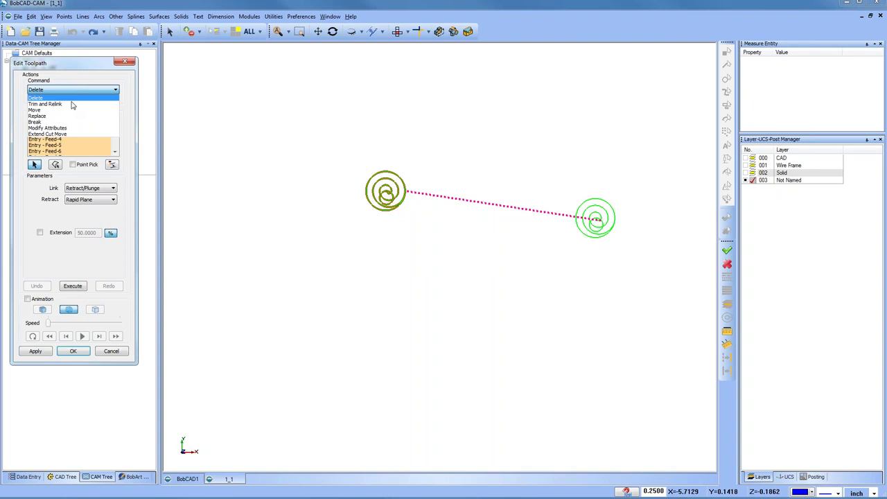
left_click(74, 113)
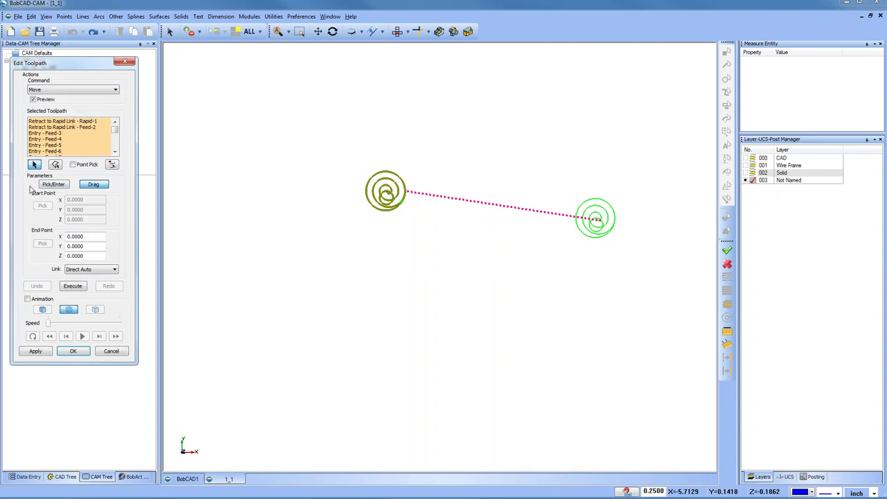
left_click(97, 188)
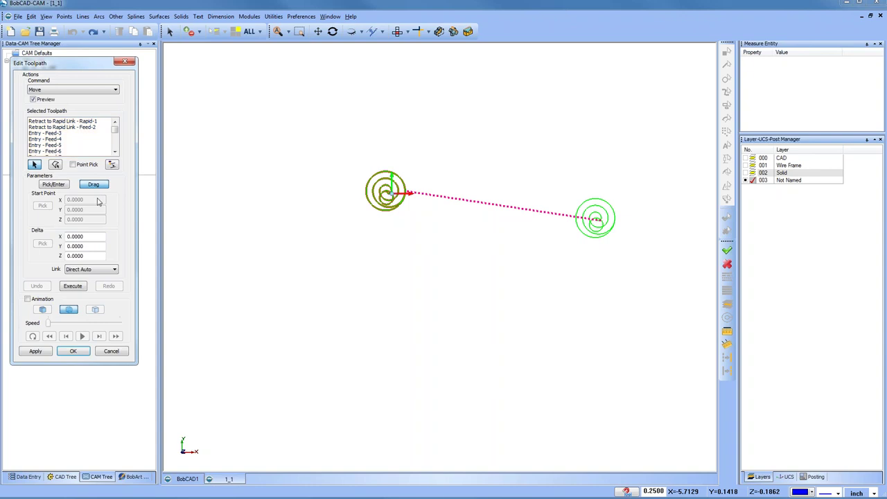
middle_click_drag(483, 329, 399, 225)
left_click_drag(400, 225, 439, 198)
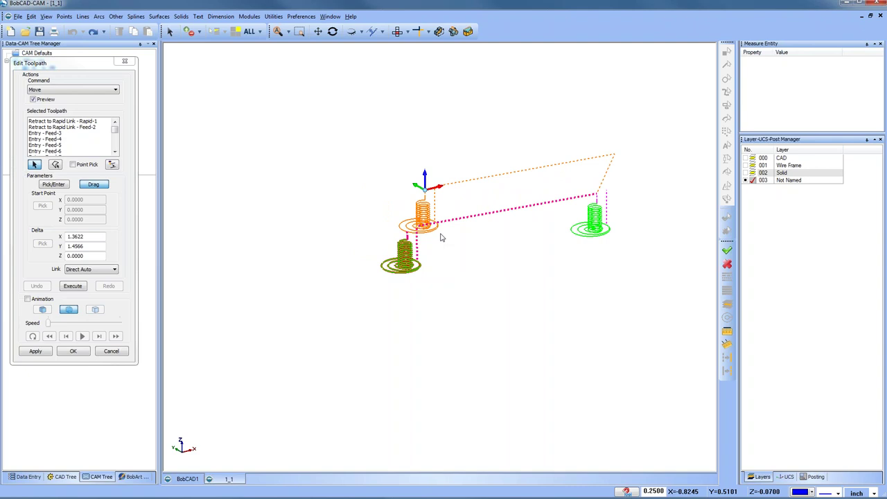
left_click_drag(424, 173, 414, 231)
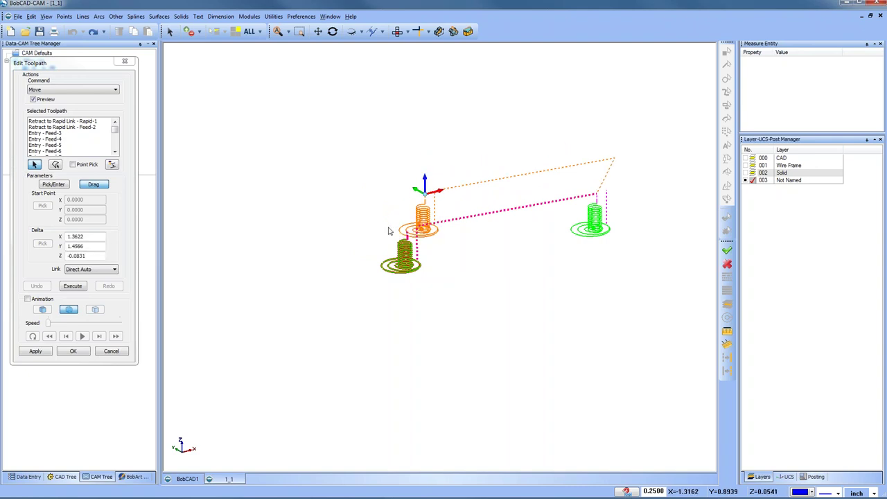
- Try the Direct Rapid and Direct Feed link types for the move, and return the link to Direct Auto
left_click(95, 271)
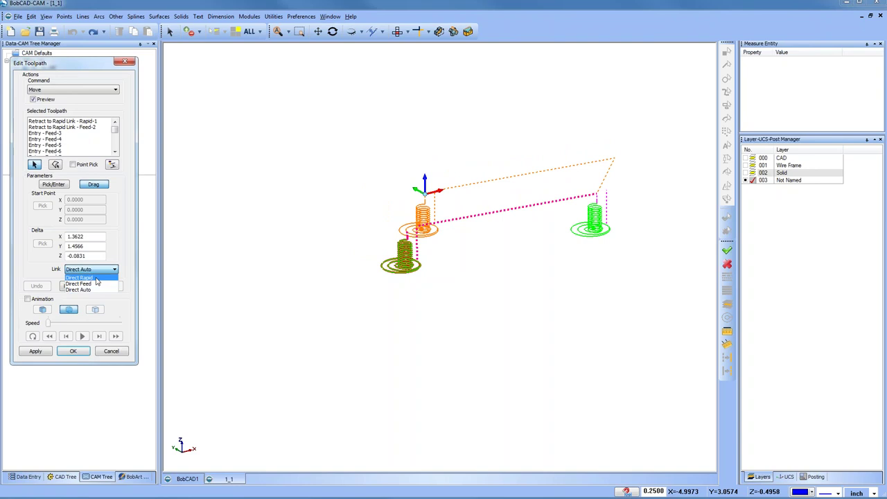
left_click(97, 280)
left_click(97, 271)
left_click(97, 284)
left_click(97, 271)
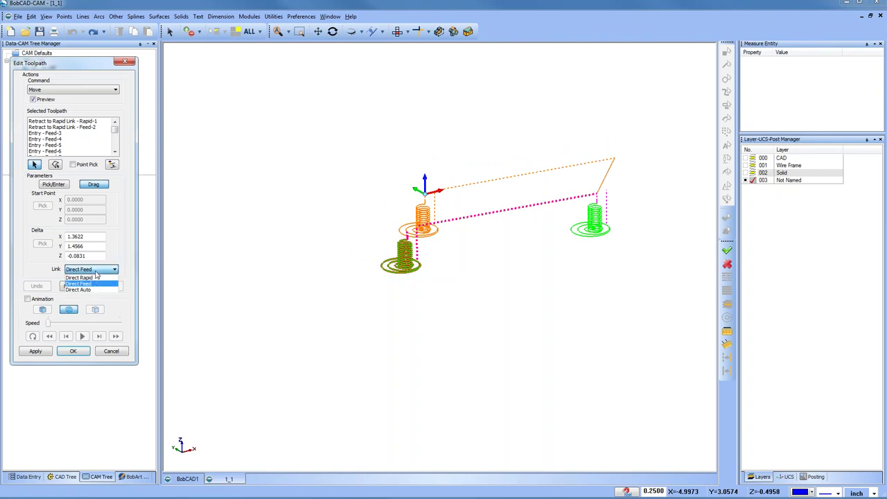
left_click(98, 292)
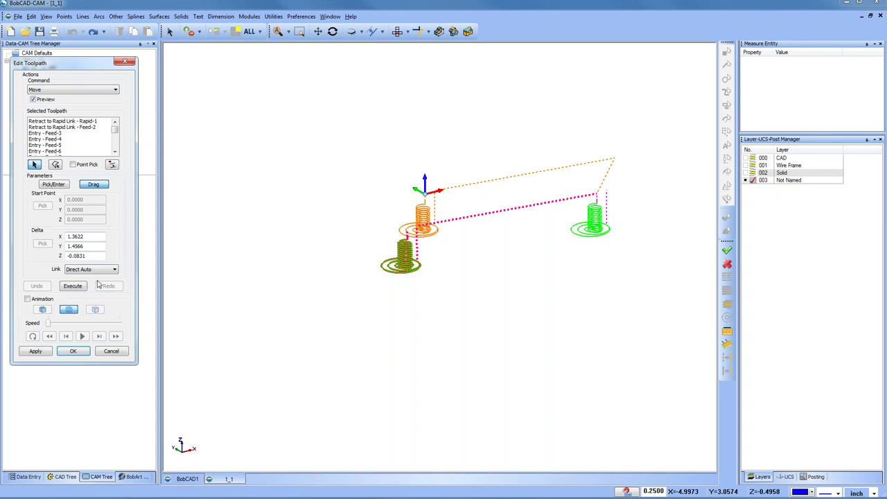
- Execute the move of the circular pocket toolpath and accept the toolpath edit
left_click(72, 286)
middle_click_drag(416, 329, 499, 257)
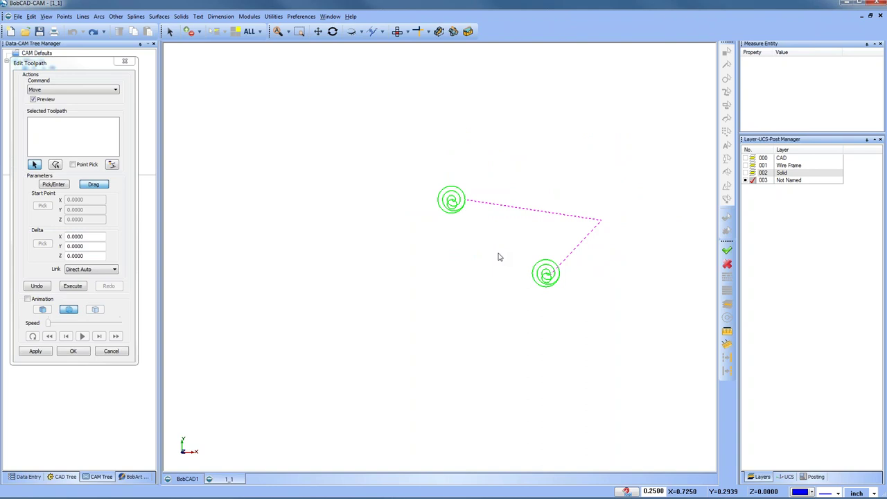
left_click(75, 351)
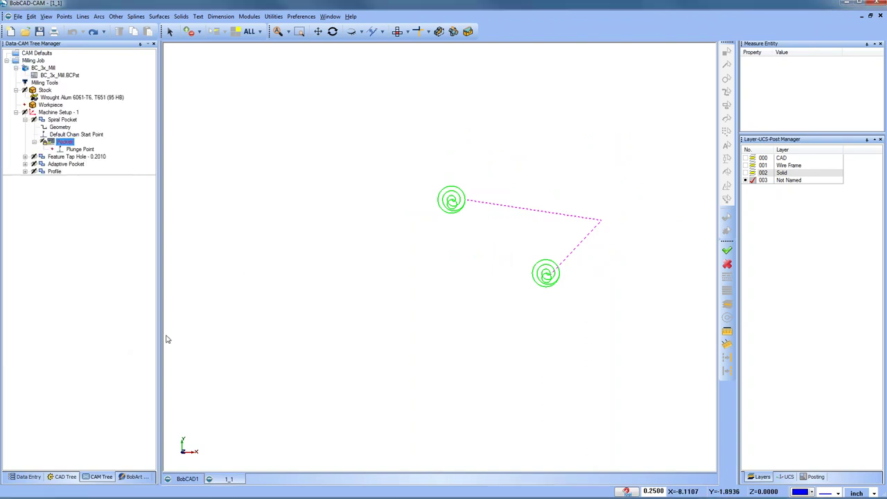
- Widen the CAM tree and compute all toolpaths of the Milling Job
left_click_drag(160, 176, 184, 176)
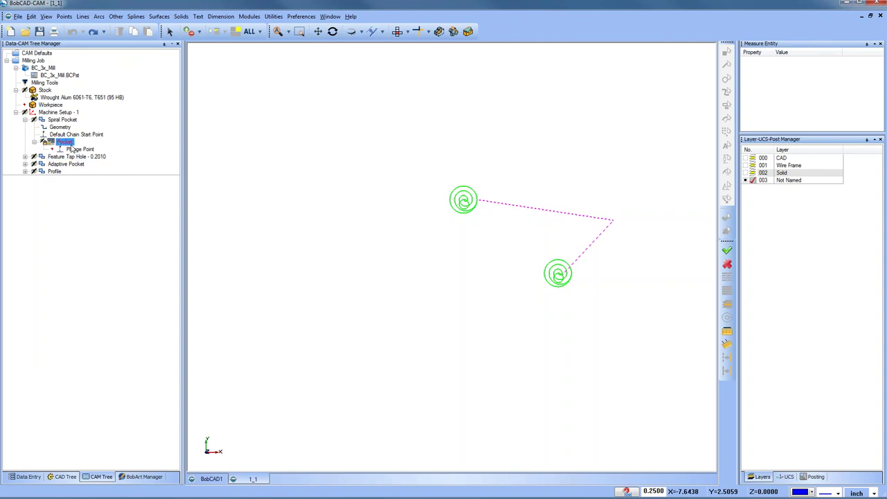
left_click(54, 171)
right_click(72, 113)
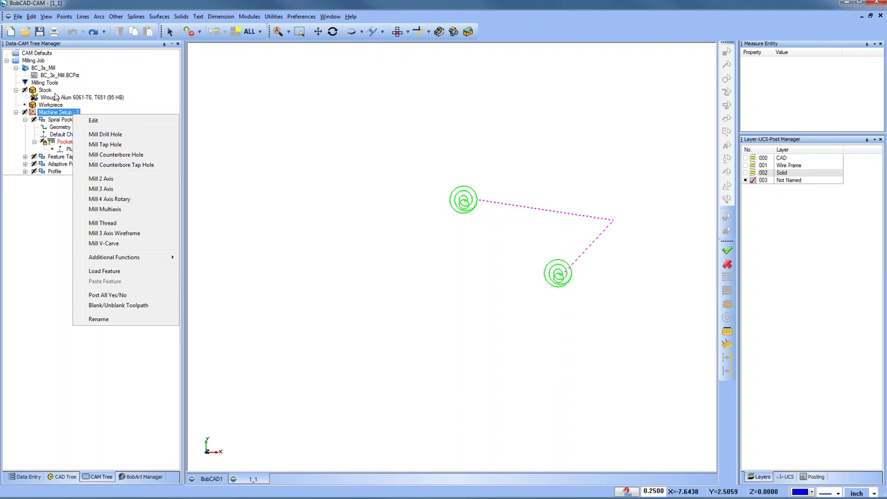
right_click(40, 61)
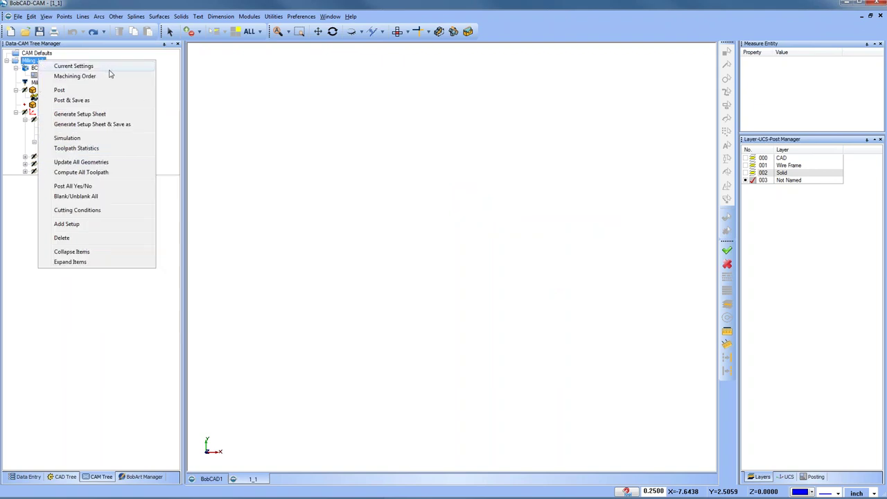
left_click(126, 176)
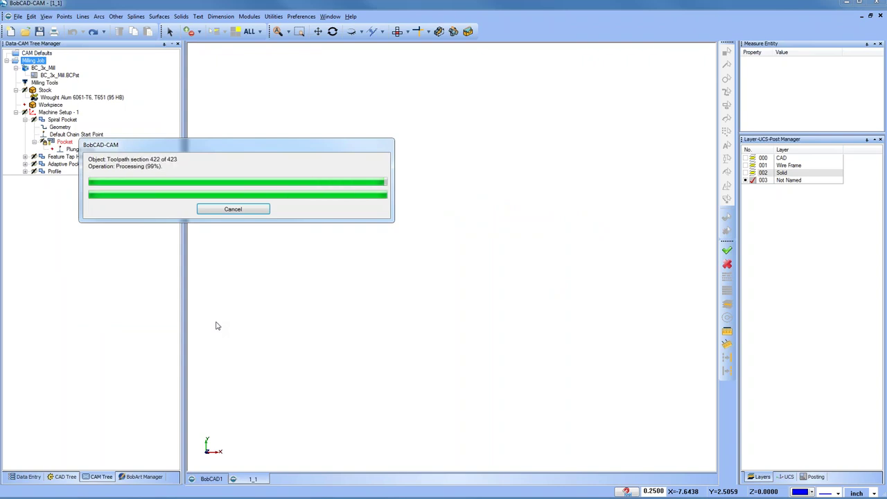
- Check the edited Spiral Pocket's Pocket operation after recomputing, looking at its toolpath and its marking in the CAM tree
left_click(65, 164)
left_click(64, 142)
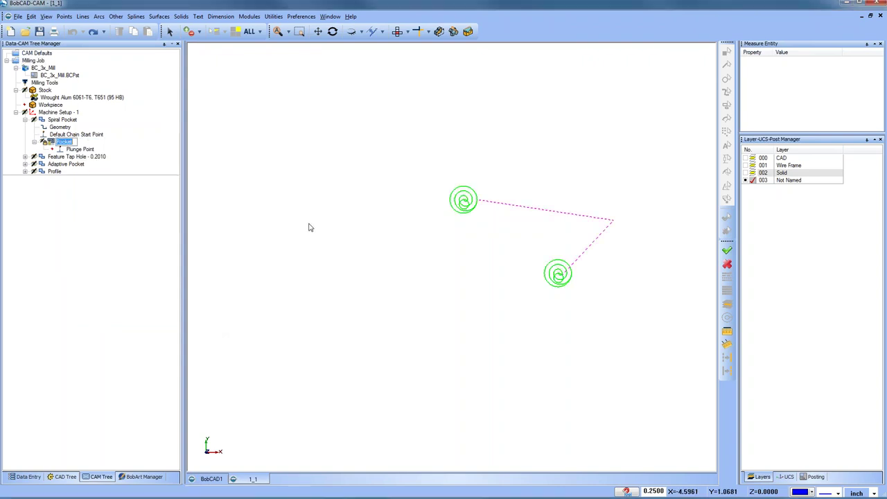
left_click(65, 157)
left_click(61, 142)
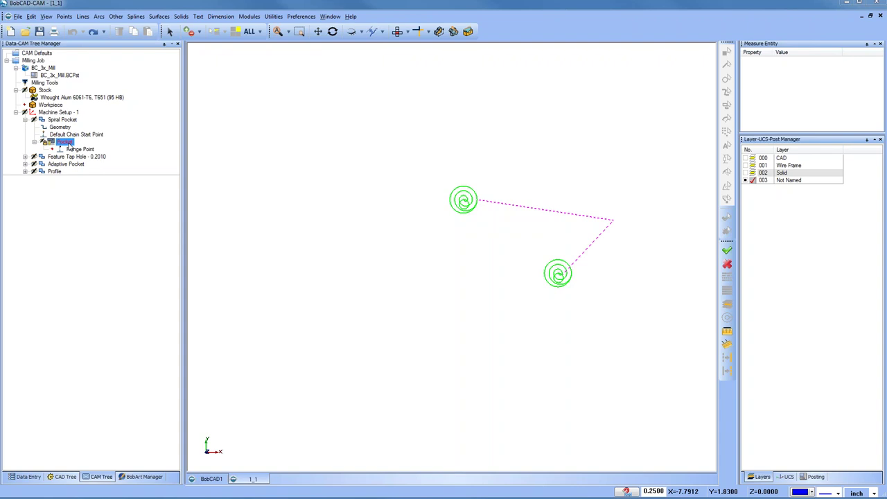
left_click(73, 157)
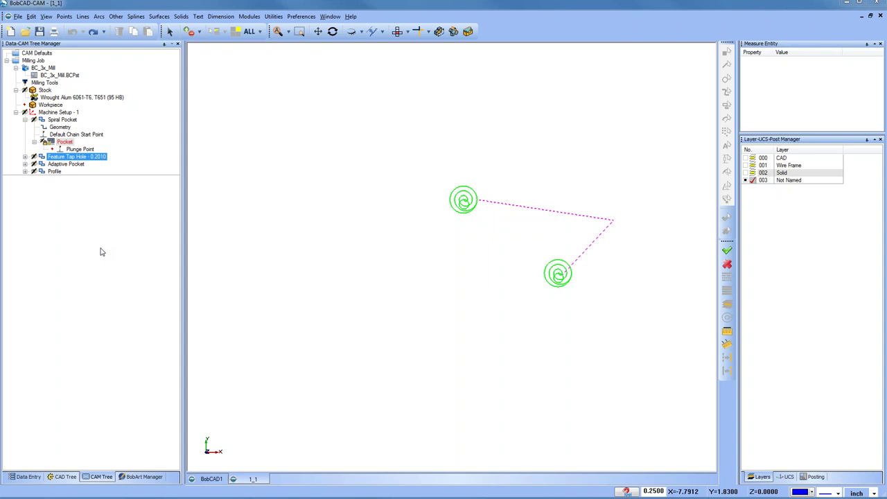
- Reopen Edit Toolpath on the Pocket operation, choose the Move command and window-select the Rapid-23 and Rapid-24 links between the pockets
left_click(63, 143)
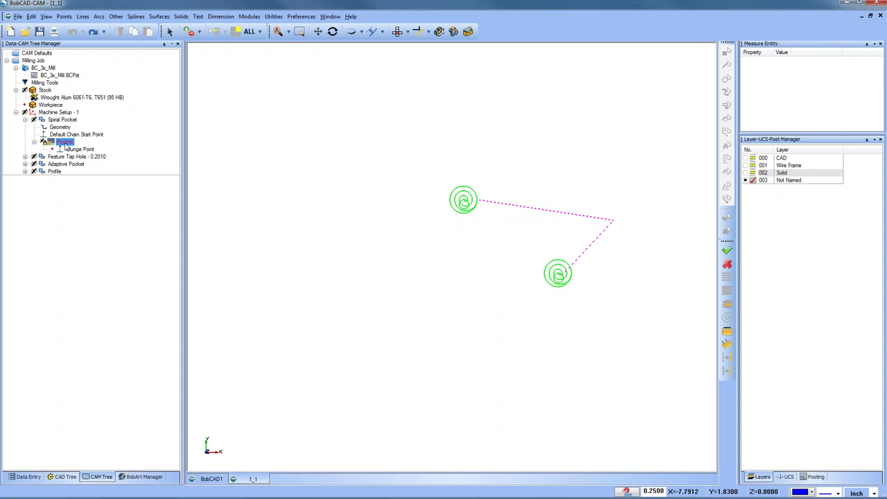
right_click(64, 144)
left_click(118, 198)
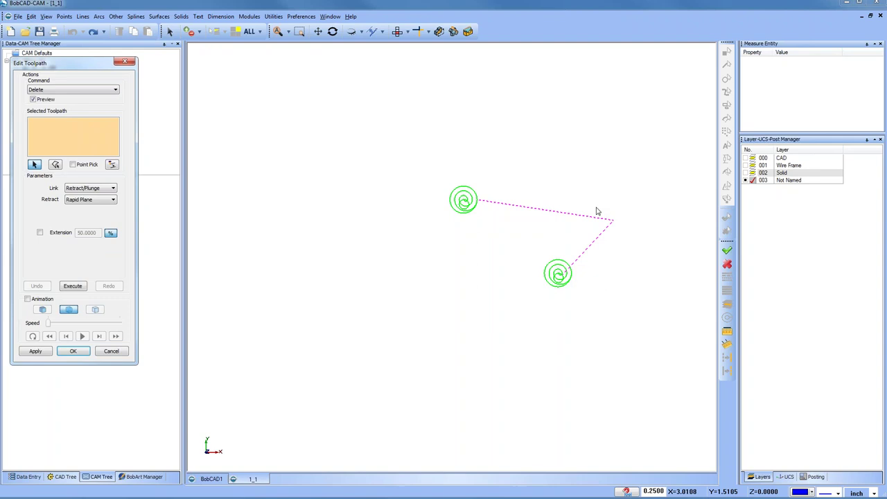
left_click(84, 91)
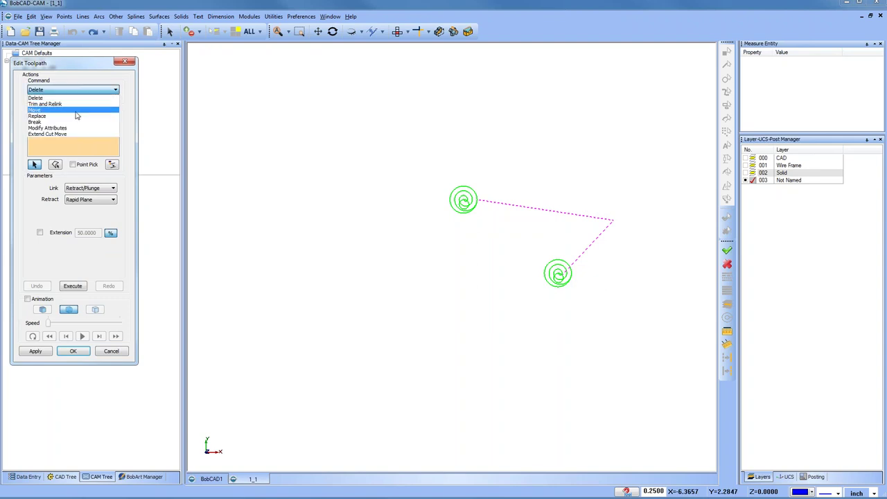
left_click(77, 111)
left_click_drag(585, 201, 621, 242)
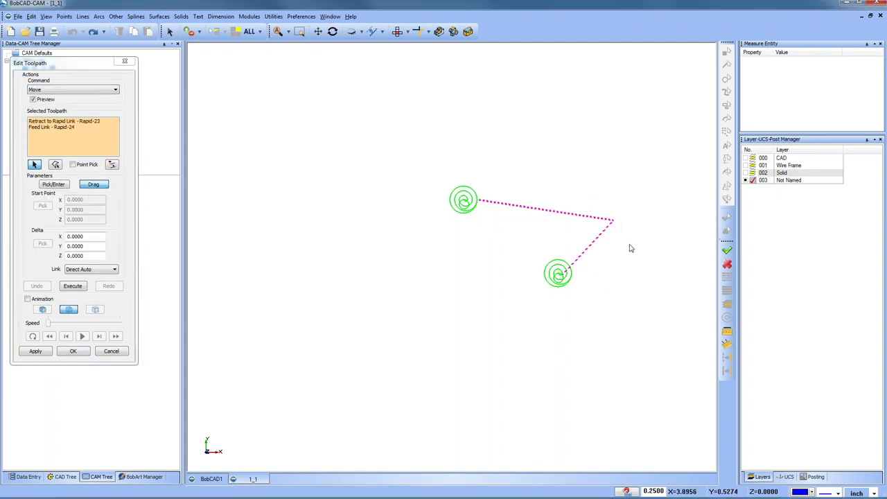
- Move the two selected rapid links in Drag mode by about X 1.2588, Y 1.4138, Z -1.2569, execute the move and accept the edit
left_click(94, 184)
left_click(478, 201)
left_click_drag(475, 225, 526, 152)
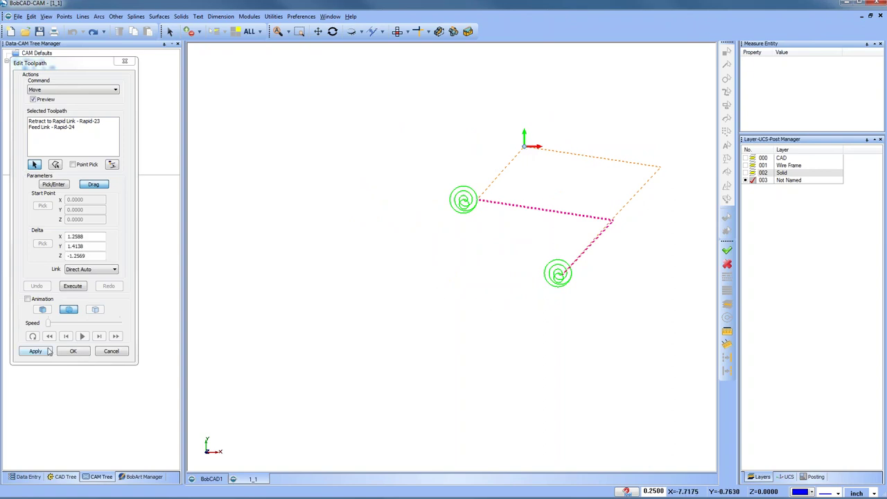
left_click(72, 287)
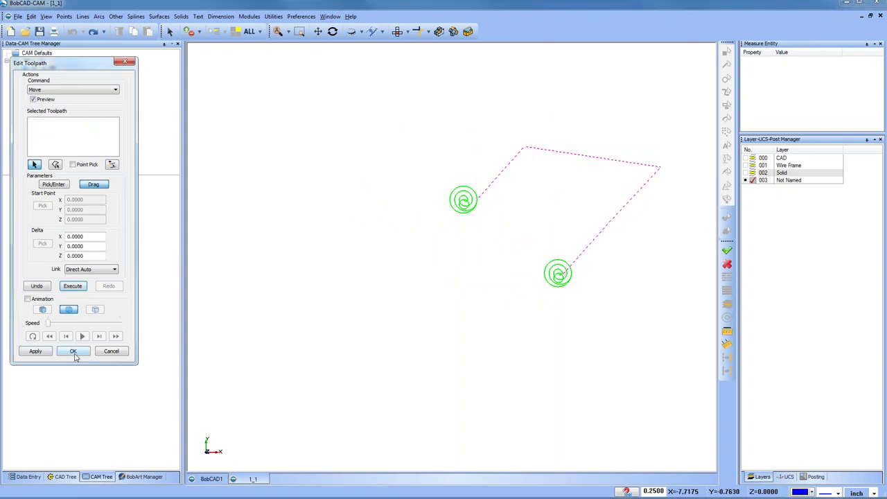
left_click(74, 352)
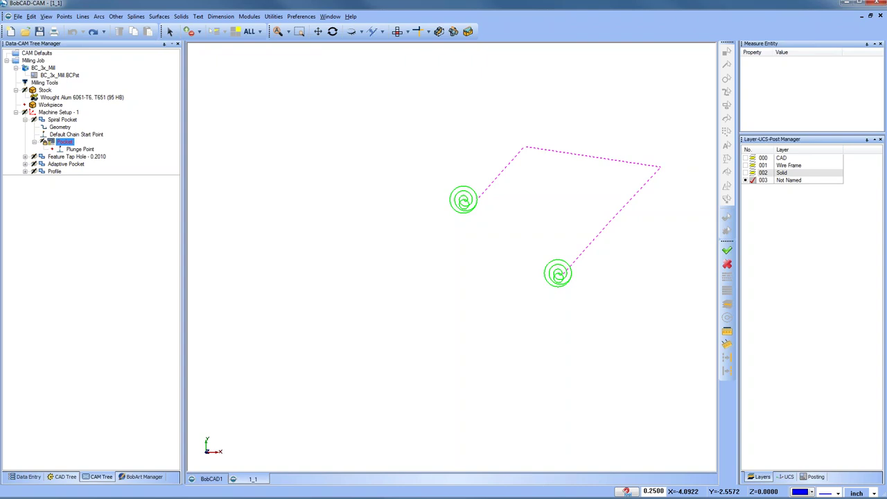
- Unlock the Spiral Pocket's Pocket operation and compute its toolpath
right_click(67, 149)
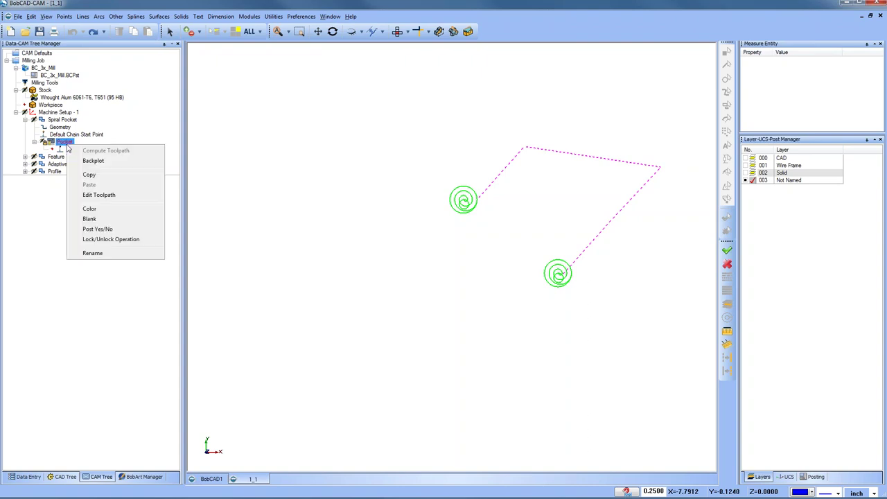
left_click(127, 240)
left_click(70, 151)
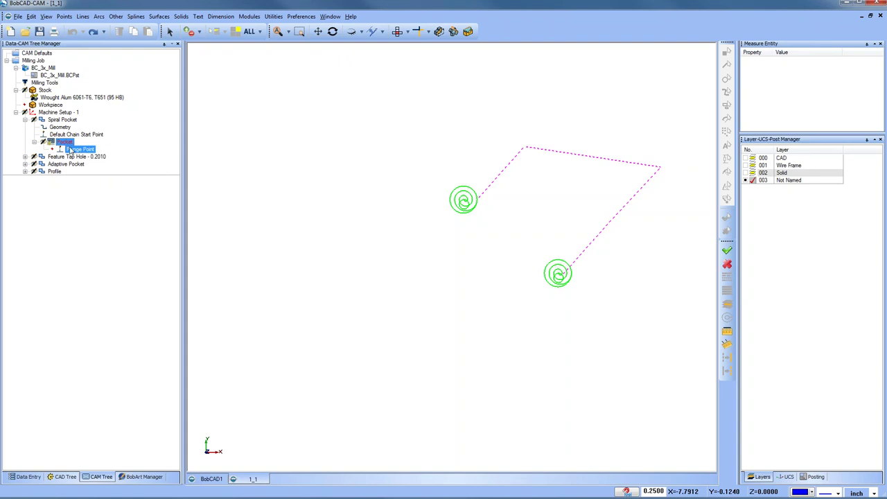
right_click(68, 144)
left_click(136, 152)
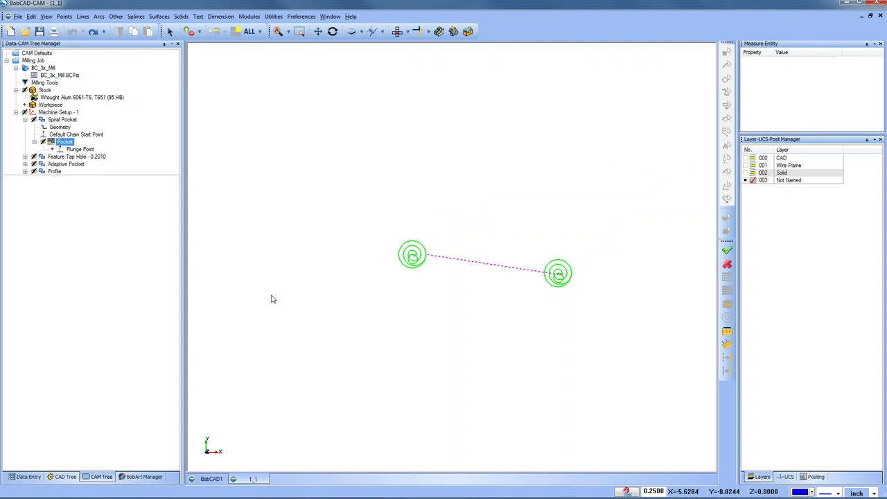
- Open Edit Toolpath on the Pocket operation, window-select the first pocket's helical entry moves in the Front view and choose the Move command
scroll(416, 258, "up", 5)
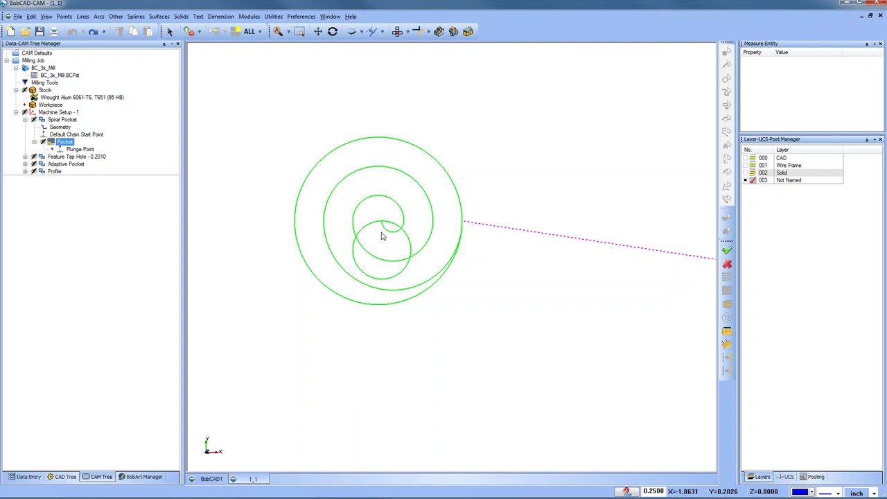
scroll(430, 230, "down", 3)
middle_click_drag(527, 273, 467, 272)
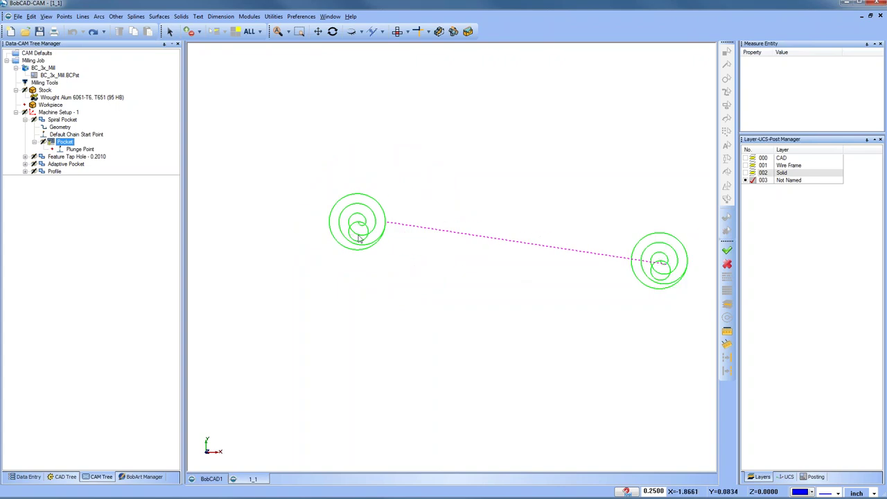
middle_click_drag(515, 333, 504, 271)
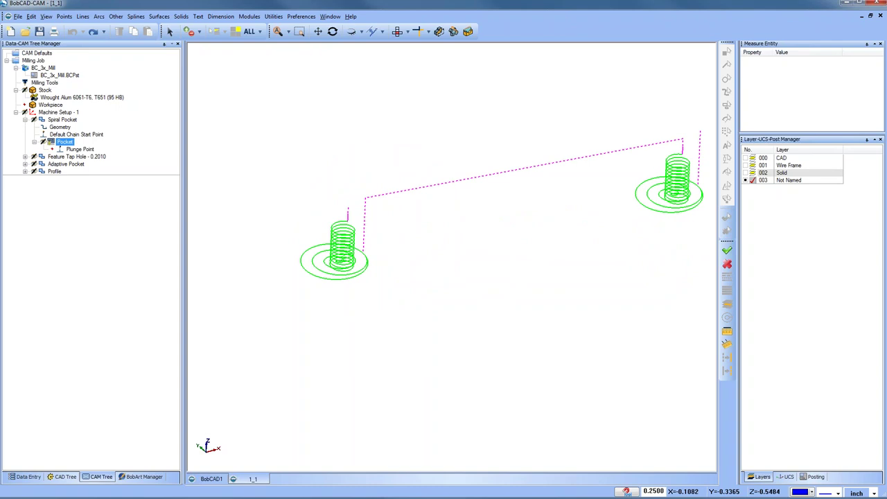
left_click(408, 31)
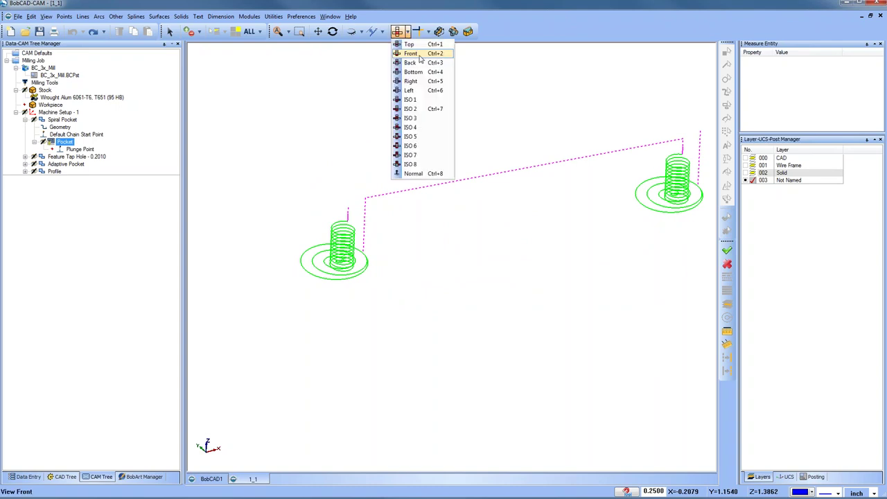
left_click(420, 59)
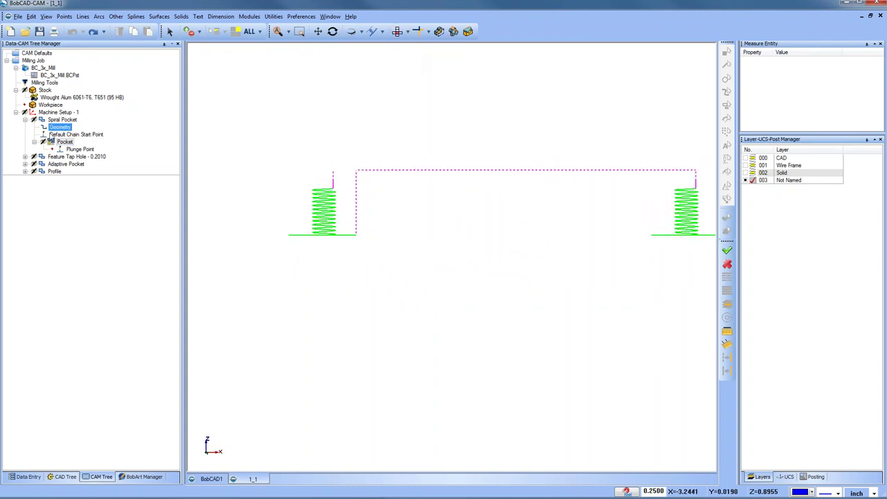
right_click(65, 144)
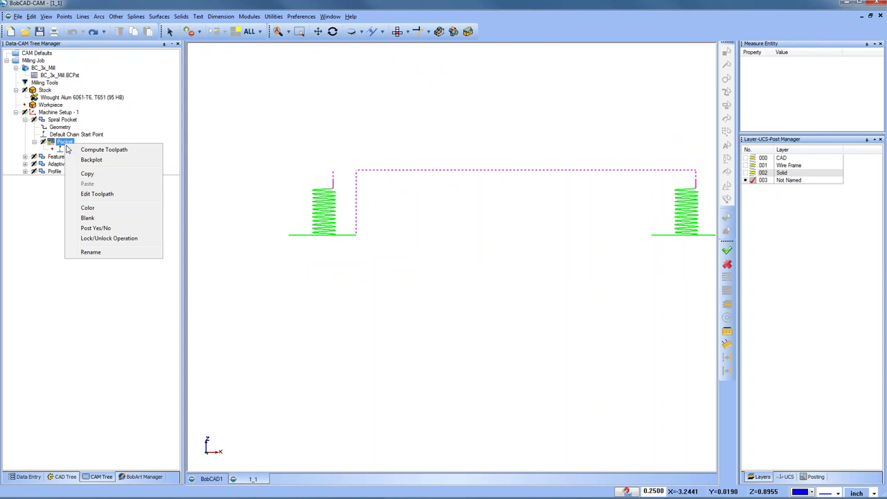
left_click(111, 195)
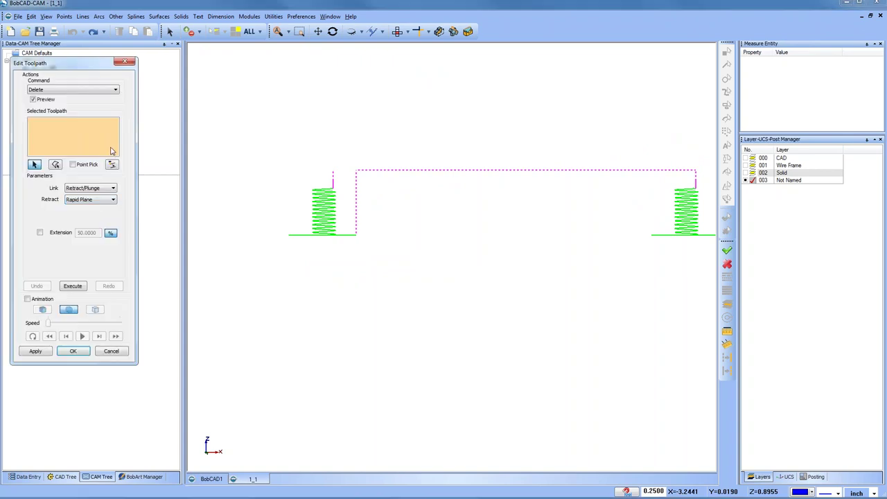
left_click_drag(326, 204, 343, 238)
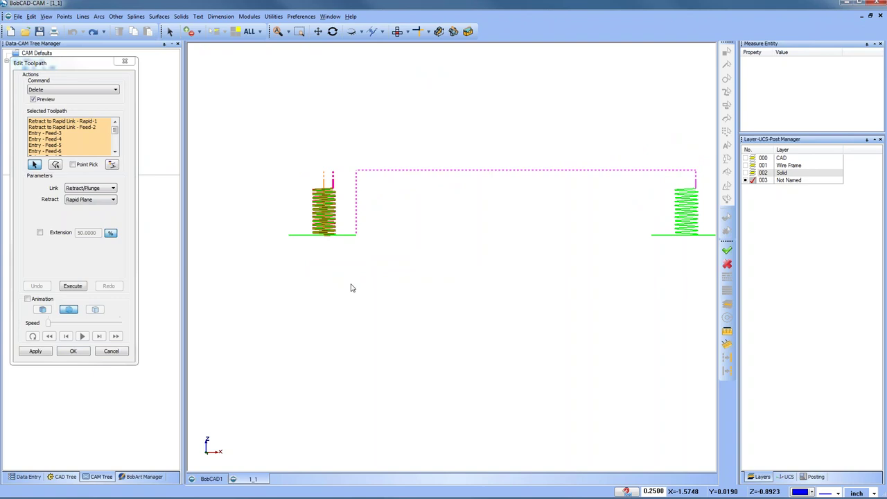
left_click(67, 90)
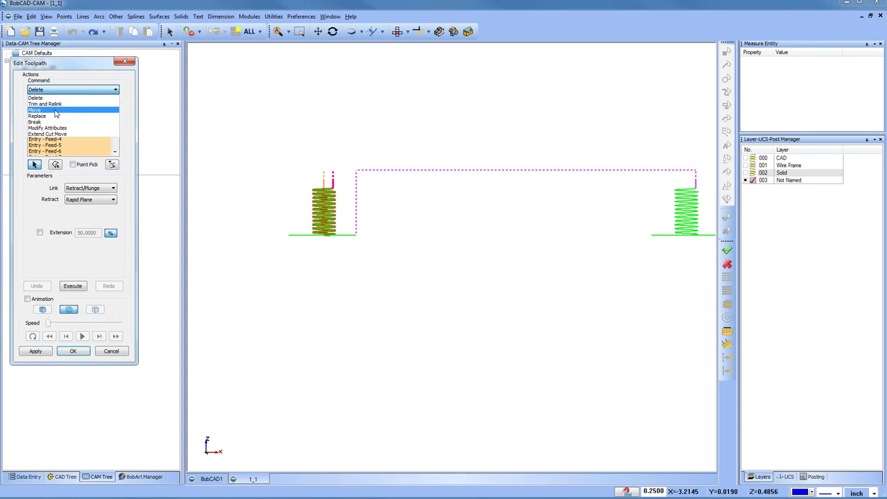
left_click(56, 112)
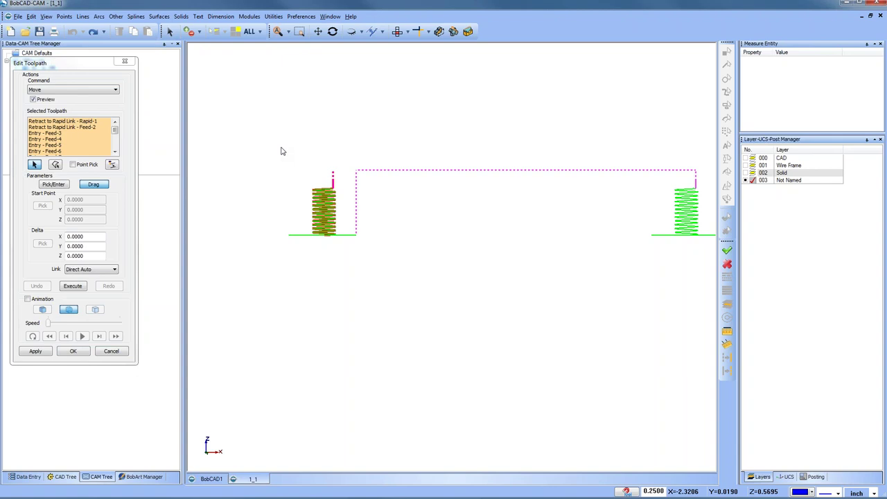
- Move the selected entry moves by a Y delta of 0.125 with the Direct Auto link, execute it and accept the edit
key("F5")
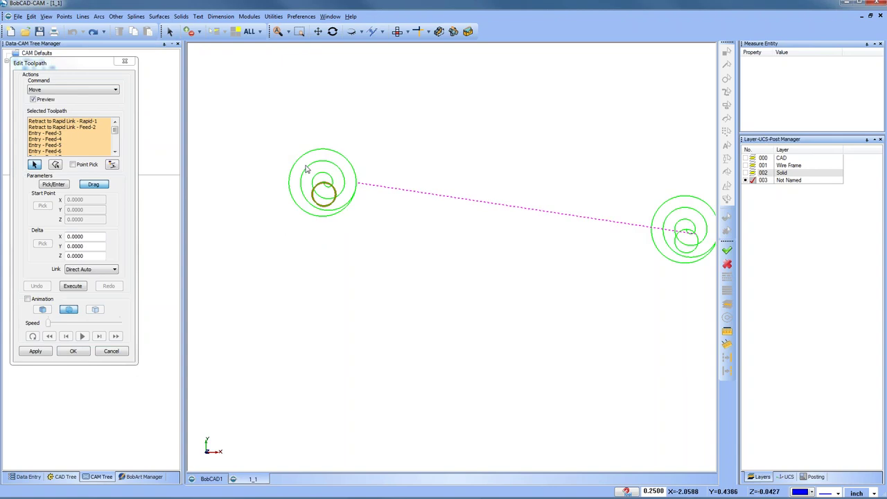
left_click(95, 185)
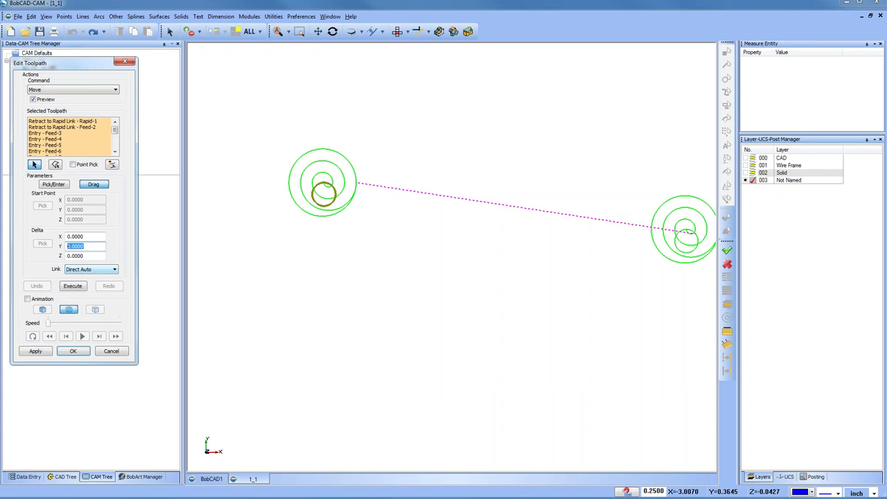
type(".125")
left_click(72, 286)
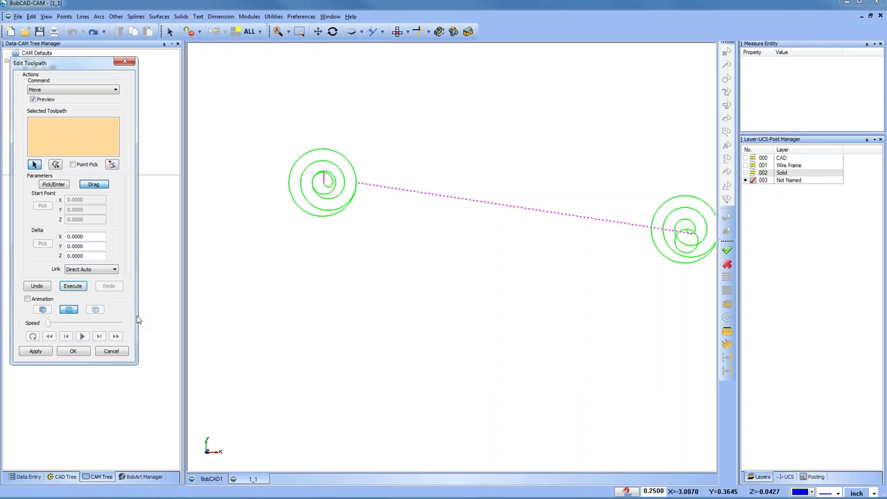
left_click(74, 351)
- Compute all toolpaths of the Spiral Pocket feature and check the edited Pocket operation's toolpath around the shifted helix
scroll(335, 145, "up", 3)
middle_click_drag(392, 236, 407, 163)
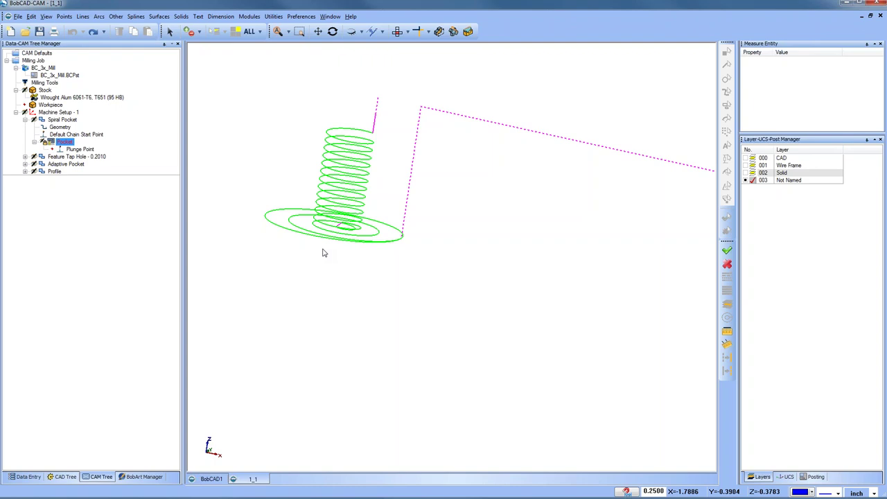
left_click(33, 62)
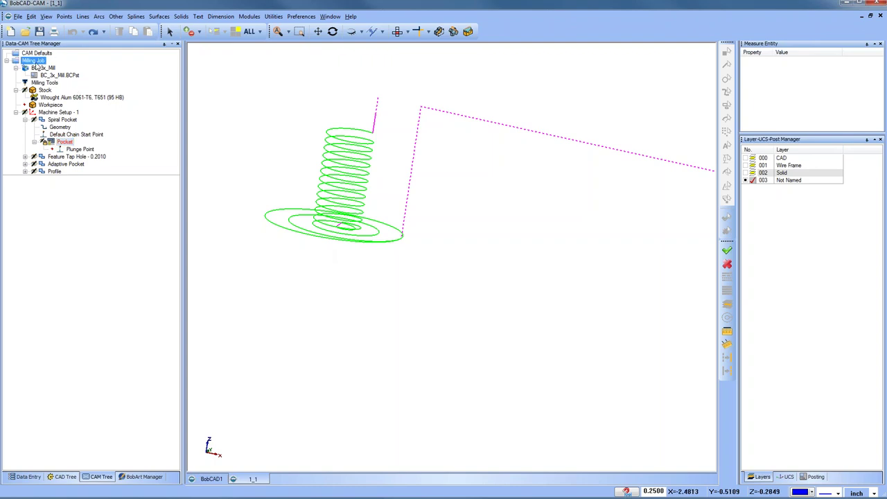
right_click(62, 120)
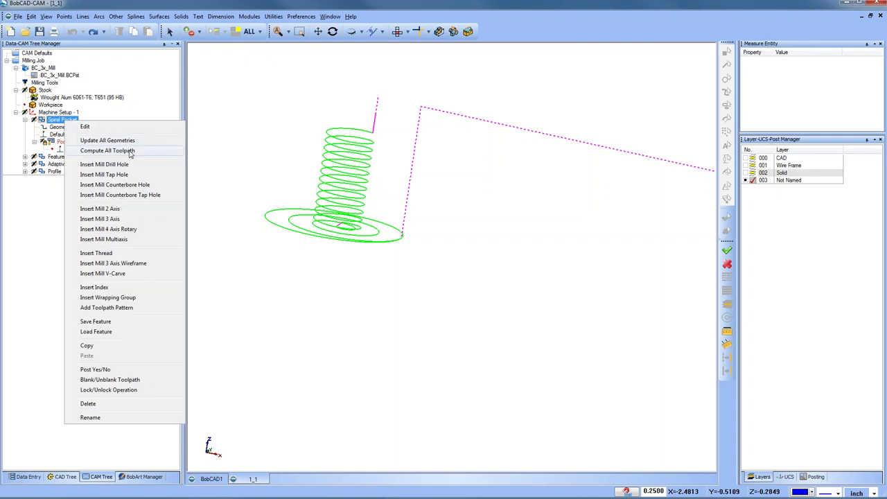
left_click(130, 153)
left_click(64, 142)
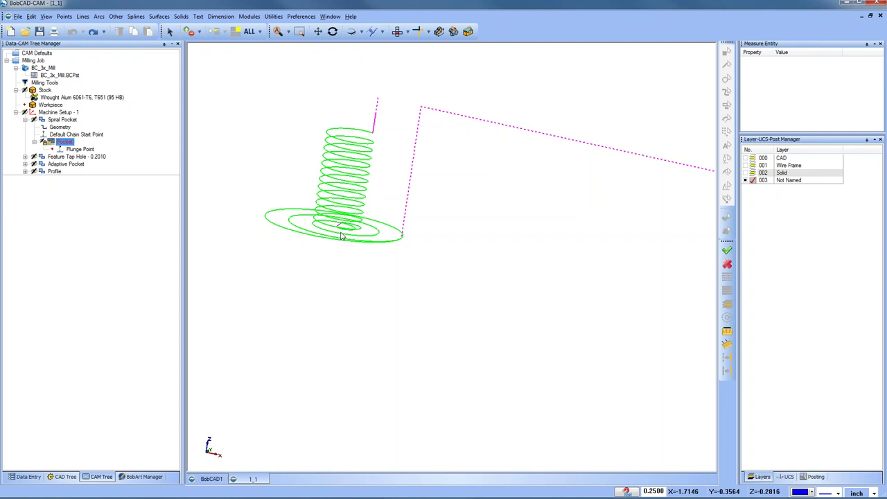
- Lock the operations of the Feature Tap Hole - 0.2010 feature
left_click(78, 158)
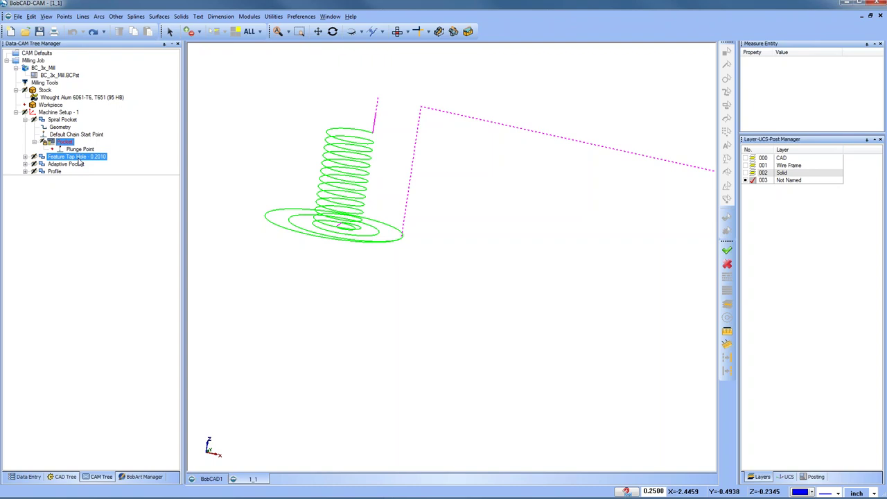
right_click(80, 162)
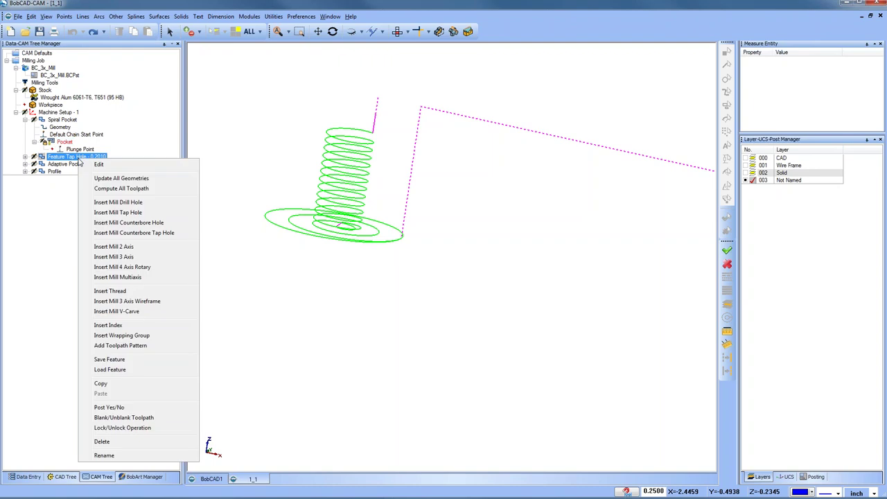
left_click(147, 428)
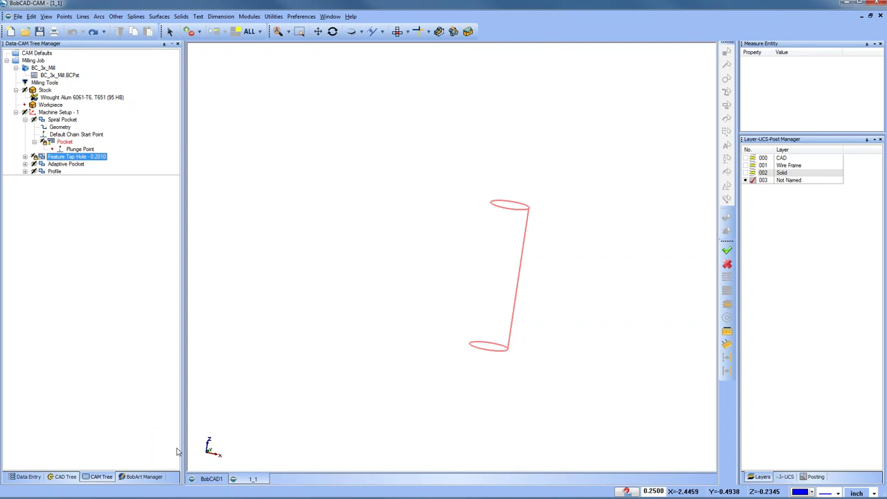
- Reopen Edit Toolpath on the Pocket operation and select the Feed-16 link between the helix bottom and the spiral
left_click(397, 31)
left_click(65, 141)
middle_click_drag(476, 307, 494, 213)
scroll(323, 316, "up", 5)
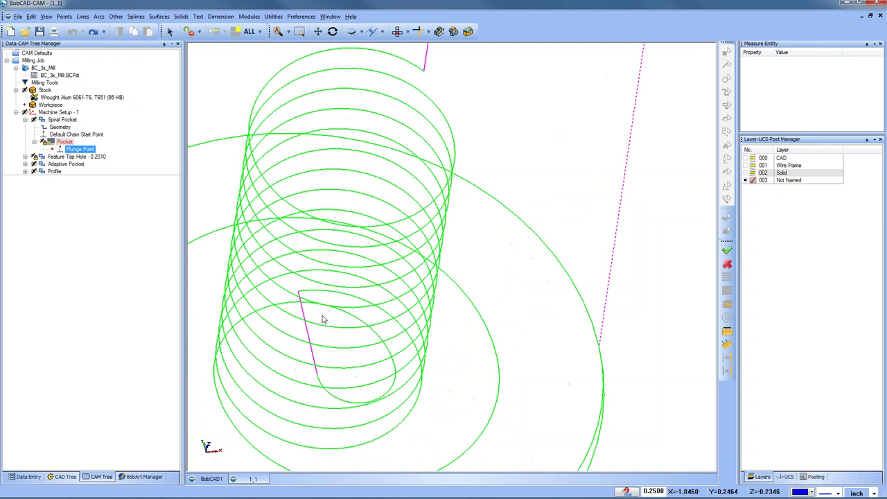
left_click(64, 134)
left_click(64, 142)
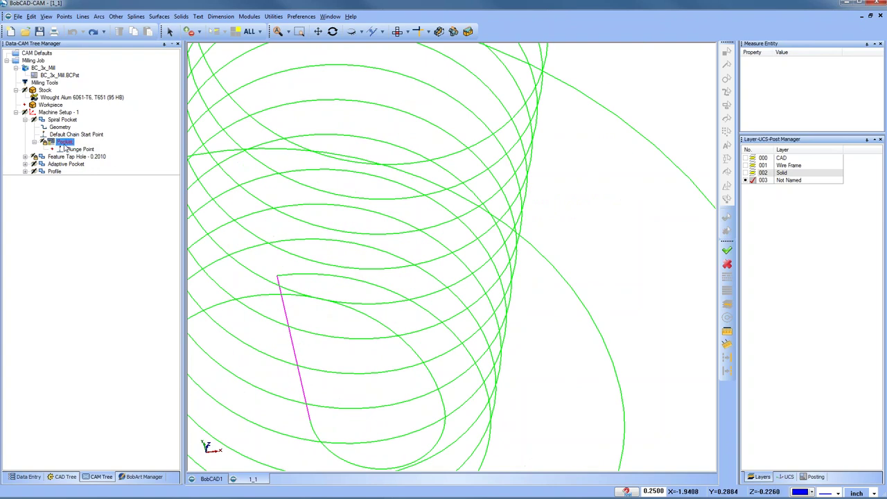
right_click(65, 147)
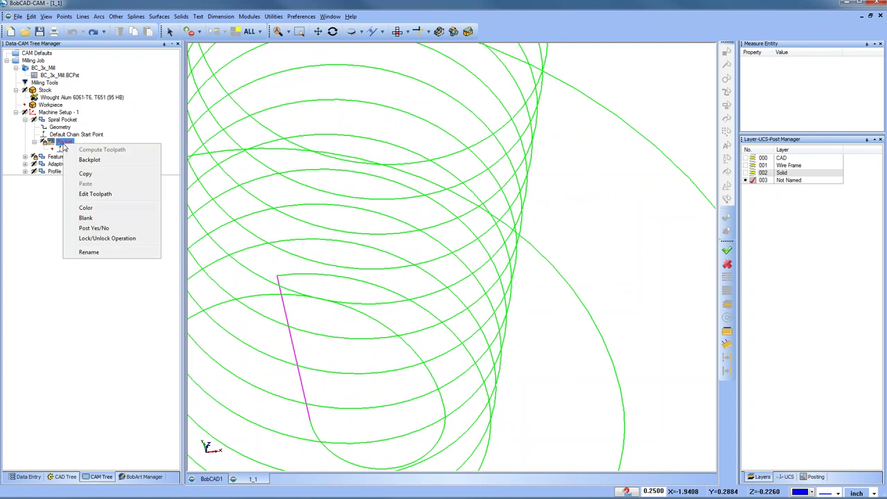
left_click(112, 195)
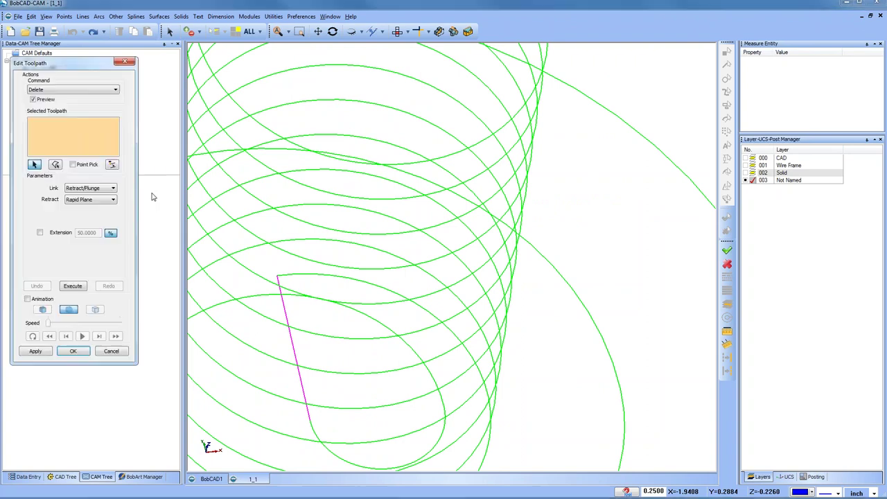
left_click(290, 332)
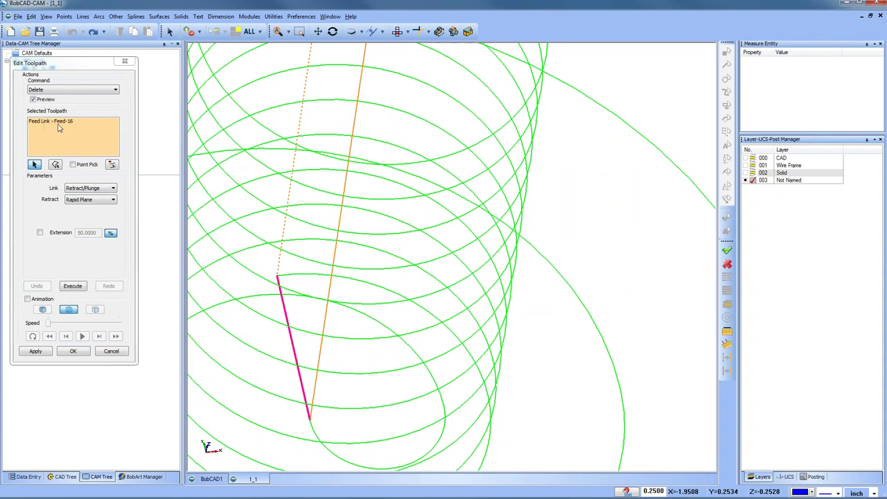
- Choose the Modify Attributes command and highlight the Feed-16 link in the selection for editing
scroll(349, 242, "down", 5)
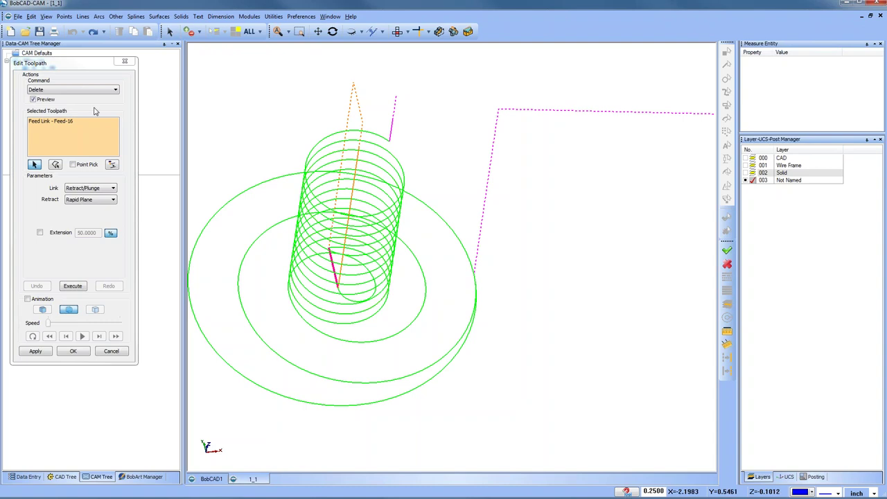
left_click(79, 90)
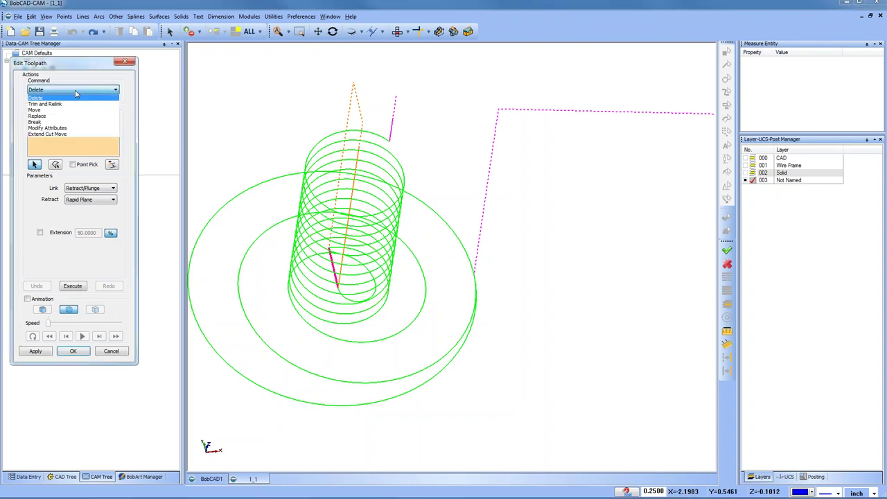
left_click(78, 128)
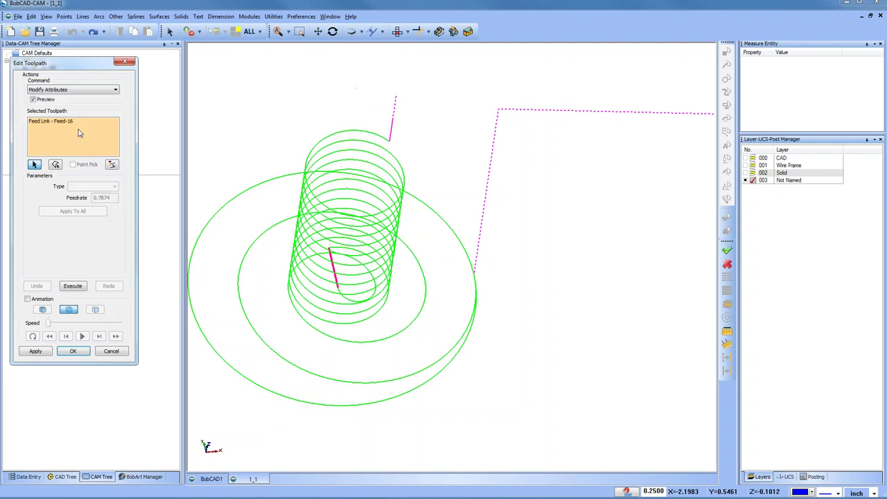
left_click(67, 125)
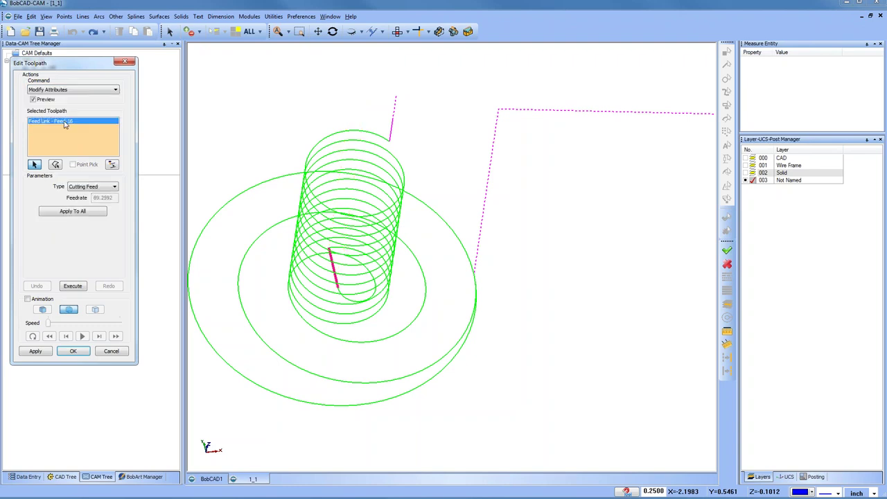
- Try the Plunge Feed and Rapid types on the Feed-16 link, finishing with its type set to User Defined
left_click(99, 188)
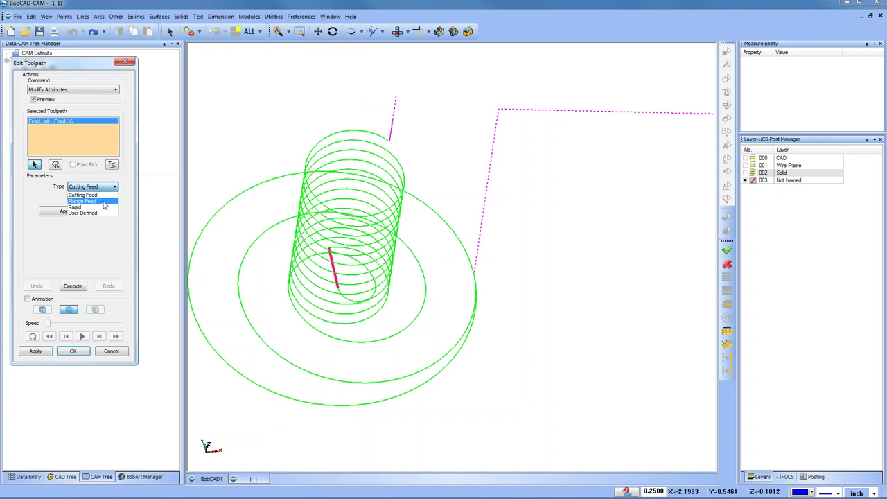
left_click(103, 201)
left_click(101, 189)
left_click(99, 208)
left_click(99, 188)
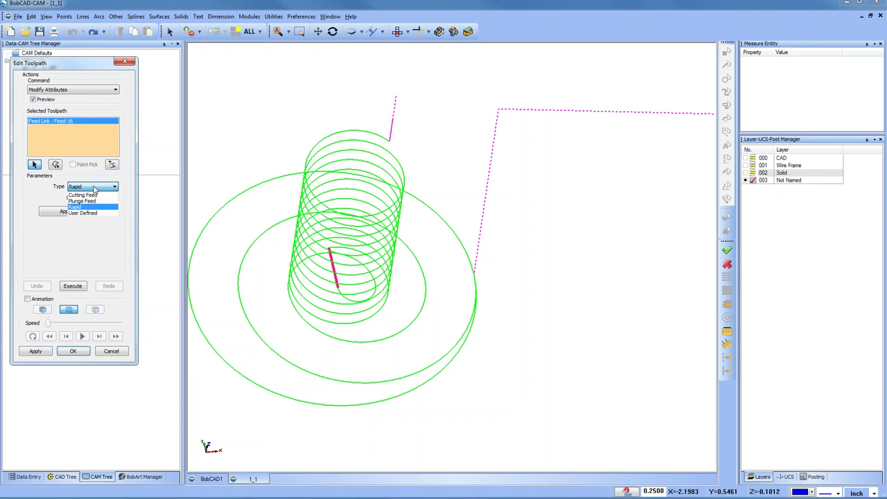
left_click(97, 213)
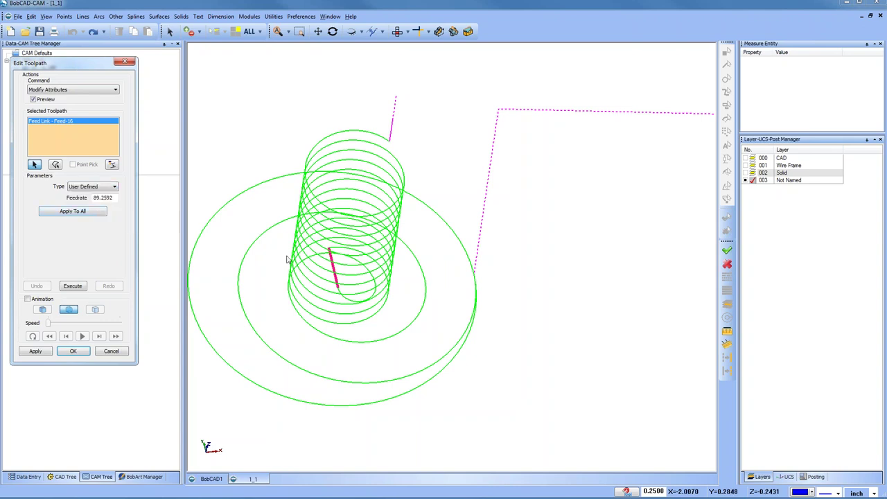
- Try a user-defined feedrate of 5 on the Feed-16 link, apply it to all, and cancel the toolpath edit
scroll(339, 276, "up", 5)
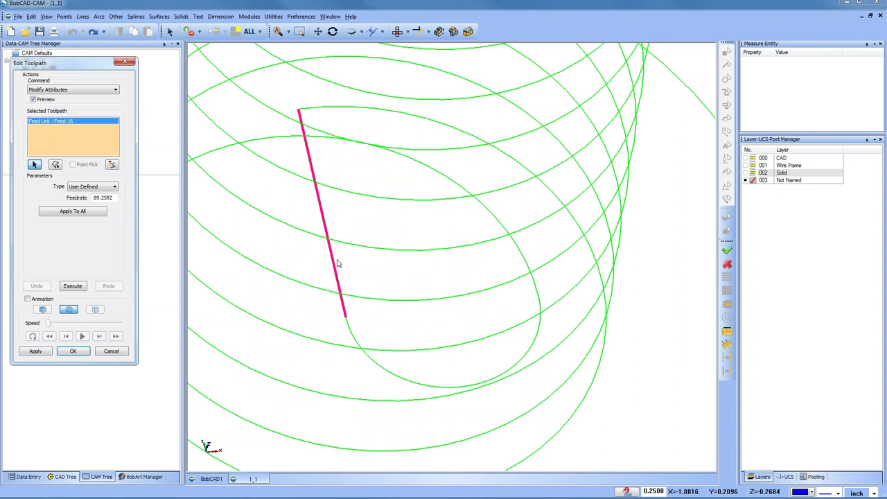
double_click(111, 197)
type("5")
left_click(80, 214)
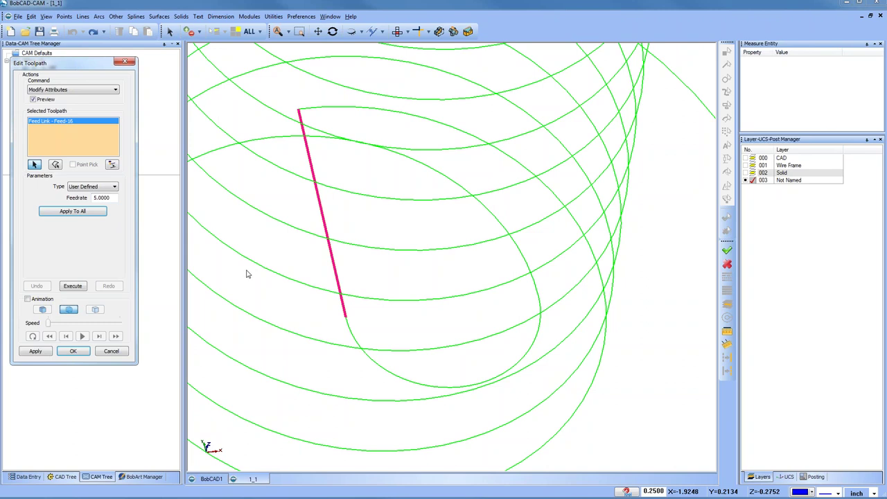
left_click(112, 352)
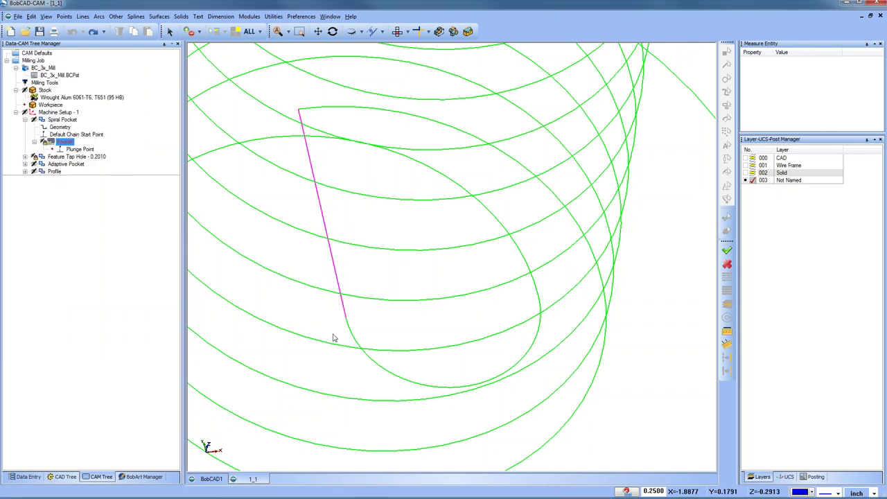
- Unlock the Pocket operation of the Spiral Pocket feature and recompute its toolpath
scroll(332, 337, "down", 5)
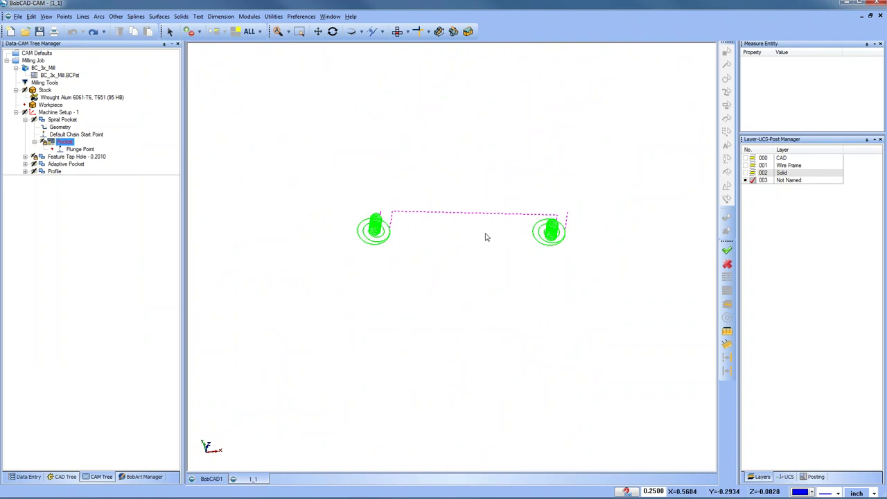
left_click(399, 32)
scroll(463, 257, "up", 5)
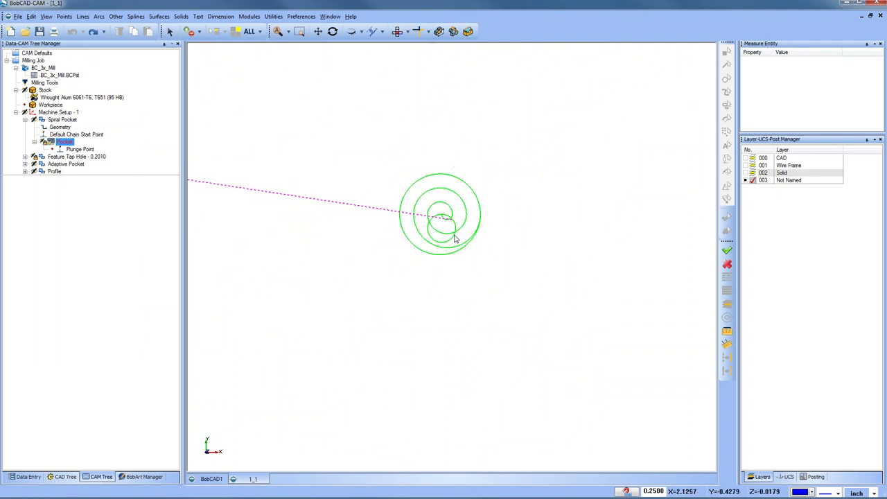
left_click(75, 164)
left_click(77, 156)
middle_click_drag(446, 316, 444, 239)
left_click(64, 141)
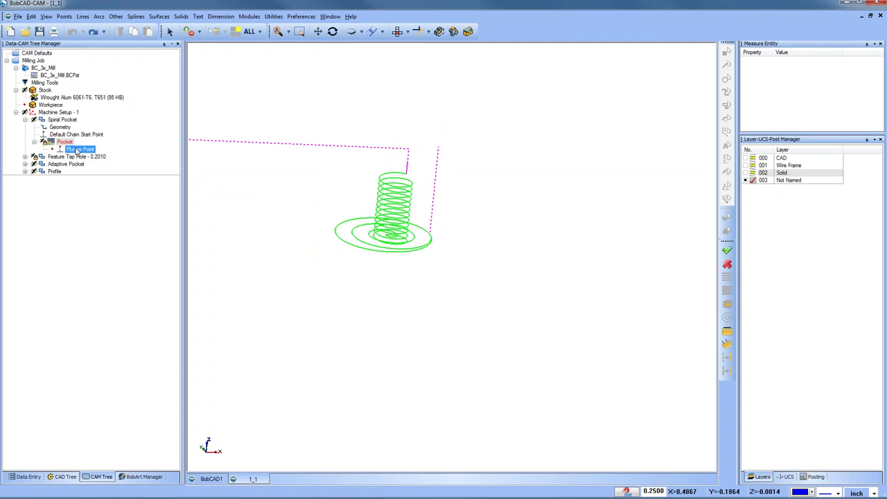
right_click(66, 142)
left_click(65, 142)
right_click(65, 141)
left_click(124, 157)
- Reopen Edit Toolpath on the recomputed Pocket operation and select the Entry - Feed-38 move at the helix bottom
scroll(338, 227, "down", 2)
scroll(338, 227, "down", 2)
scroll(408, 236, "up", 4)
middle_click_drag(409, 236, 414, 208)
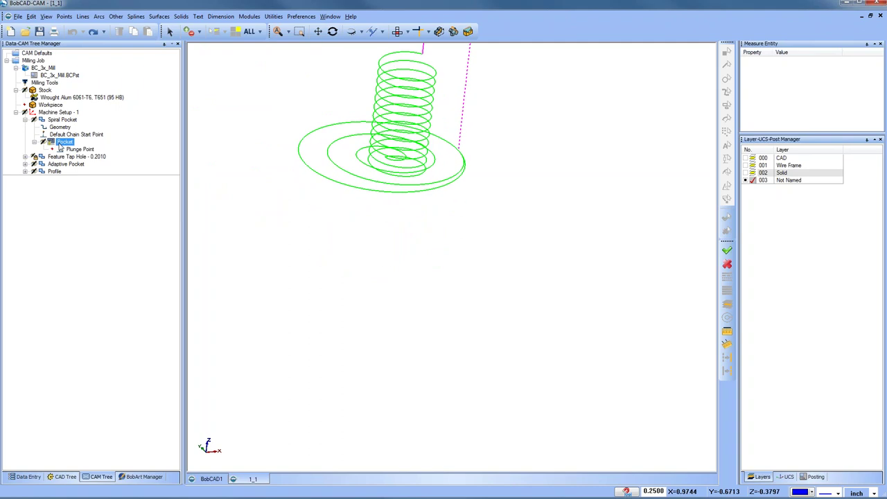
right_click(61, 147)
left_click(110, 198)
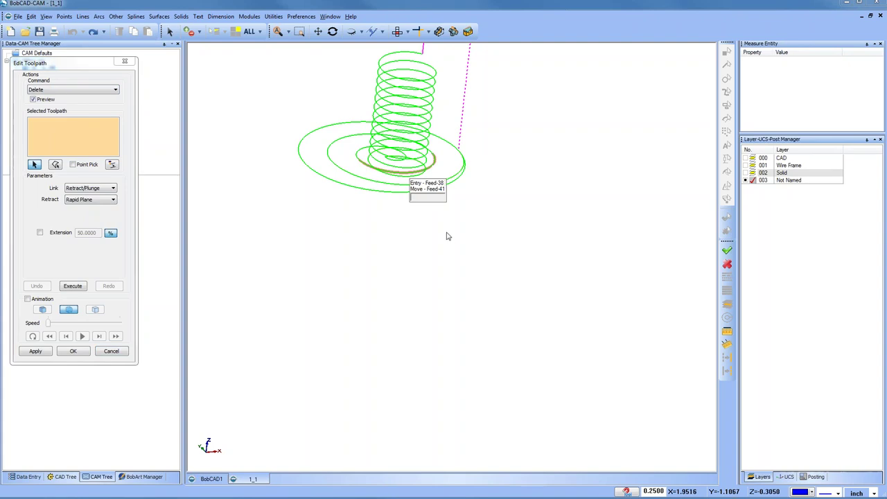
left_click(430, 184)
mouse_move(433, 188)
middle_mouse_down()
mouse_move(467, 238)
mouse_move(443, 195)
middle_mouse_up()
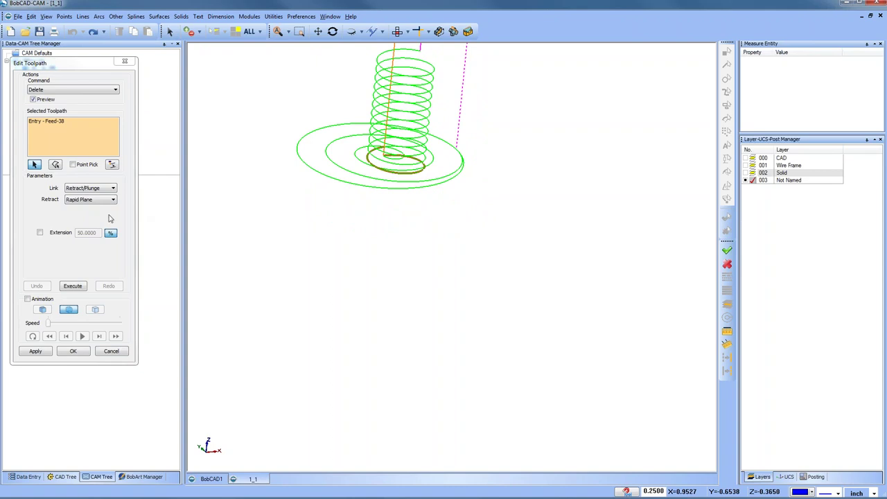
left_click(111, 165)
left_click(120, 236)
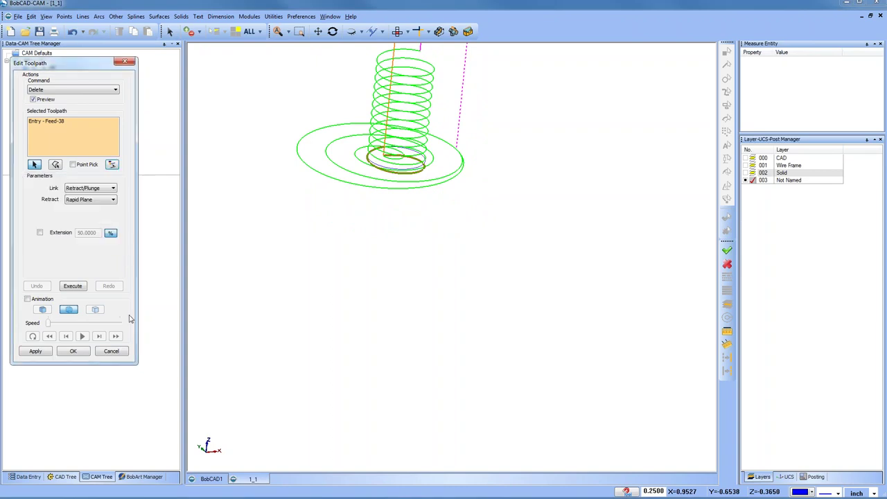
- Cancel the open toolpath edit and measure the small blue circle beneath the spiral pocket's toolpath
left_click(119, 351)
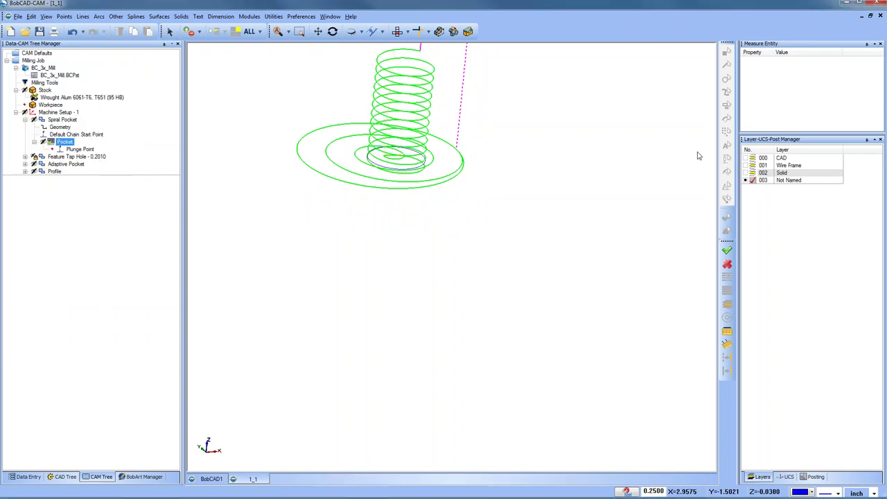
scroll(567, 167, "down", 2)
left_click(58, 112)
left_click(73, 134)
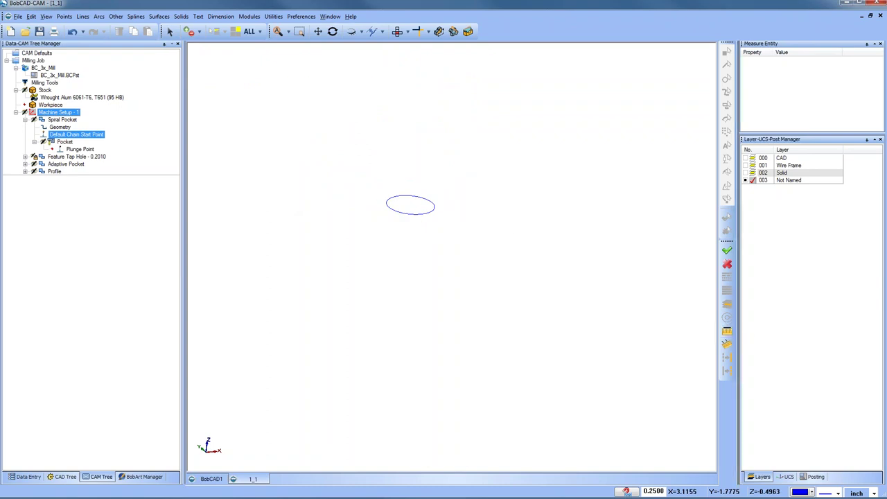
left_click(727, 331)
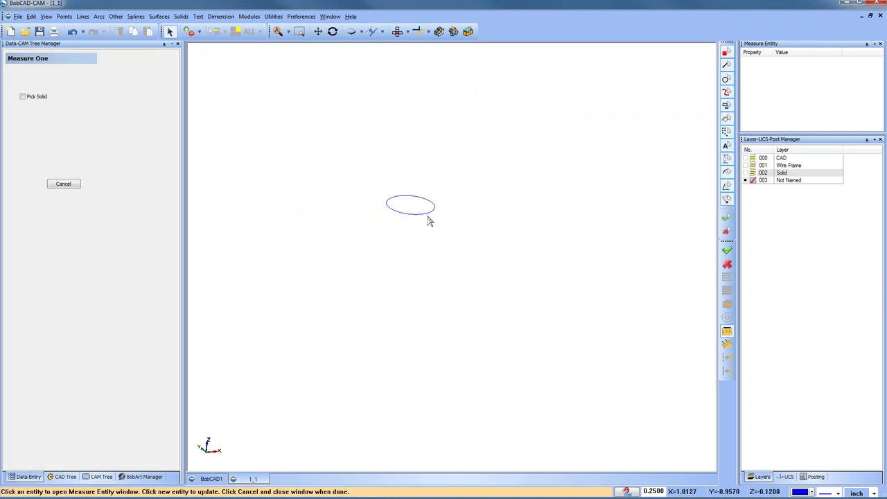
left_click(427, 216)
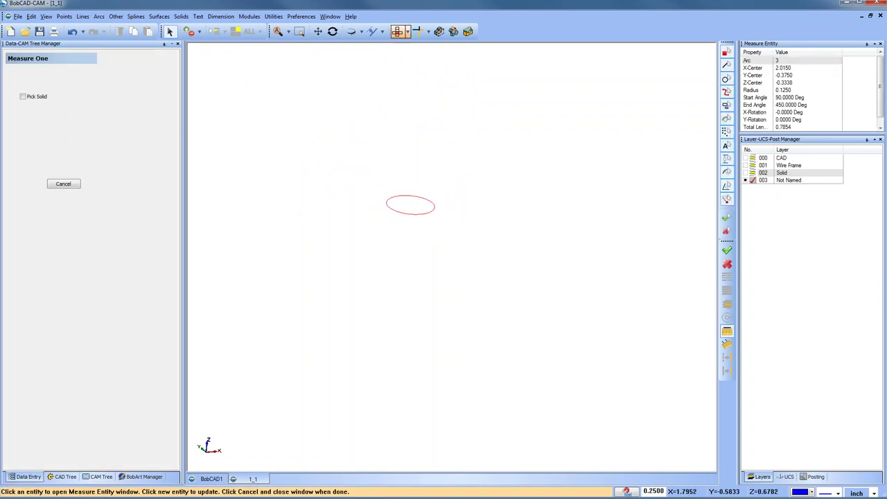
- In the top view, place a point on the small circle at 50 percent along its length
left_click(398, 35)
left_click(64, 16)
left_click(98, 93)
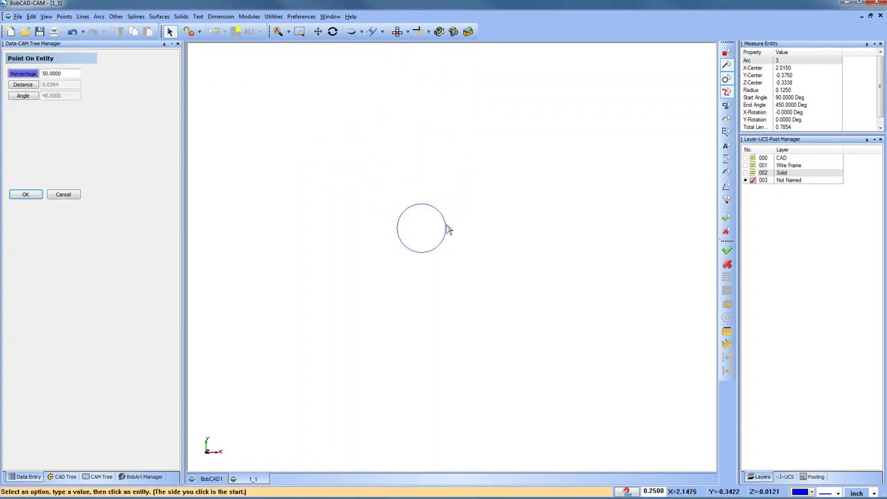
left_click(446, 231)
right_click(434, 153)
left_click(454, 165)
left_click(101, 476)
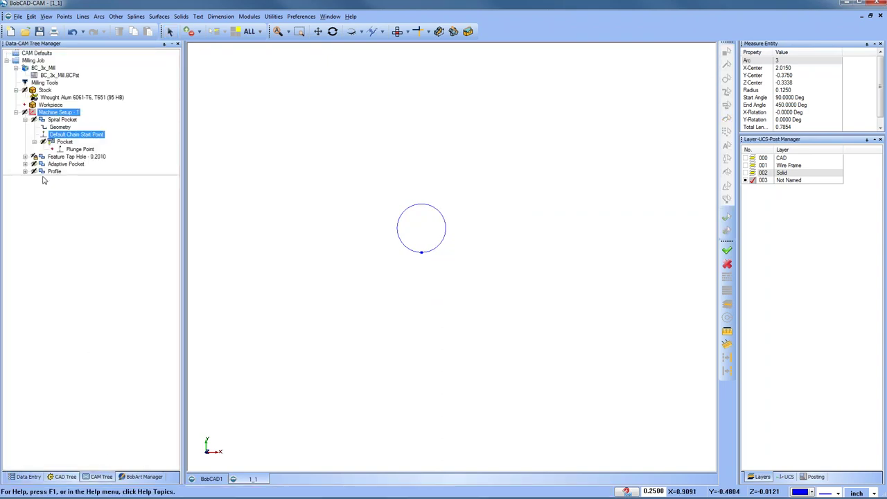
right_click(62, 142)
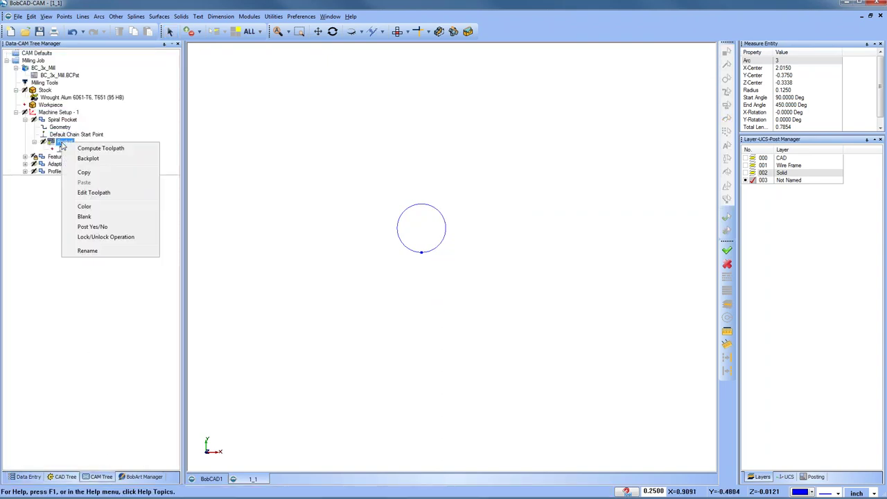
left_click(106, 193)
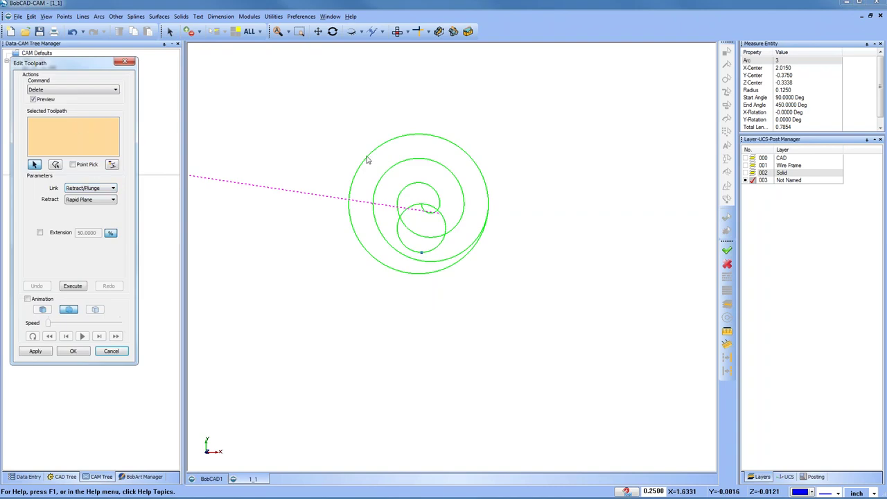
left_click_drag(317, 99, 514, 322)
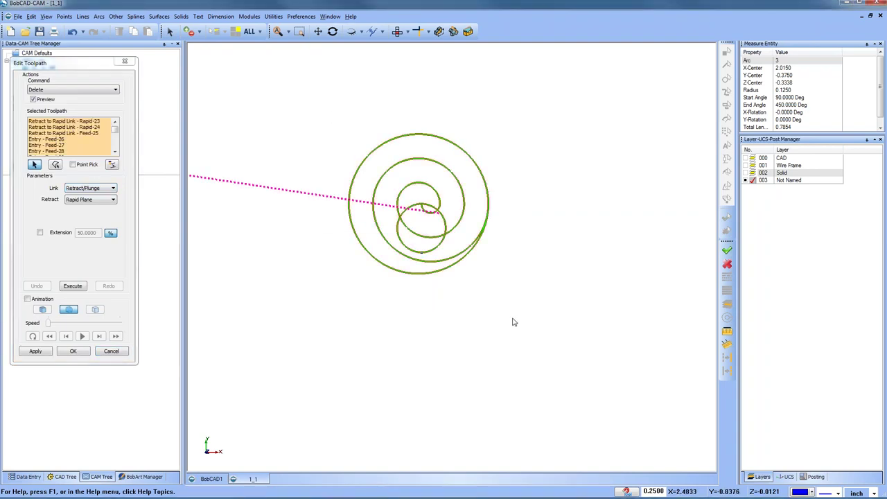
left_click(79, 90)
left_click(79, 111)
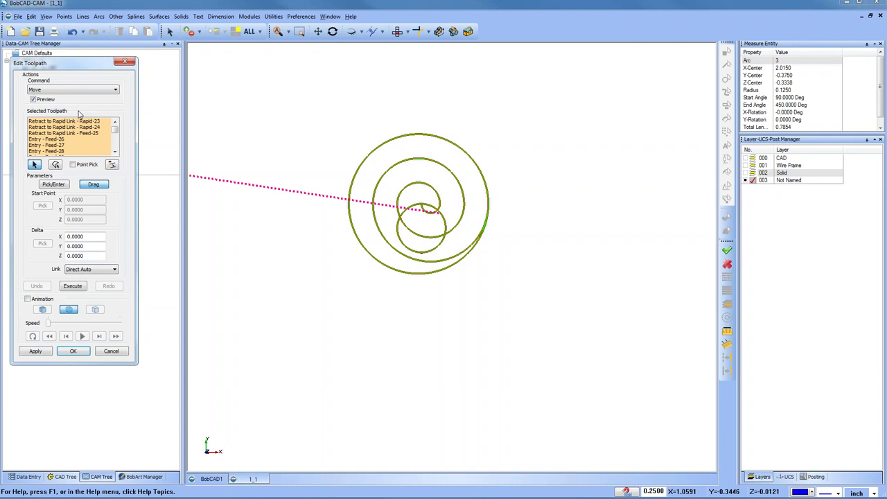
left_click(119, 351)
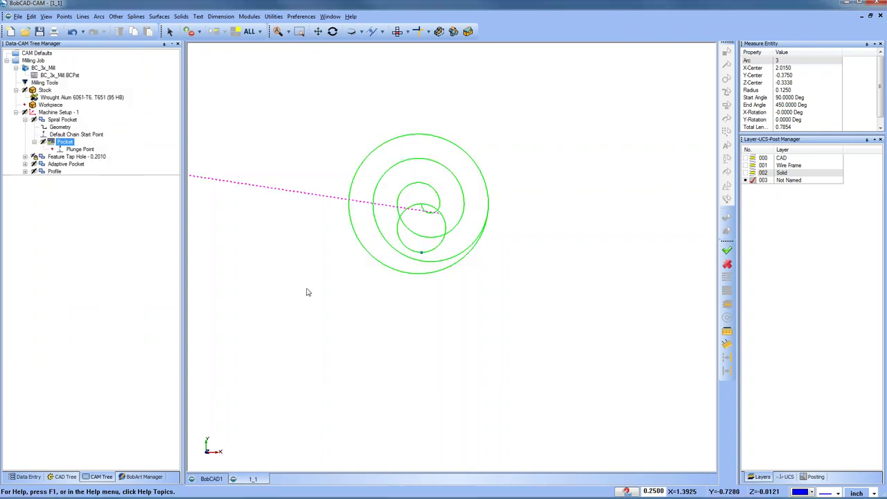
- Hide the pocket toolpath and add an arc-center point to the small circle
left_click(50, 113)
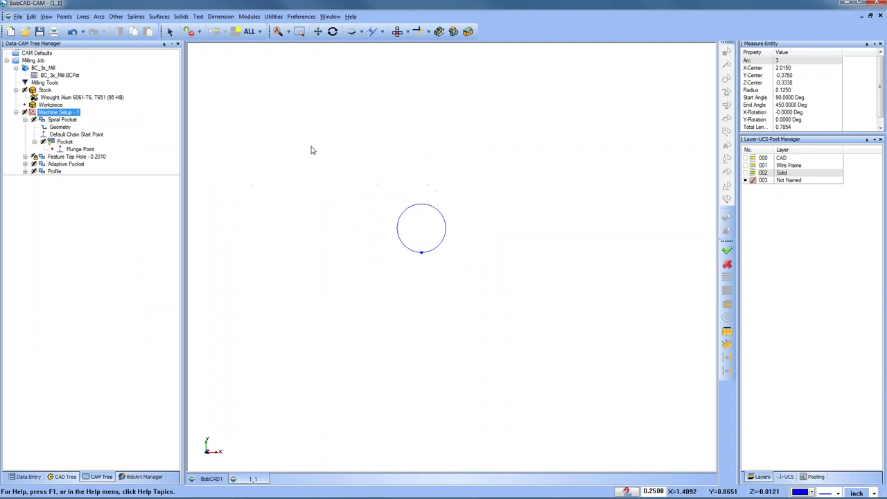
left_click(64, 16)
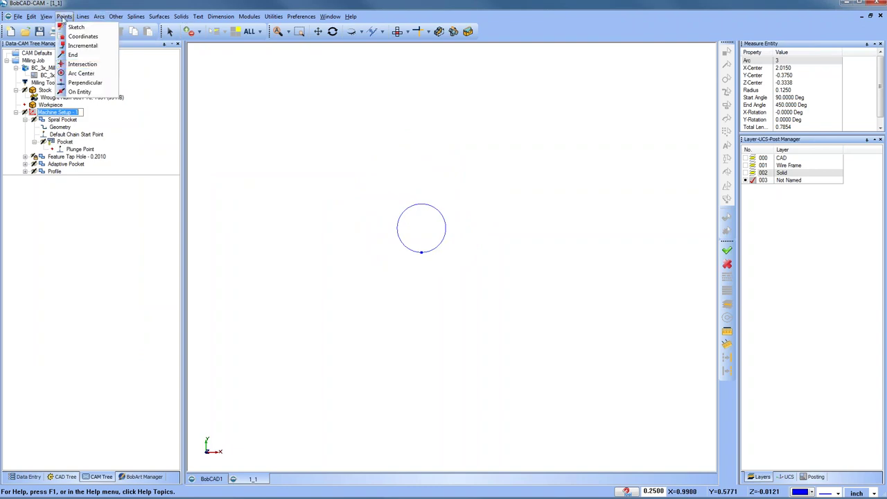
left_click(81, 73)
left_click(398, 237)
right_click(477, 267)
left_click(510, 235)
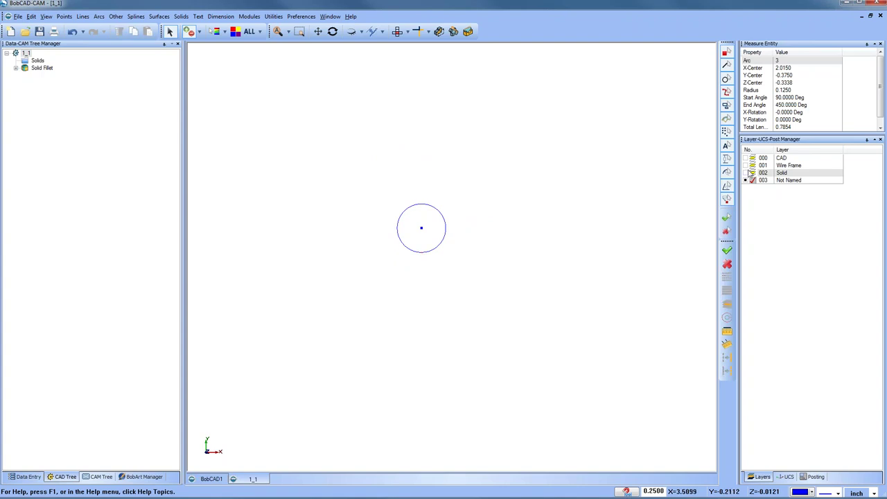
- Add a point at the center of the large concentric circles, showing the Wire Frame layer only for picking them
left_click(749, 158)
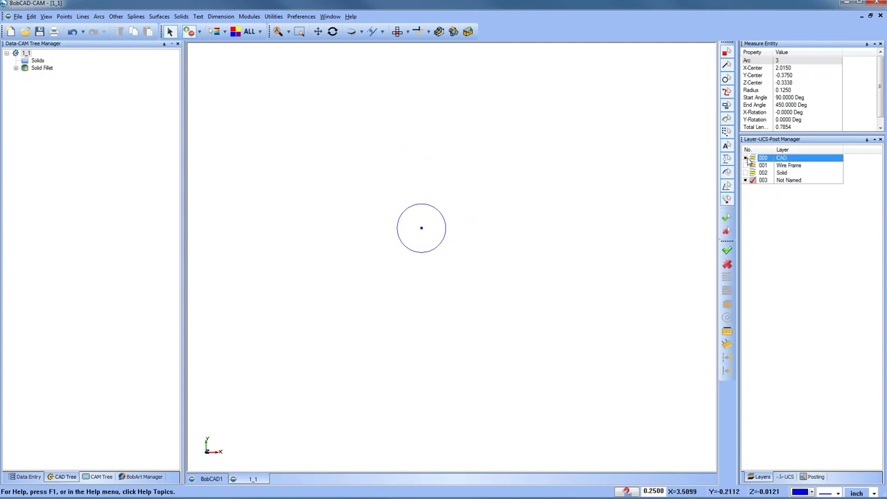
left_click(747, 165)
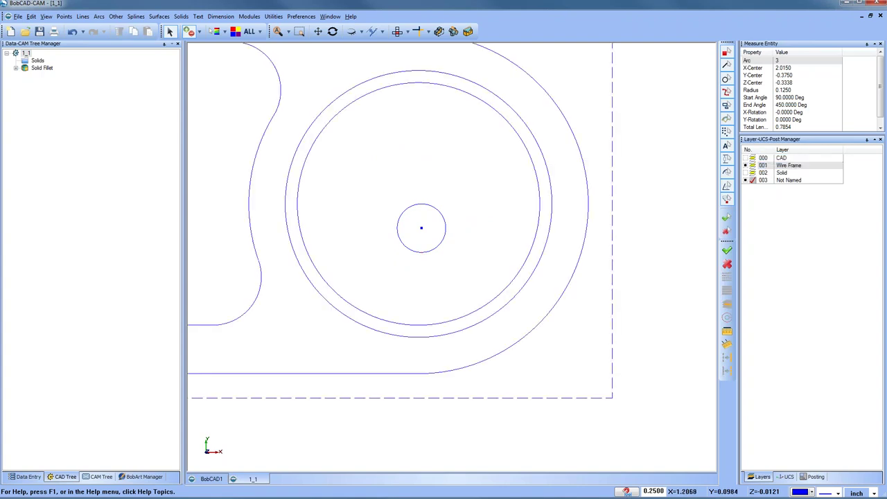
left_click(63, 16)
left_click(81, 73)
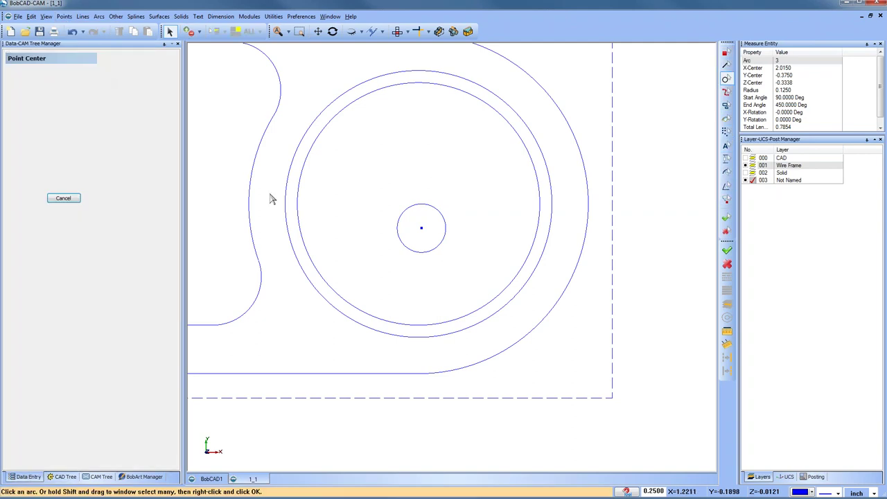
right_click(468, 179)
left_click(497, 220)
left_click(746, 167)
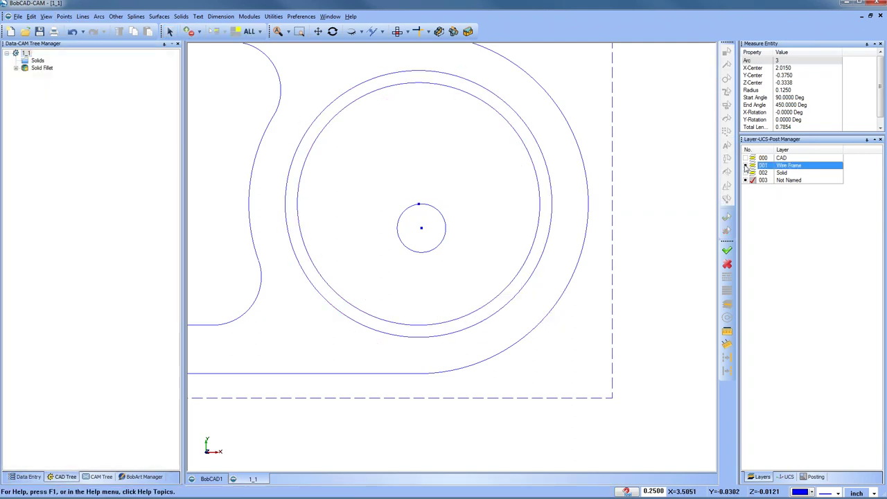
- Open the spiral pocket operation's toolpath for editing and select all its helical entry moves in the front view
left_click(103, 477)
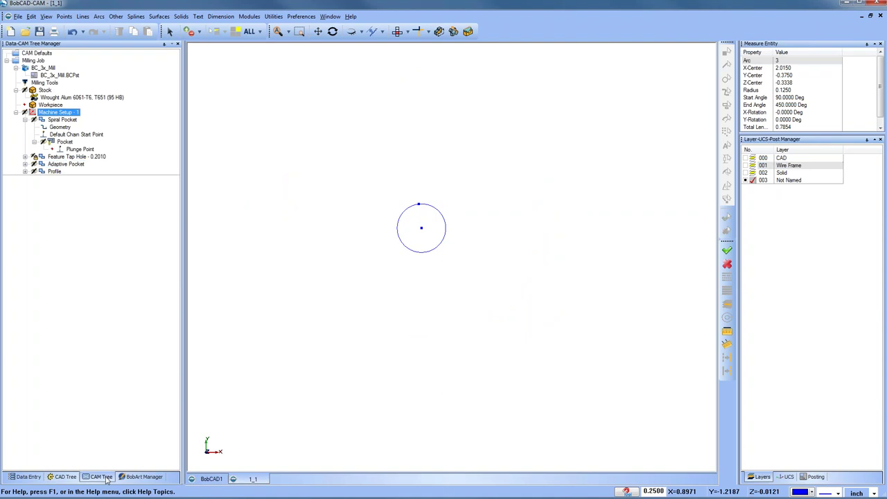
right_click(65, 142)
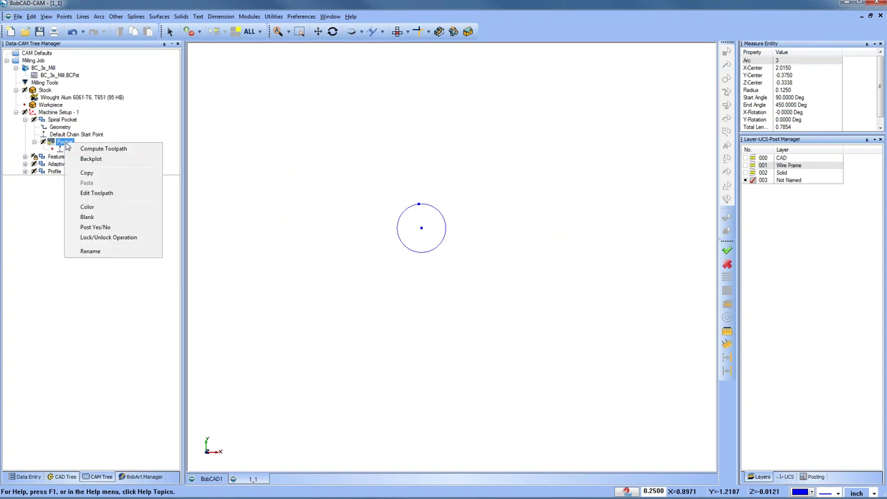
left_click(122, 195)
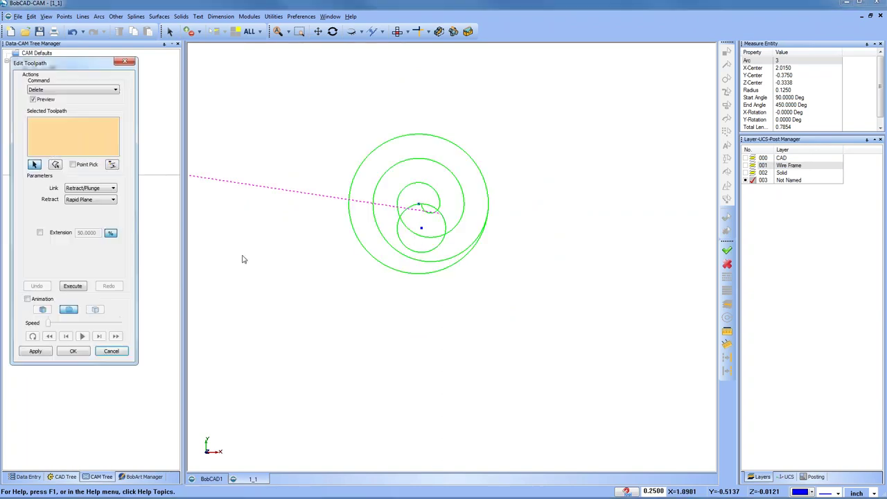
left_click(399, 31)
left_click(418, 58)
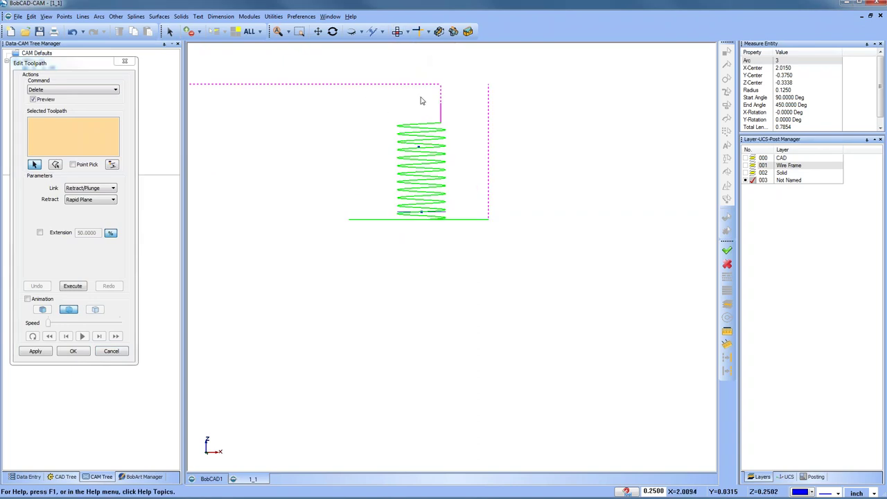
mouse_move(362, 106)
left_mouse_down()
mouse_move(455, 162)
mouse_move(455, 194)
mouse_move(376, 138)
mouse_move(364, 105)
left_mouse_up()
left_click_drag(362, 95, 461, 217)
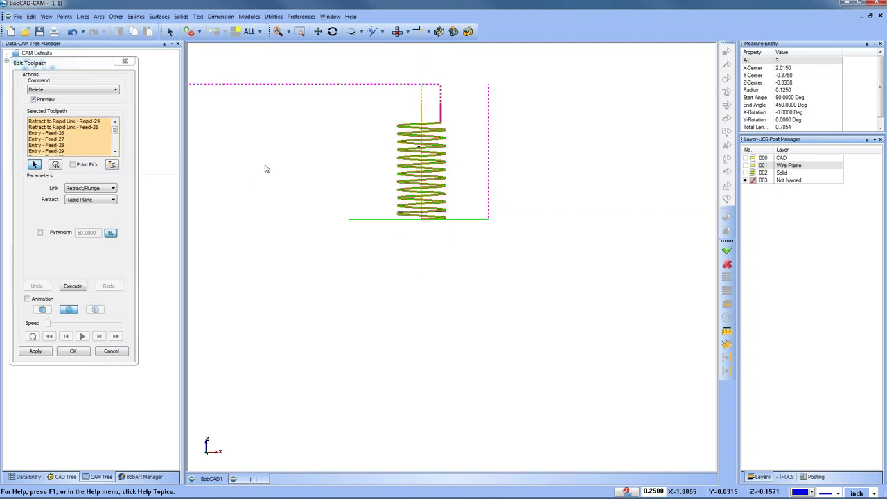
- Set the selected entry moves to be moved by picked points, with the start point at X 1.9525, Y -0.3750, Z 0.6812
left_click(56, 91)
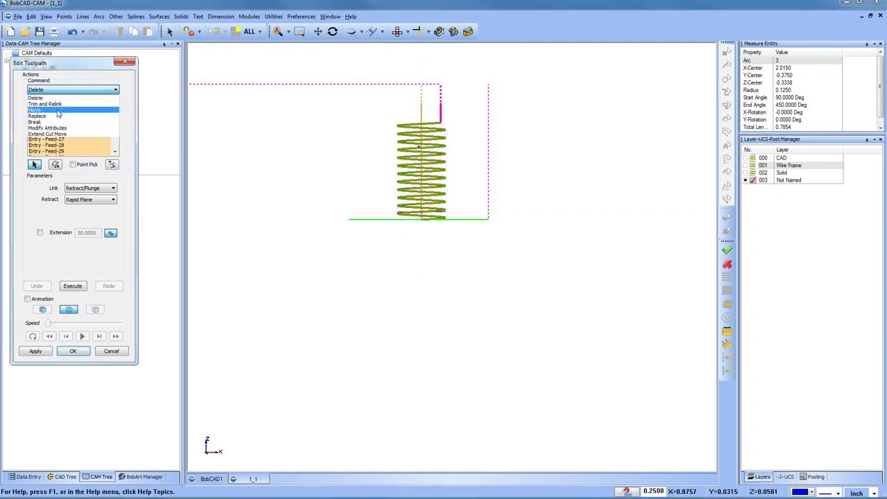
left_click(57, 110)
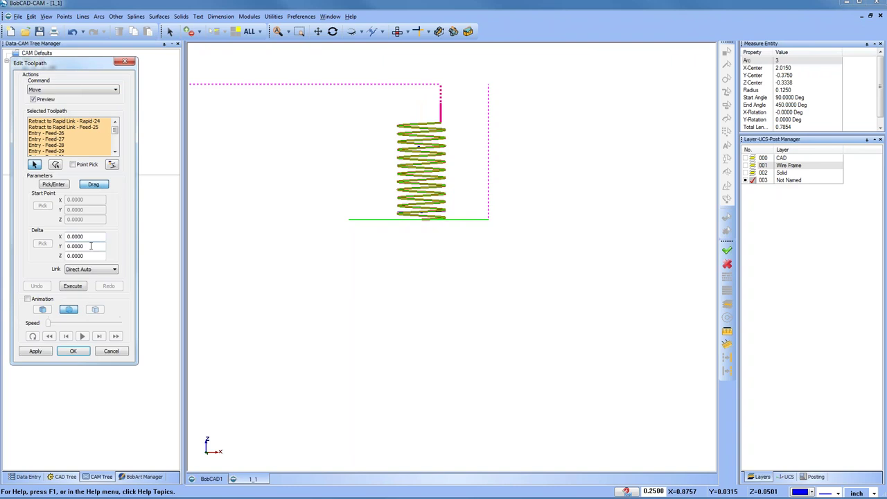
left_click(62, 186)
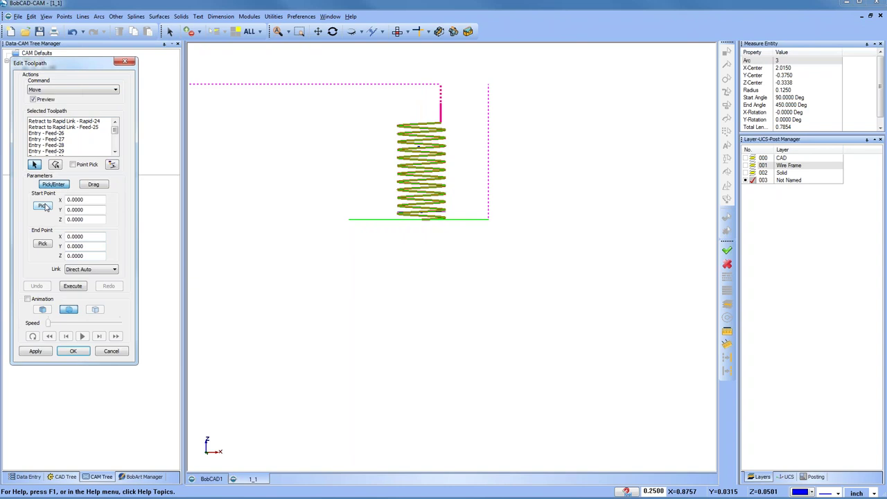
left_click(43, 209)
middle_click_drag(429, 298, 435, 211)
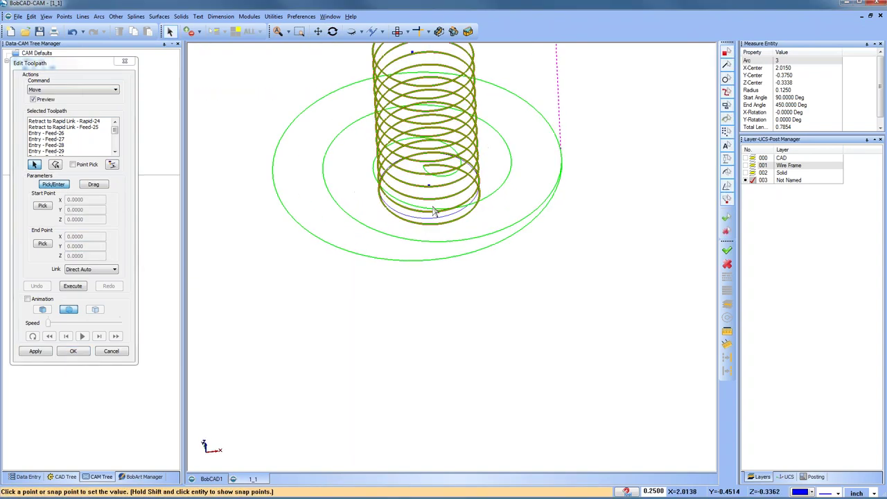
scroll(433, 212, "up", 2)
left_click(425, 167)
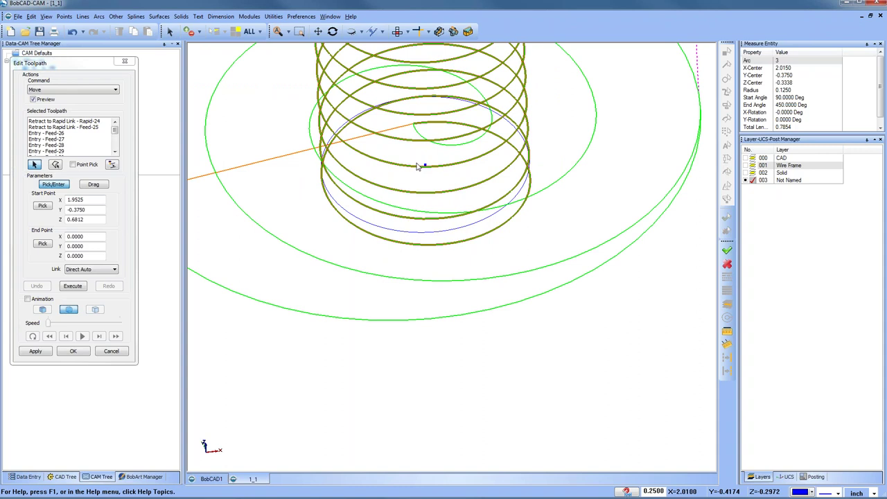
- Show the Wire Frame layer, pick the large circles' center point as the move's end point (X 1.9375, Y -0.2500, Z 1.0150), and inspect the preview
left_click(43, 244)
scroll(424, 190, "down", 2)
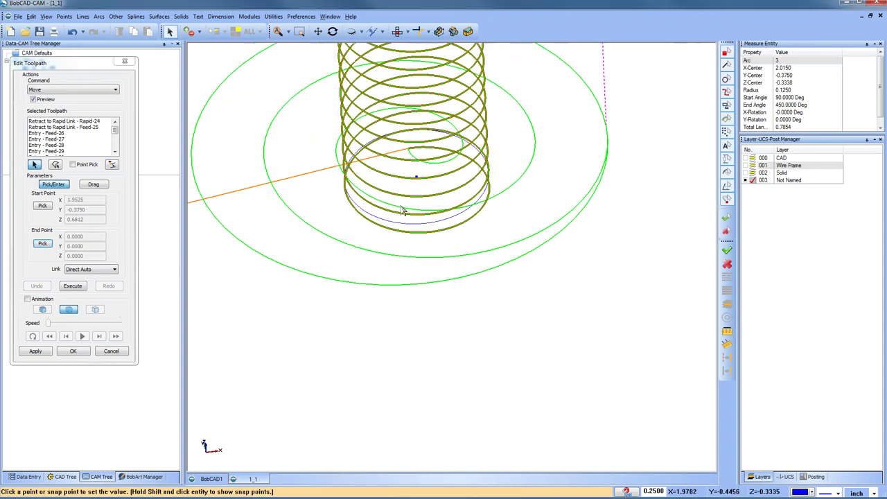
middle_click_drag(427, 193, 443, 223)
scroll(682, 196, "up", 1)
left_click(746, 166)
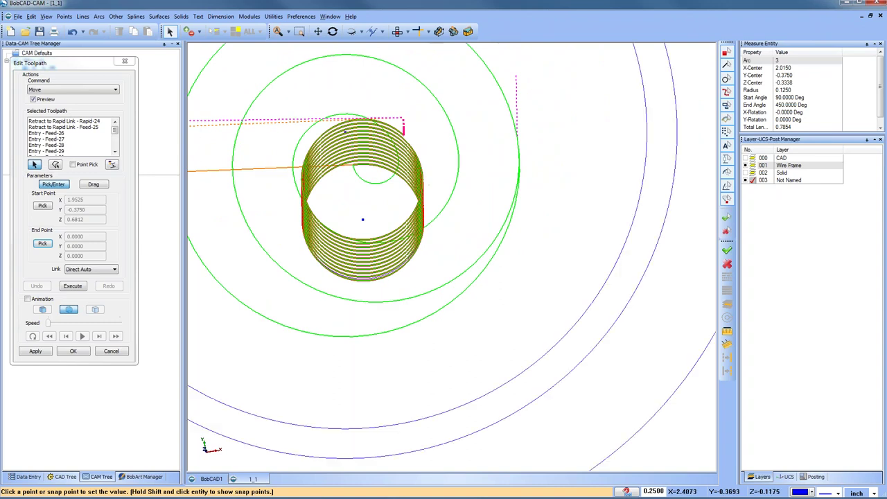
middle_click_drag(411, 158, 342, 119)
scroll(352, 127, "up", 5)
left_click(344, 127)
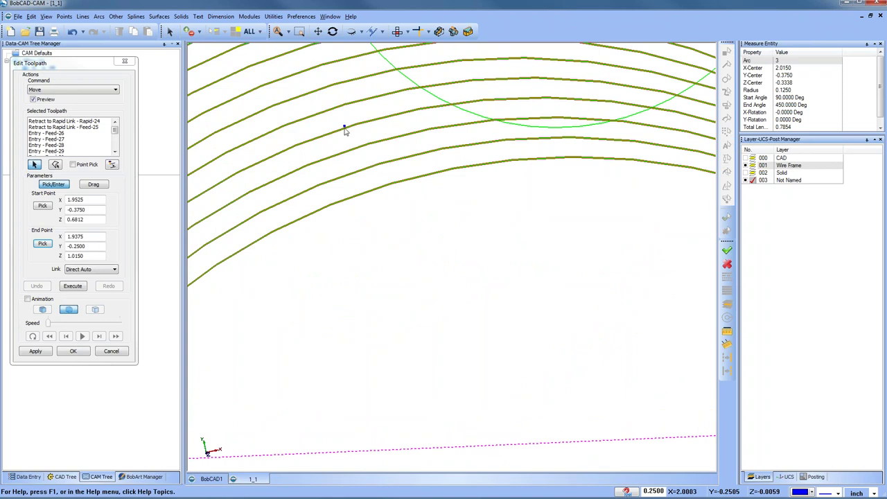
scroll(458, 278, "down", 5)
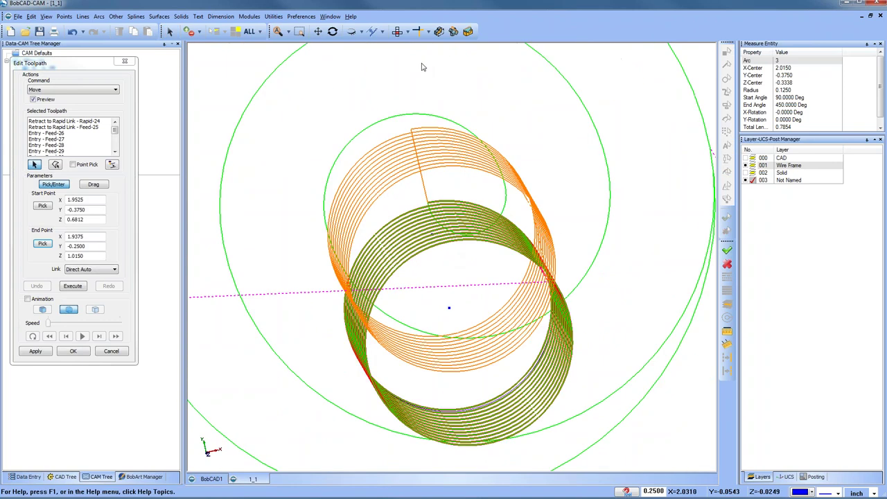
left_click(398, 32)
scroll(464, 263, "down", 4)
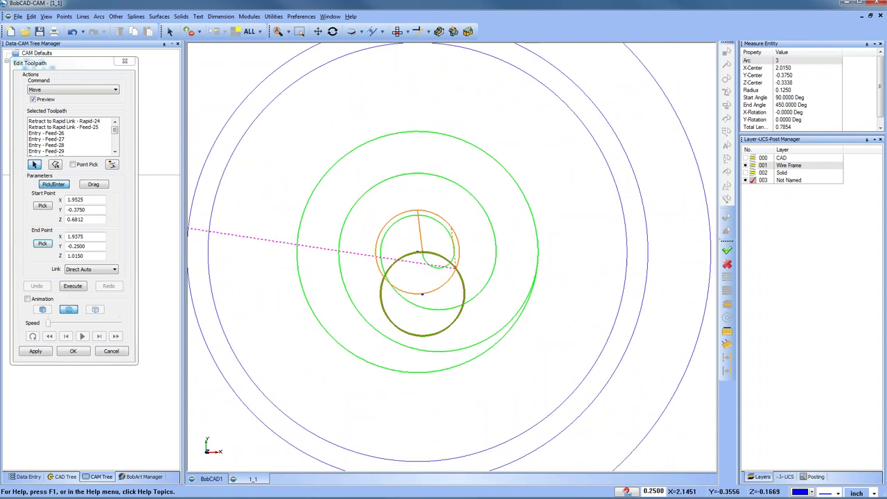
middle_click_drag(423, 306, 492, 289)
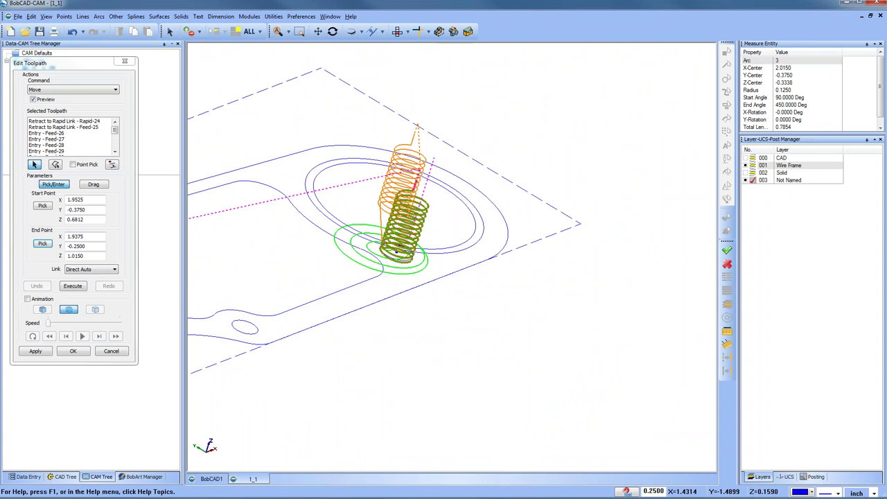
middle_click_drag(485, 278, 446, 239)
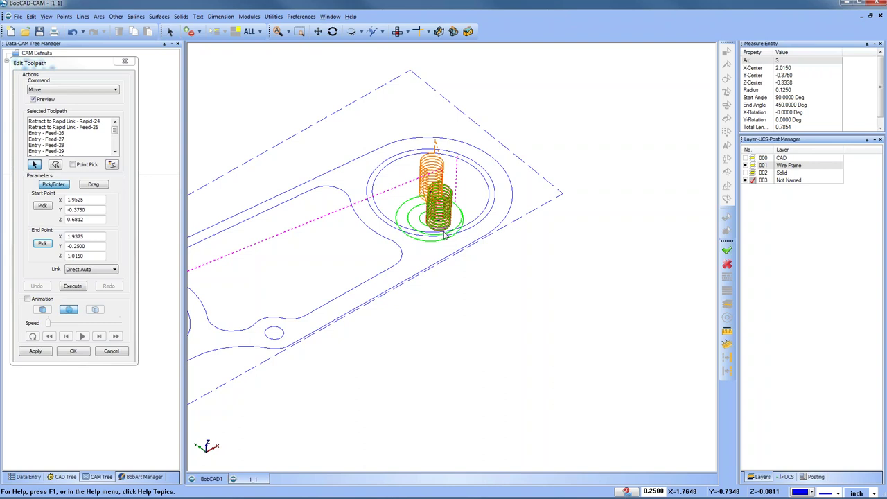
- Set the move's start point Z to 1.0150, execute the helical entry move, accept the toolpath edit and inspect it from above
left_click(90, 219)
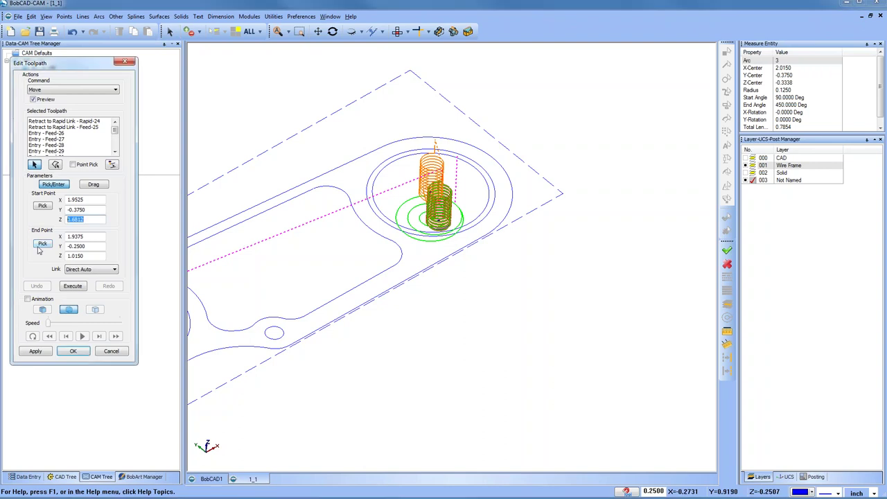
type("1.0150")
key("Tab")
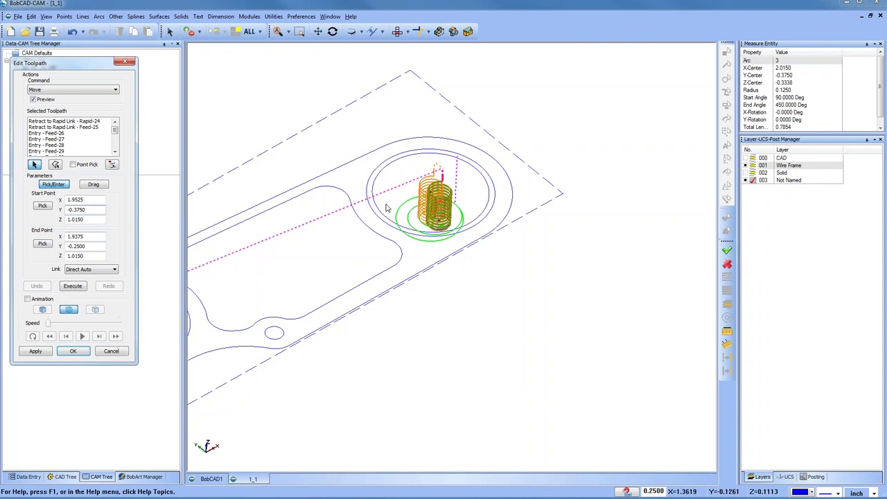
middle_click_drag(428, 294, 418, 232)
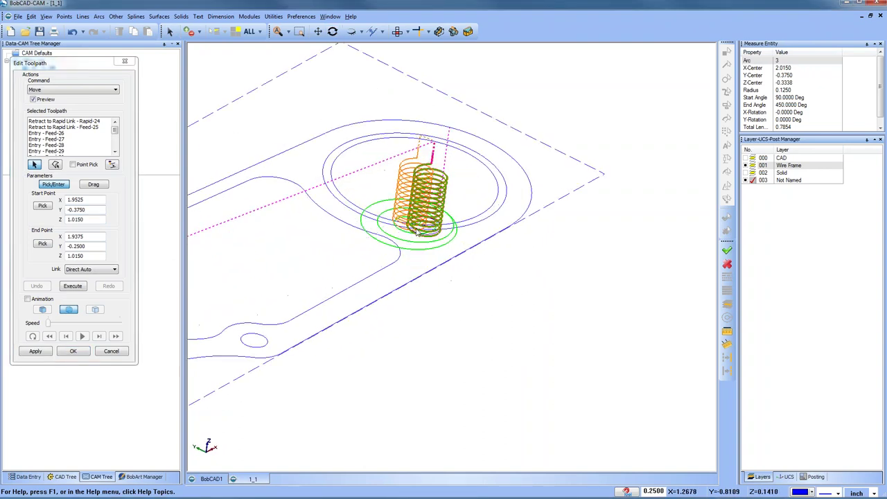
left_click(73, 286)
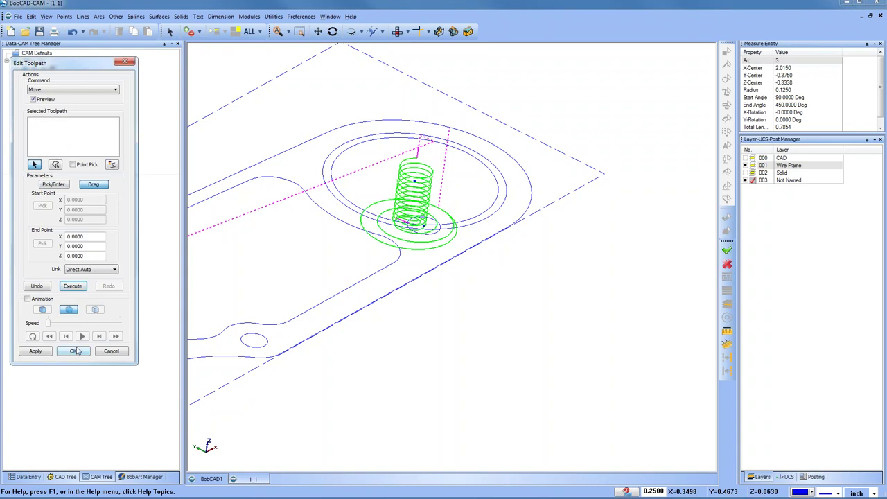
left_click(75, 352)
left_click(416, 31)
scroll(452, 196, "down", 3)
scroll(474, 147, "up", 6)
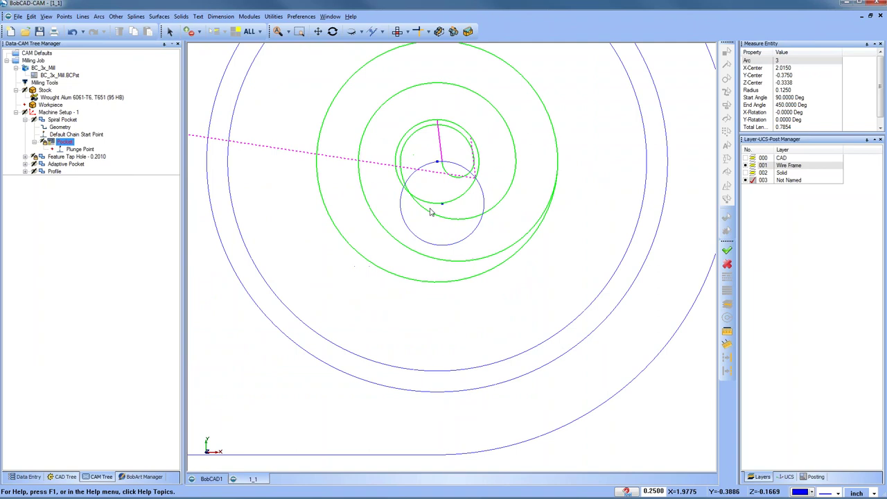
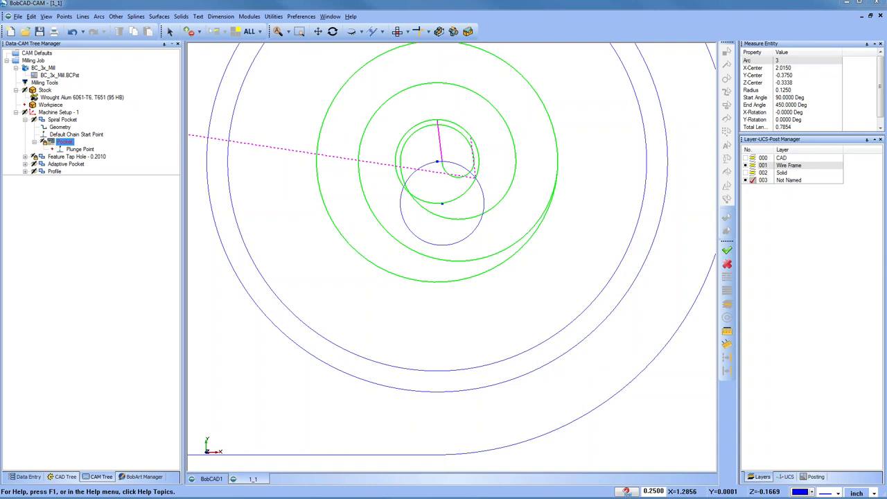
right_click(65, 142)
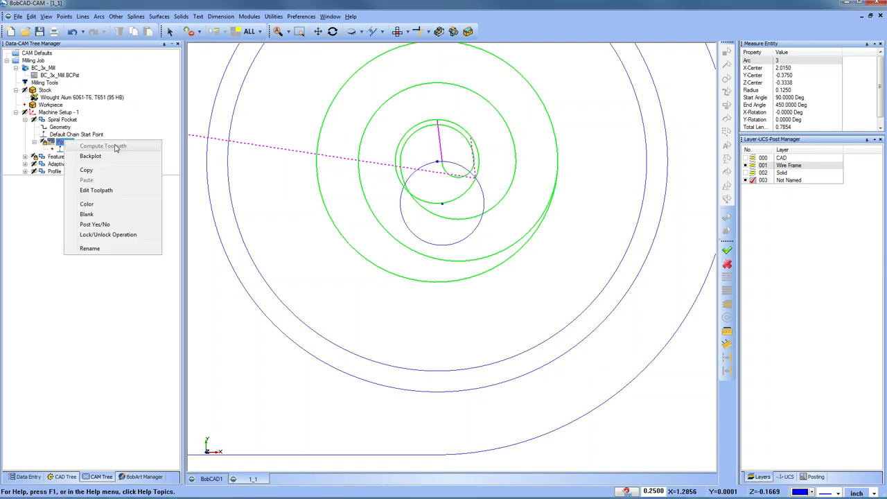
left_click(113, 191)
left_click(65, 90)
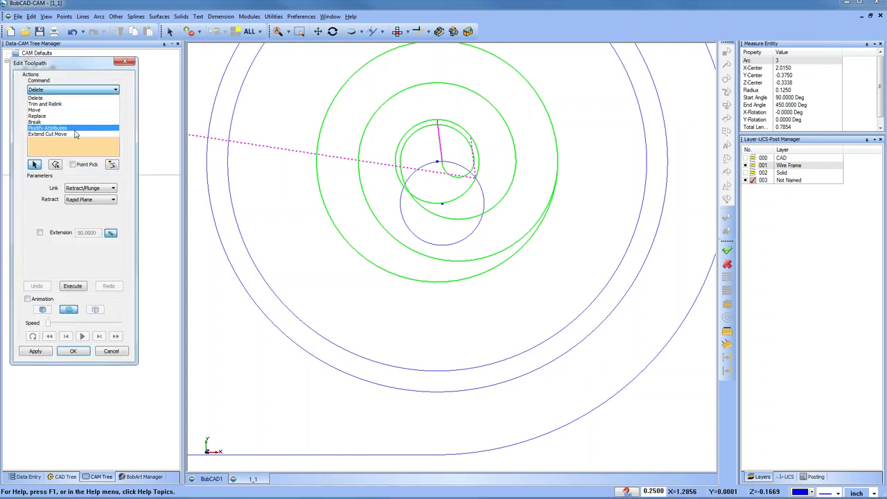
left_click(76, 117)
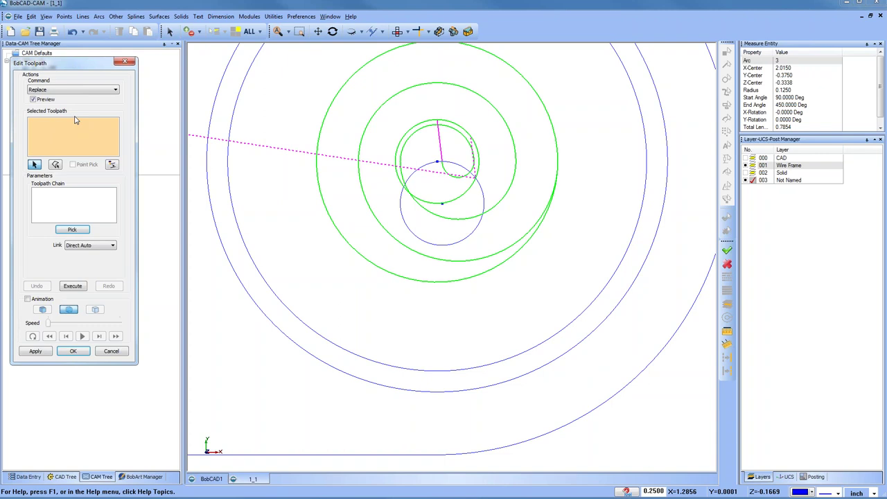
scroll(438, 243, "down", 3)
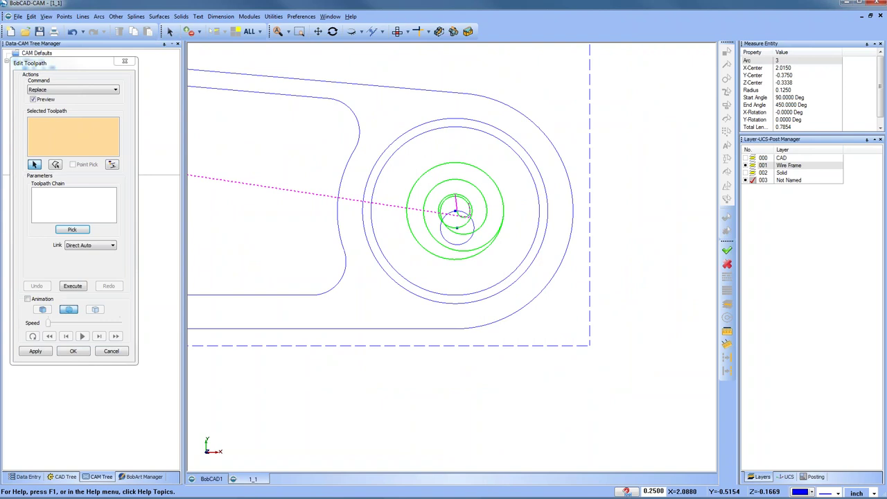
right_click(449, 128)
left_click(476, 145)
scroll(463, 169, "down", 2)
scroll(463, 169, "down", 2)
left_click(122, 350)
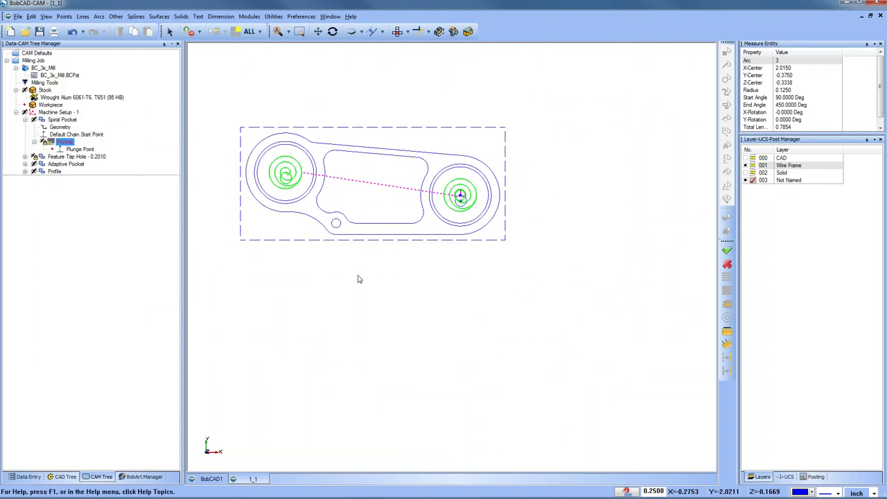
- Unlock the spiral pocket's Pocket operation and recompute its toolpath
left_click(68, 142)
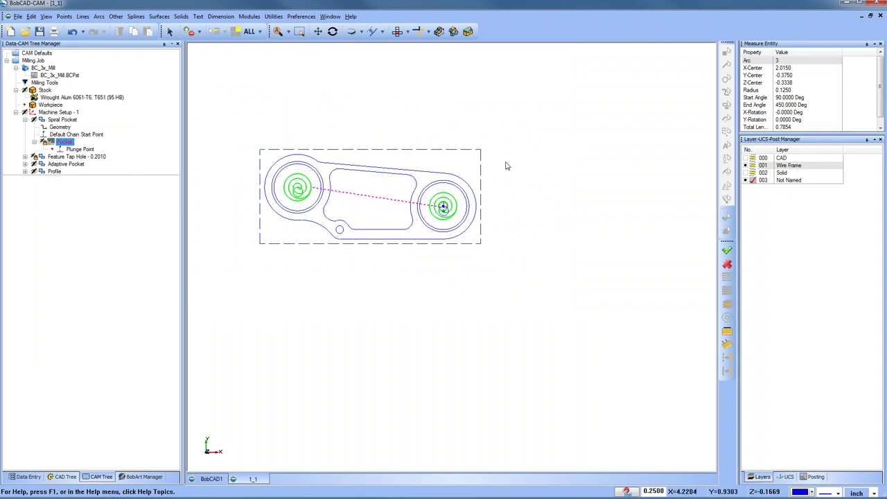
middle_click_drag(441, 232, 395, 251)
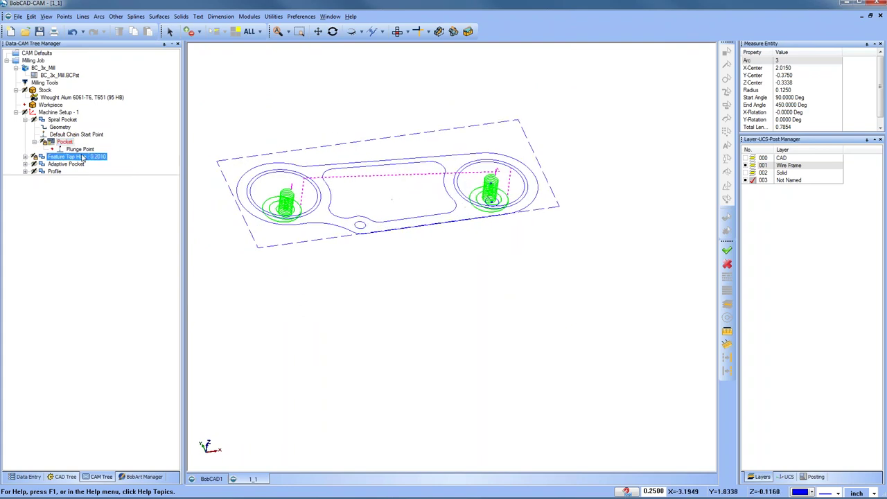
right_click(63, 143)
left_click(124, 236)
right_click(67, 143)
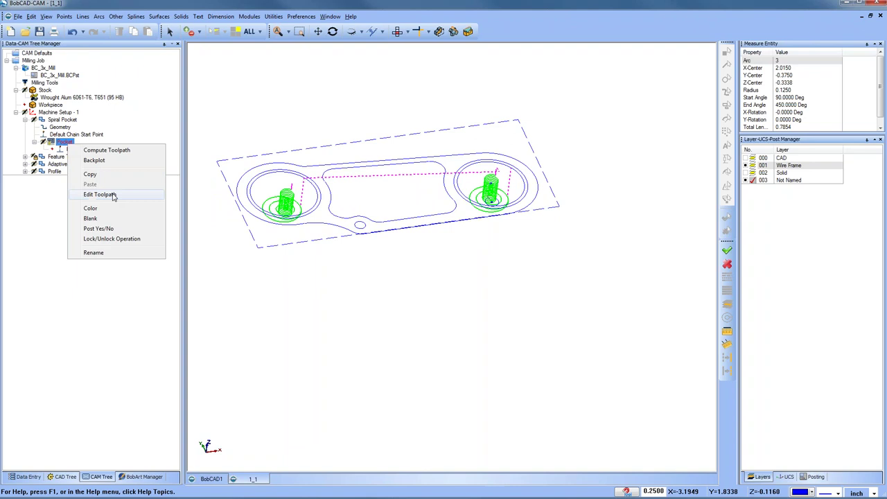
left_click(109, 150)
- Hide the spiral pocket toolpath, collapse that feature and select the Profile Rough operation under Profile
left_click(33, 119)
left_click(25, 120)
left_click(25, 141)
left_click(70, 165)
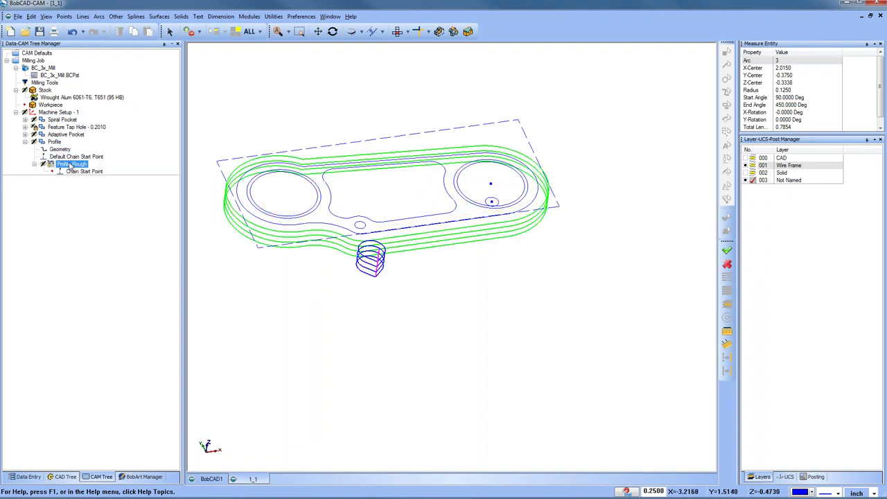
scroll(139, 180, "down", 3)
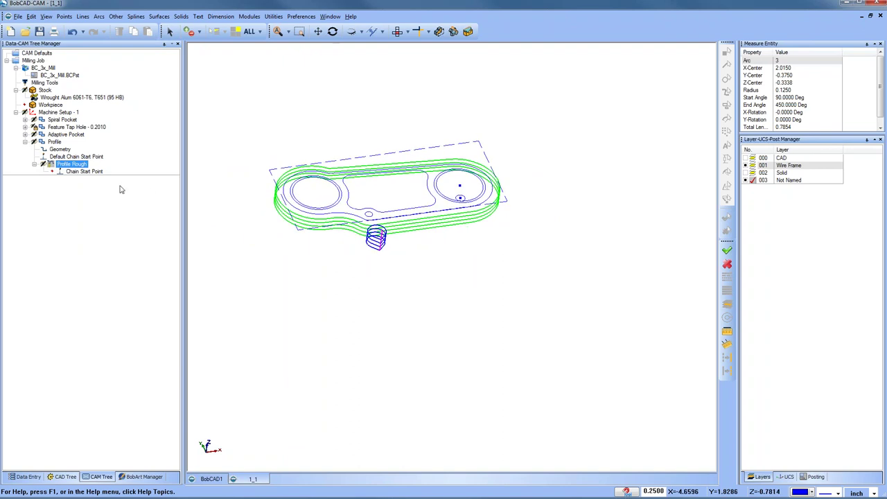
- Open the Profile Rough toolpath for editing with the Move command and select the lowest pass's end arc beside the circle without center points
right_click(76, 166)
left_click(106, 214)
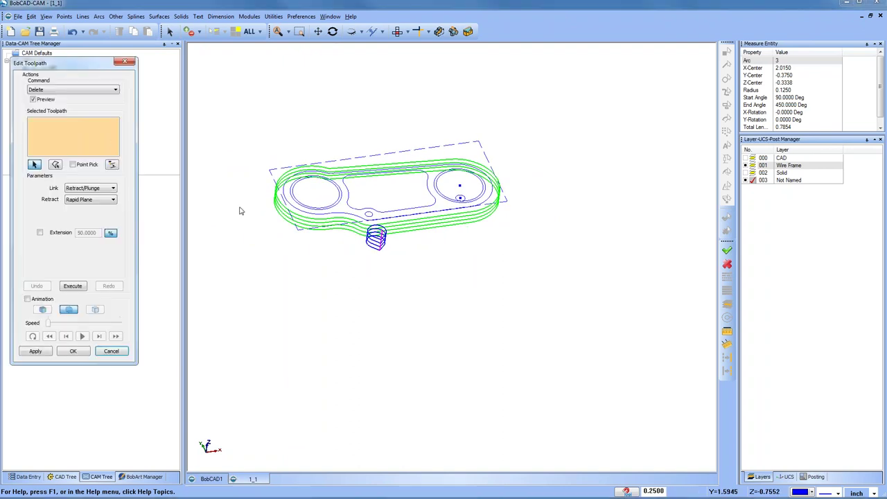
left_click(72, 90)
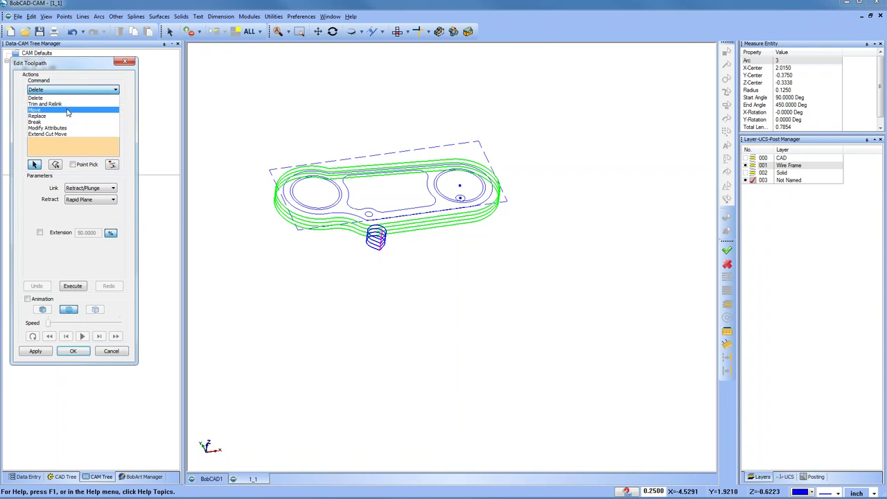
left_click(68, 111)
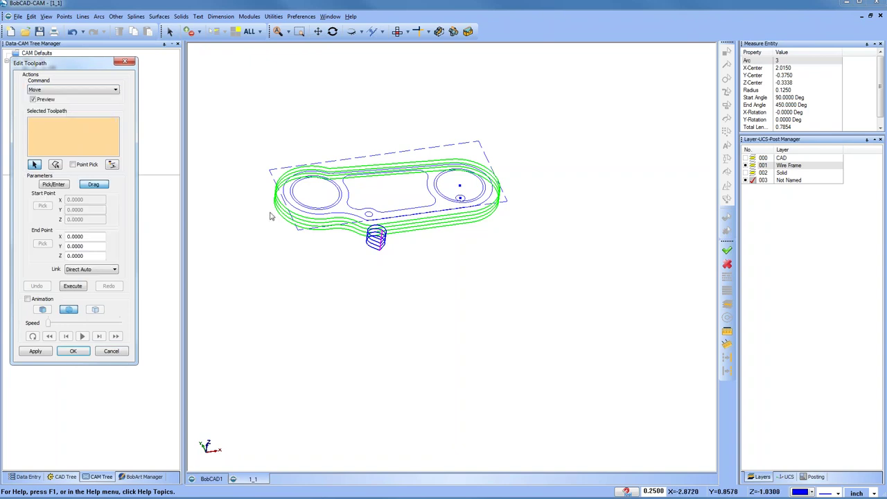
scroll(276, 215, "up", 5)
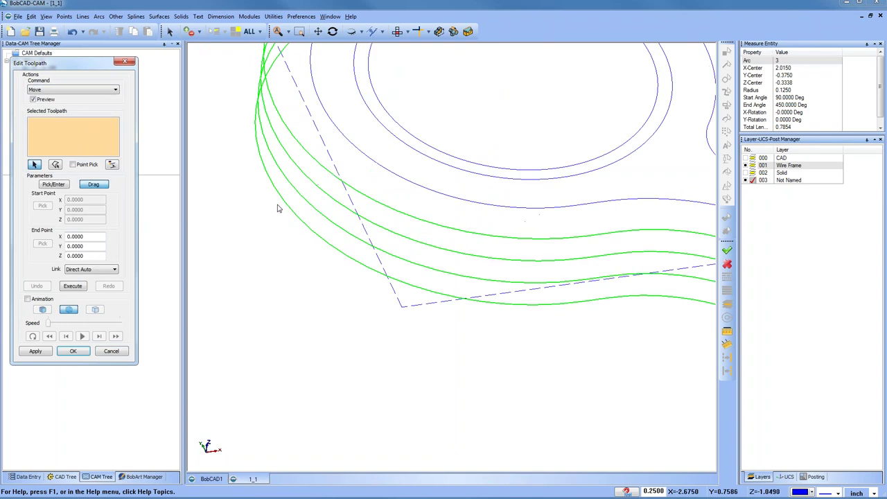
left_click(280, 203)
scroll(279, 202, "down", 5)
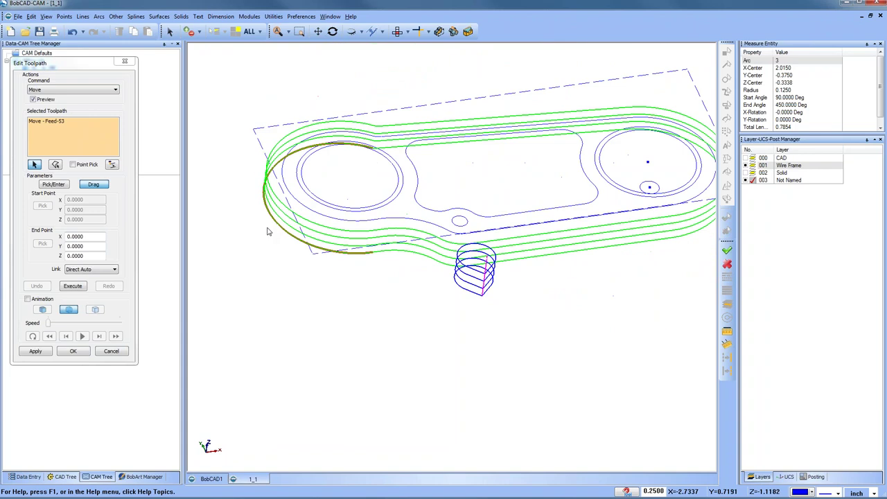
- Shift the selected arc away from the part along X by about -3.754, using the Direct Rapid link
left_click(97, 186)
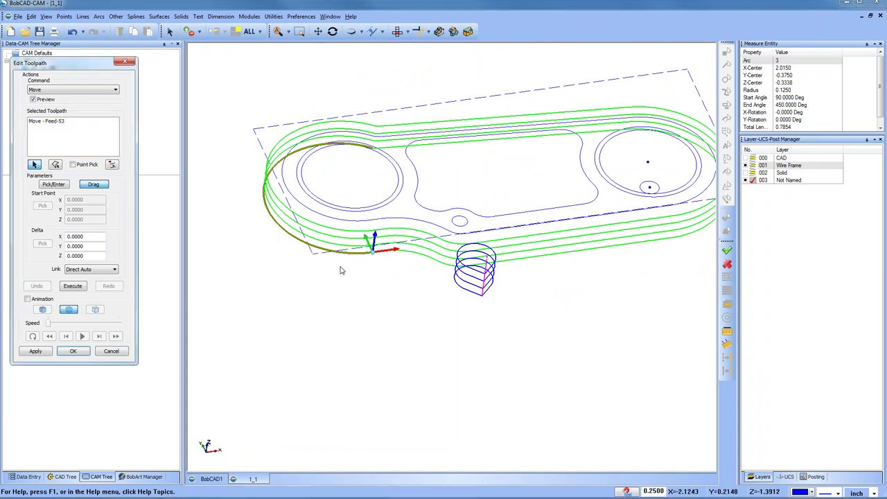
left_click_drag(399, 253, 295, 262)
scroll(370, 275, "down", 3)
middle_click_drag(370, 275, 418, 308)
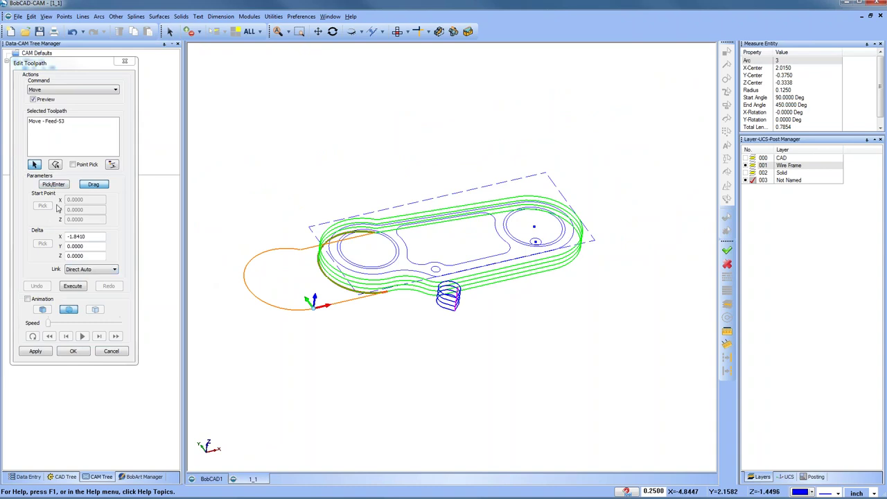
left_click(102, 186)
left_click(108, 271)
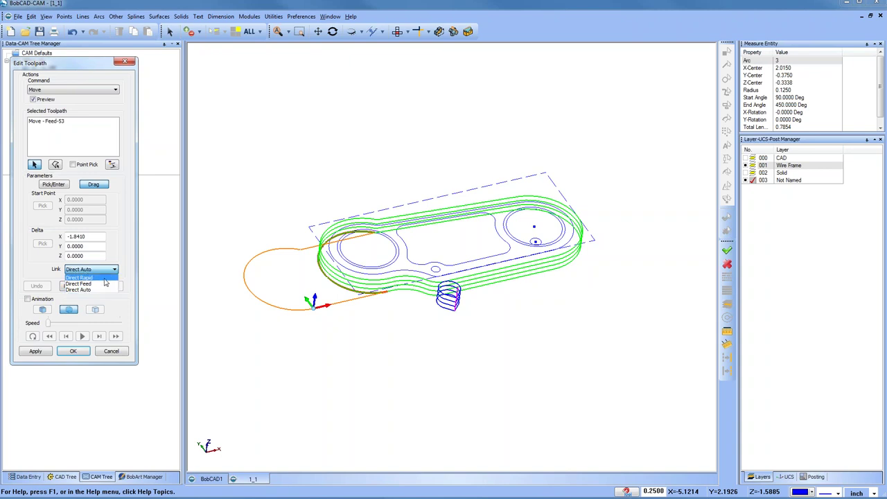
left_click(105, 278)
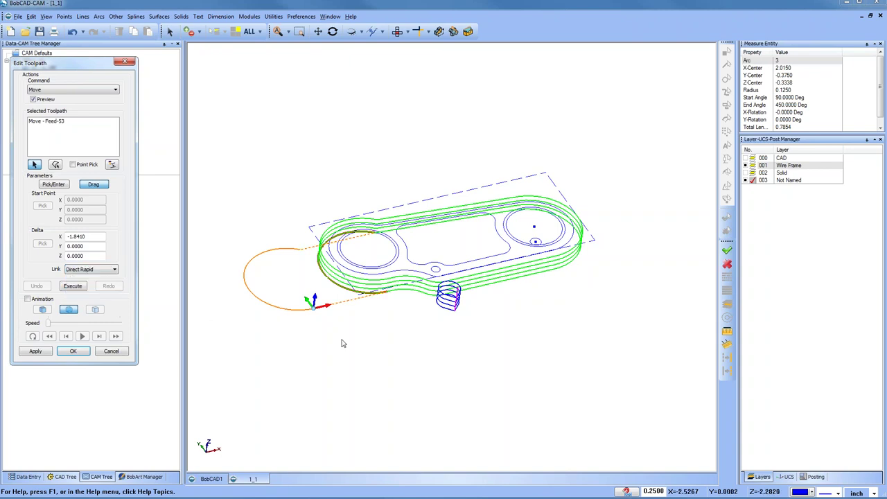
left_click_drag(329, 308, 242, 316)
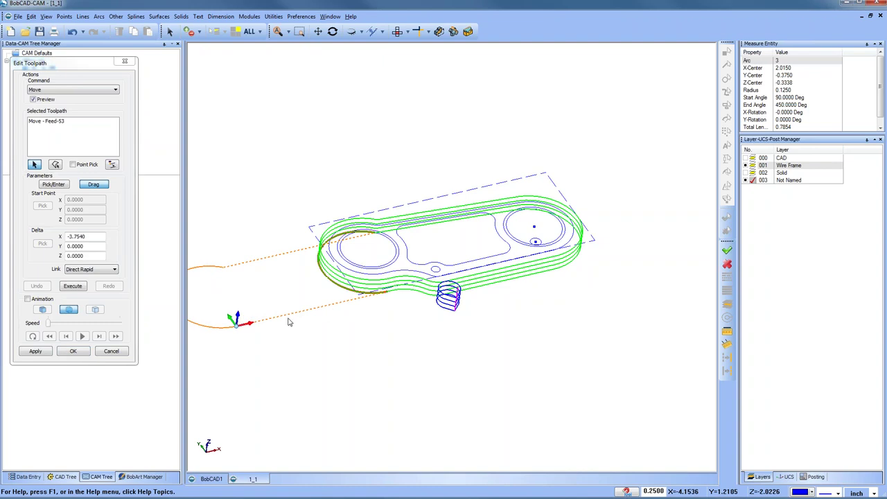
scroll(353, 331, "down", 2)
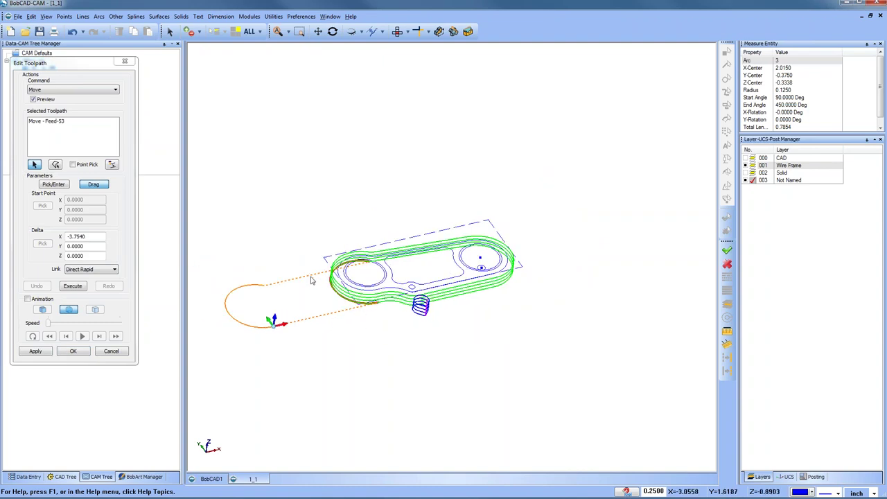
- Try the Direct Feed, Direct Auto and Direct Rapid link types on the arc's move preview
left_click(97, 273)
left_click(98, 284)
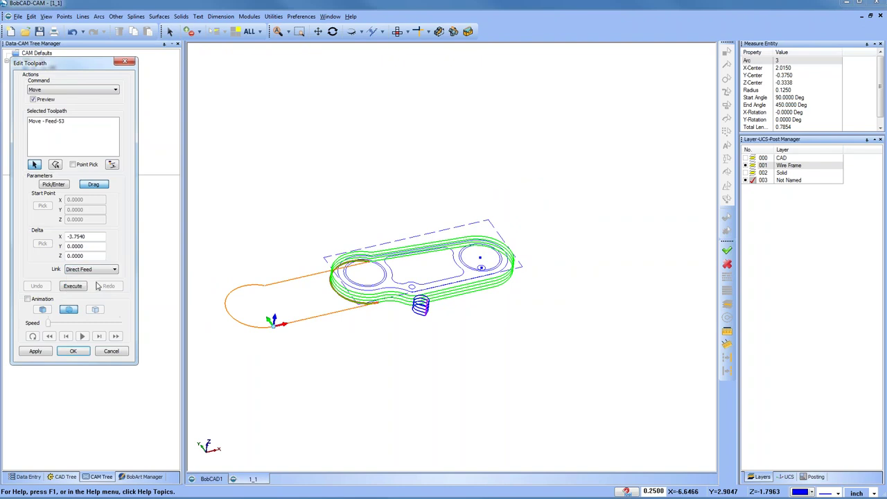
left_click(97, 271)
left_click(96, 290)
left_click(97, 271)
left_click(101, 278)
left_click(101, 269)
left_click(101, 285)
left_click(101, 270)
left_click(100, 289)
- Set the link to Direct Rapid and execute the arc's move
left_click(95, 271)
left_click(98, 278)
left_click(73, 286)
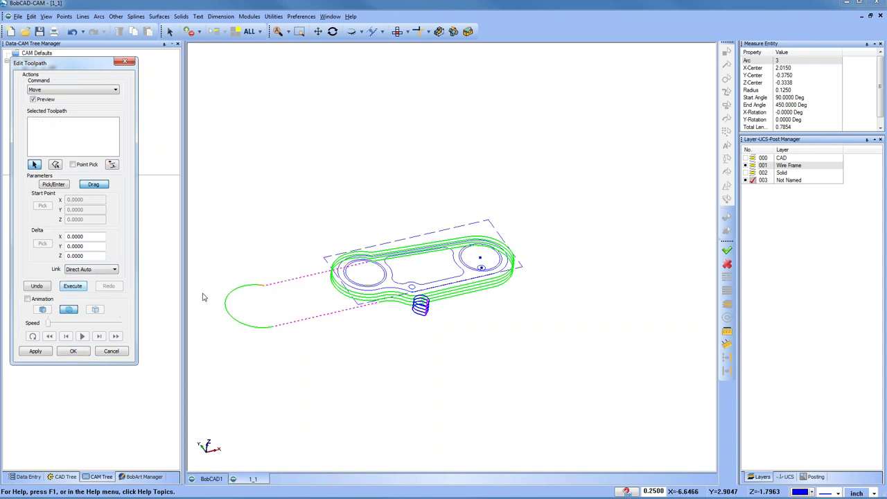
middle_click_drag(353, 328, 406, 355)
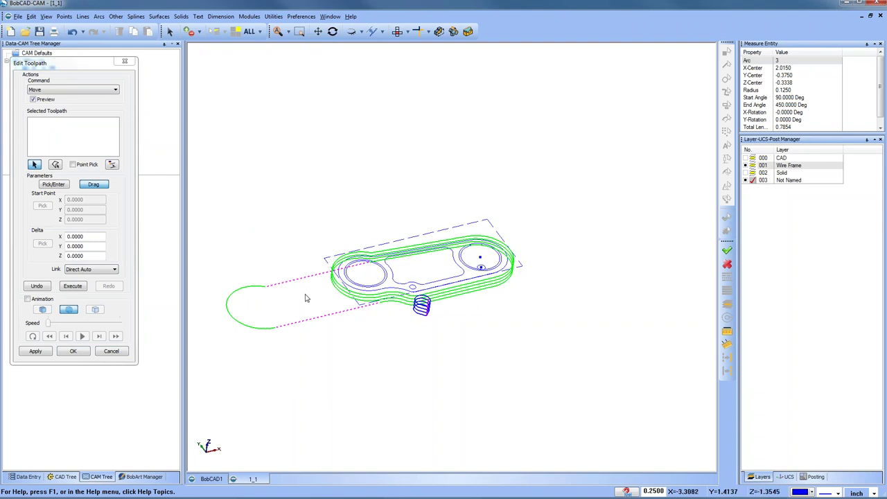
- Select both rapid links joining the shifted arc to the profile, raise them along Z above the part and execute the move
left_click(208, 217)
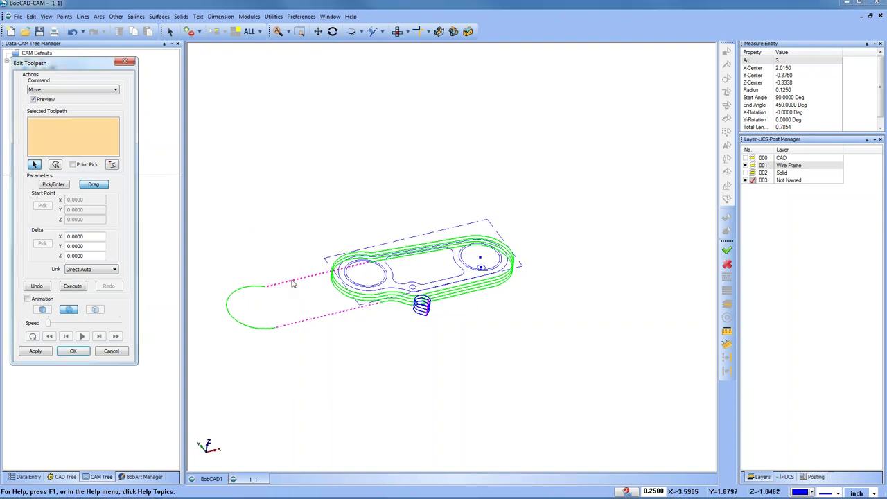
left_click(317, 321)
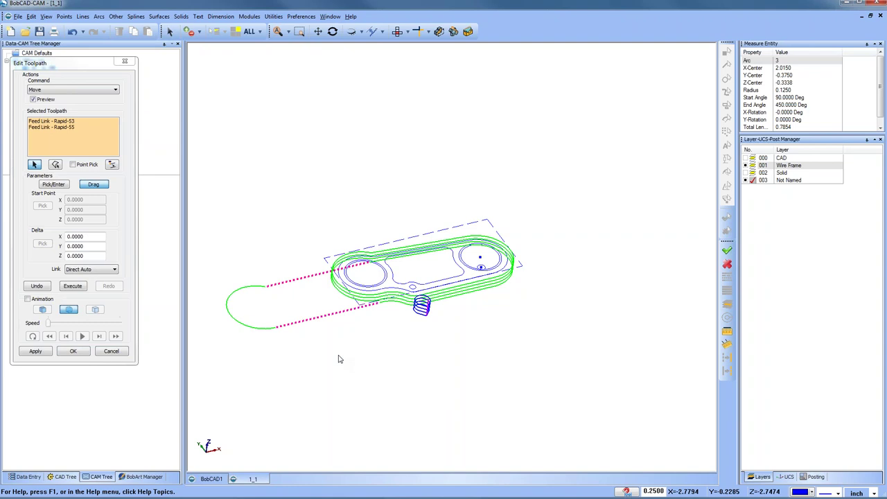
left_click(101, 184)
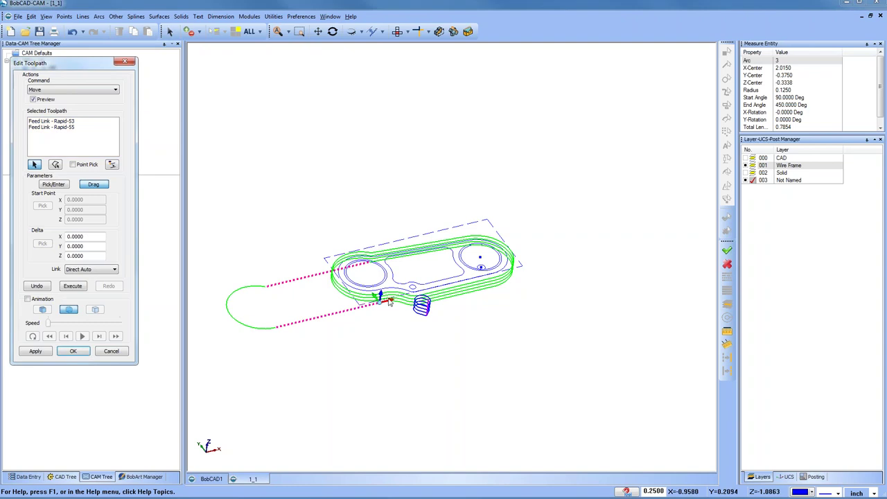
left_click_drag(382, 296, 388, 237)
middle_click_drag(456, 338, 467, 307)
left_click(73, 286)
middle_click_drag(406, 333, 397, 367)
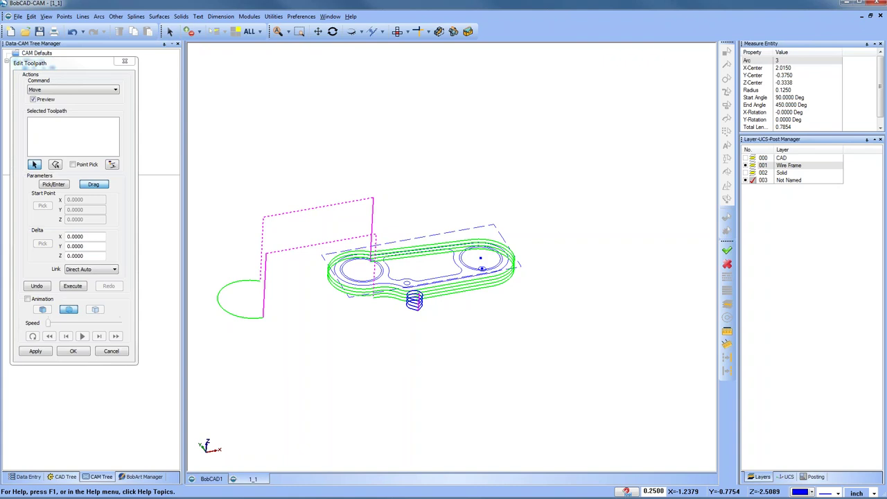
- Switch to the Modify Attributes command, pick the two raised rapid links and remove both from the selection
left_click(76, 91)
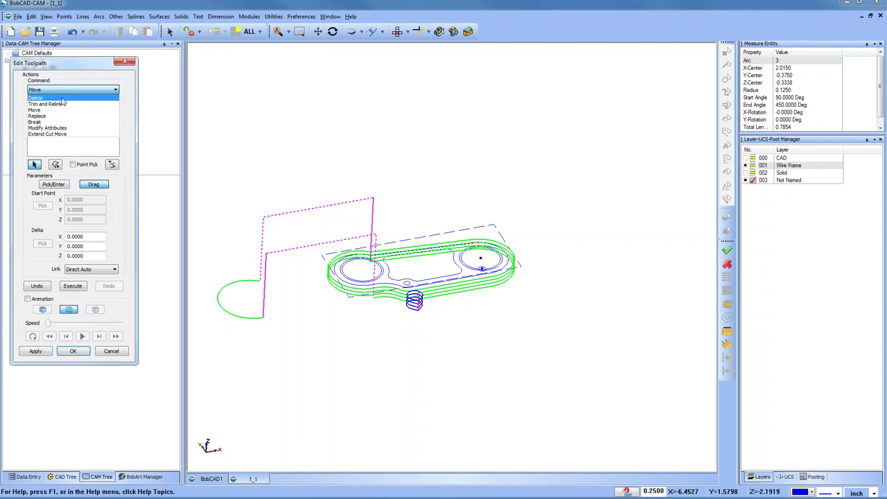
left_click(77, 128)
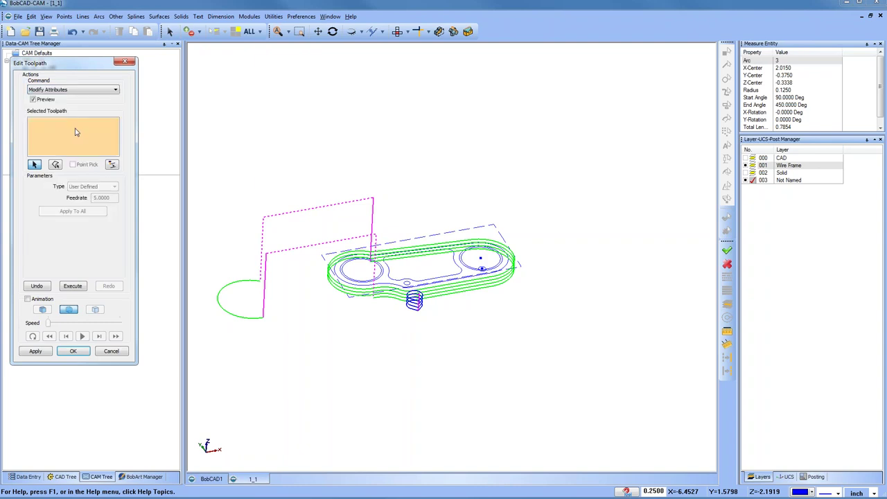
left_click(295, 212)
left_click(294, 252)
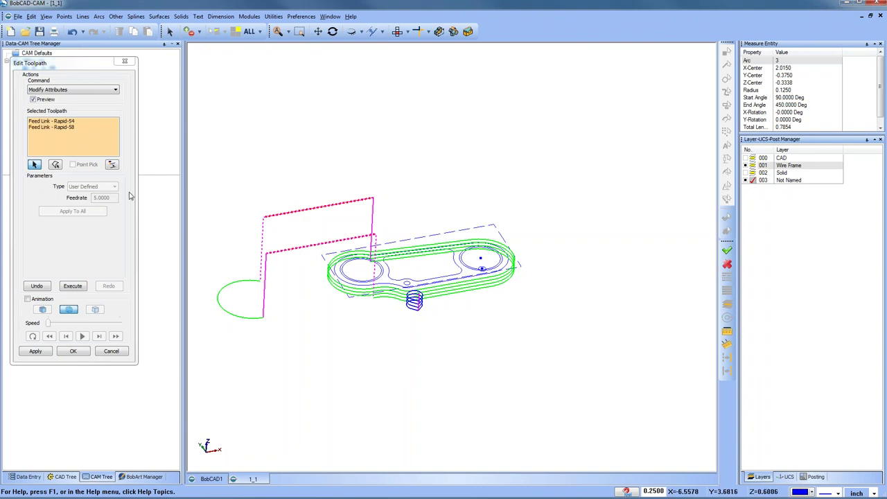
left_click(67, 122)
left_click(68, 127, "shift")
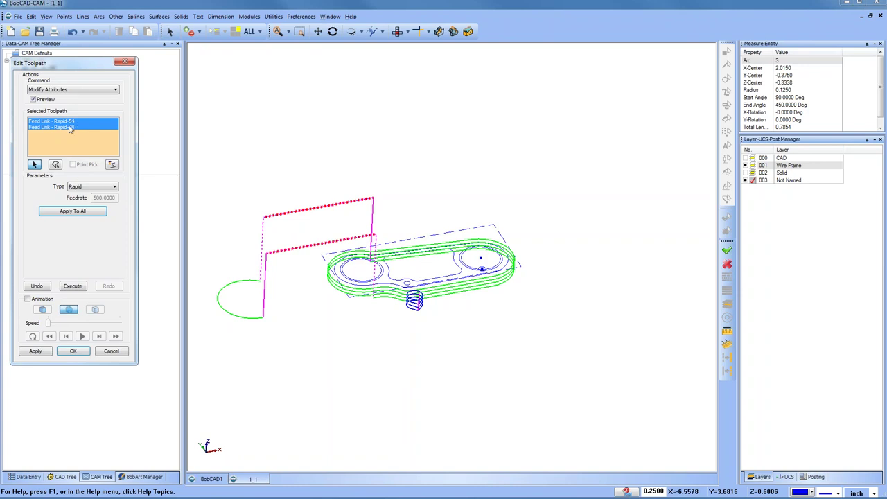
right_click(82, 142)
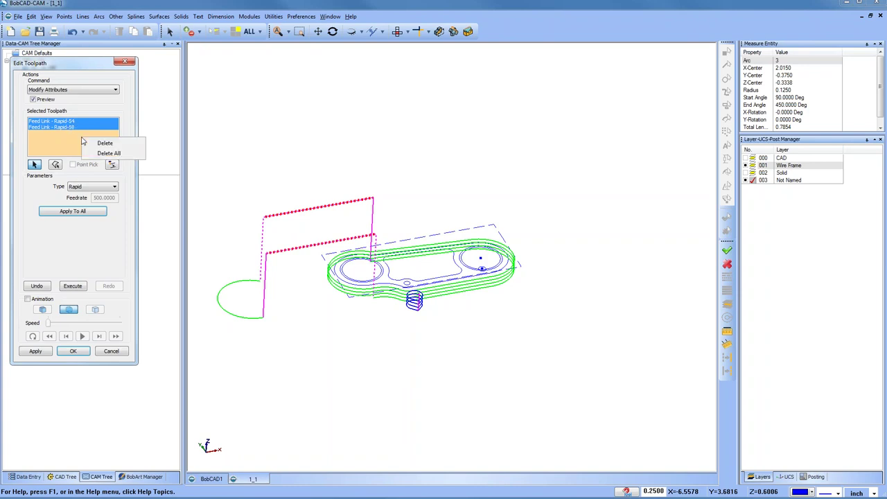
left_click(101, 143)
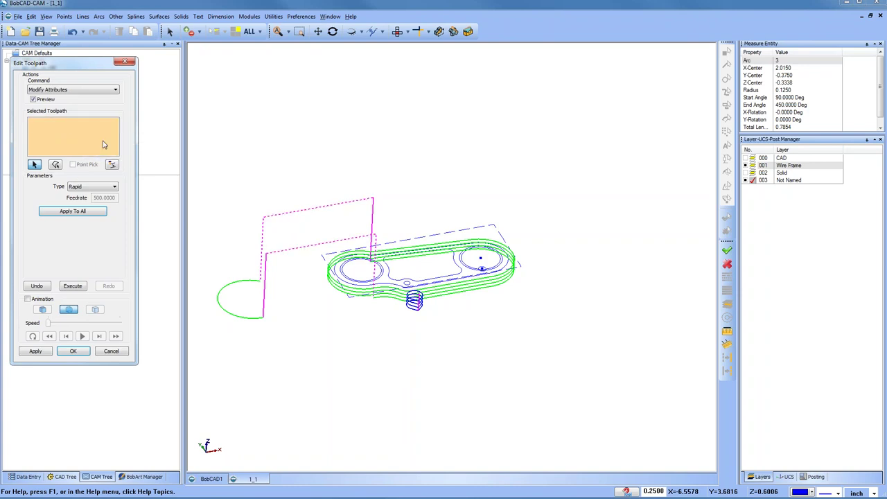
- Reselect both raised rapid links and set their move type to Cutting Feed
left_click(294, 212)
left_click(297, 249)
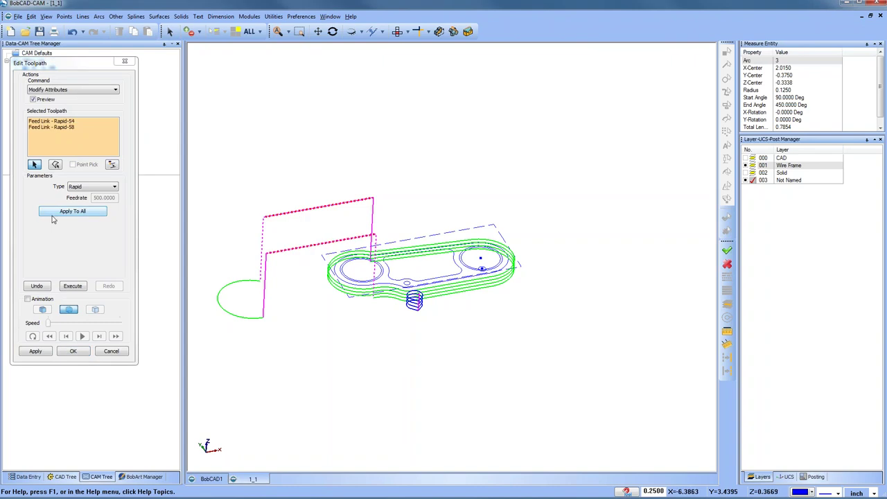
left_click(109, 188)
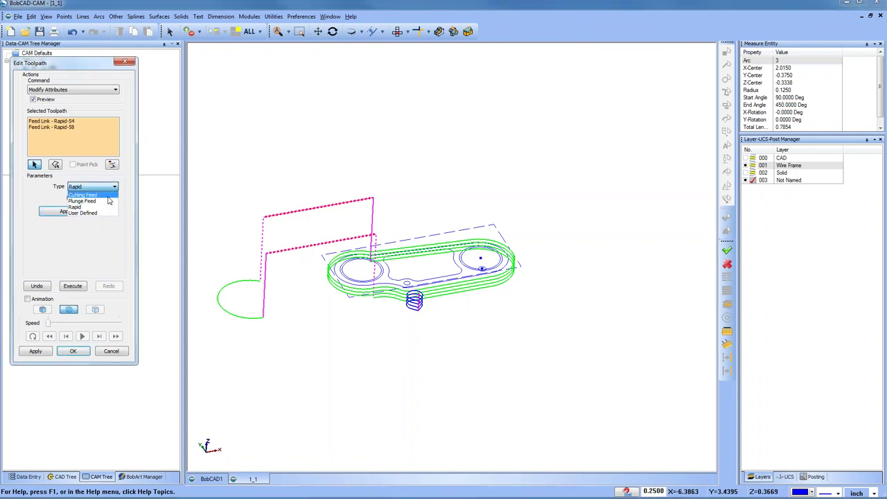
left_click(106, 195)
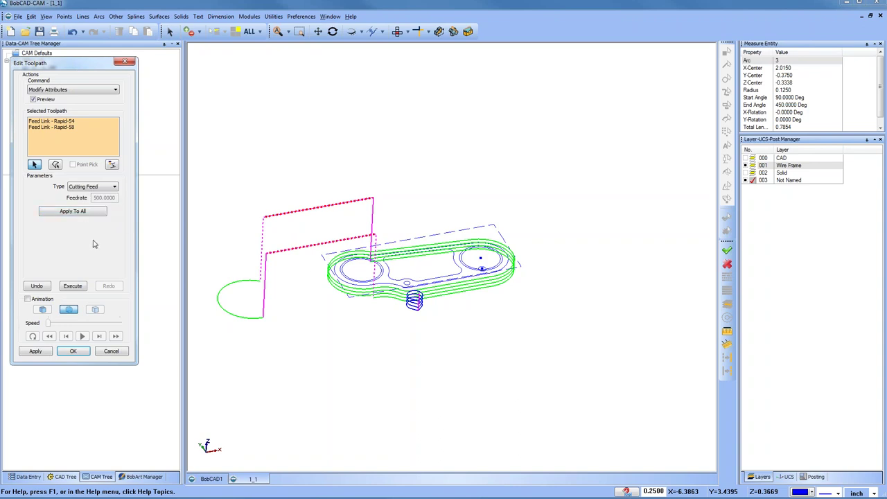
- Set the Rapid-54 link's type to Plunge Feed and apply it to all selected links
left_click(71, 122)
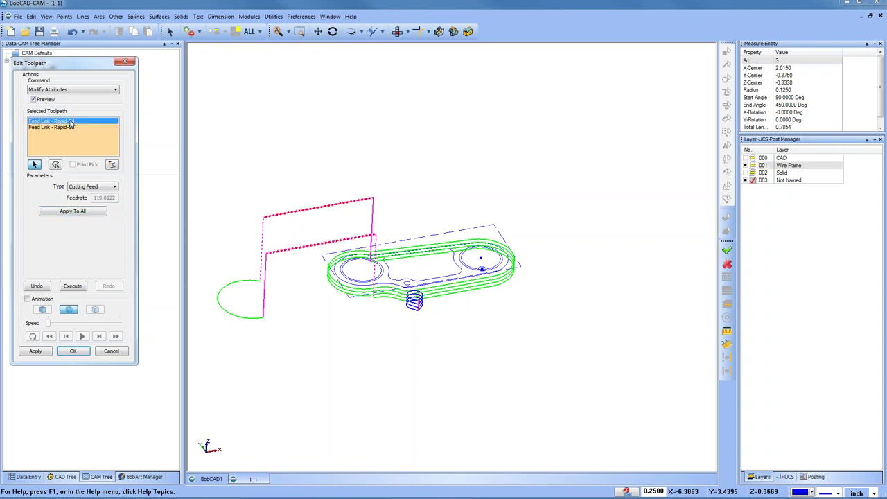
left_click(97, 188)
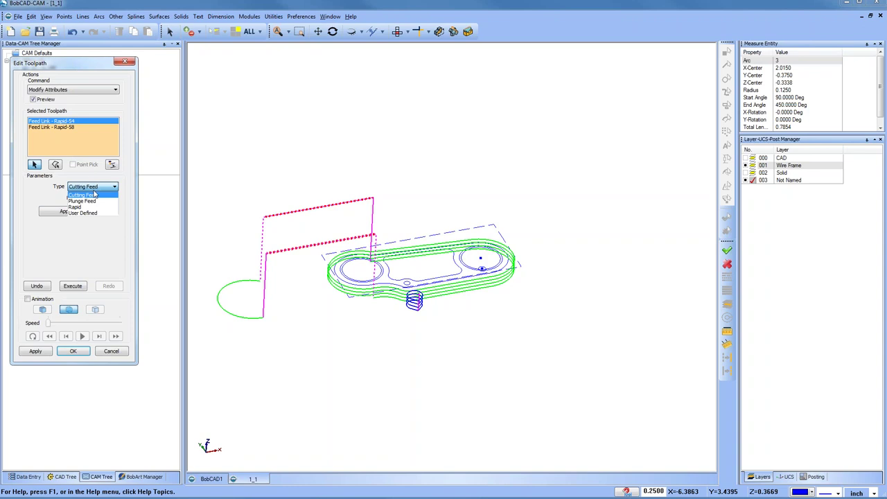
left_click(90, 203)
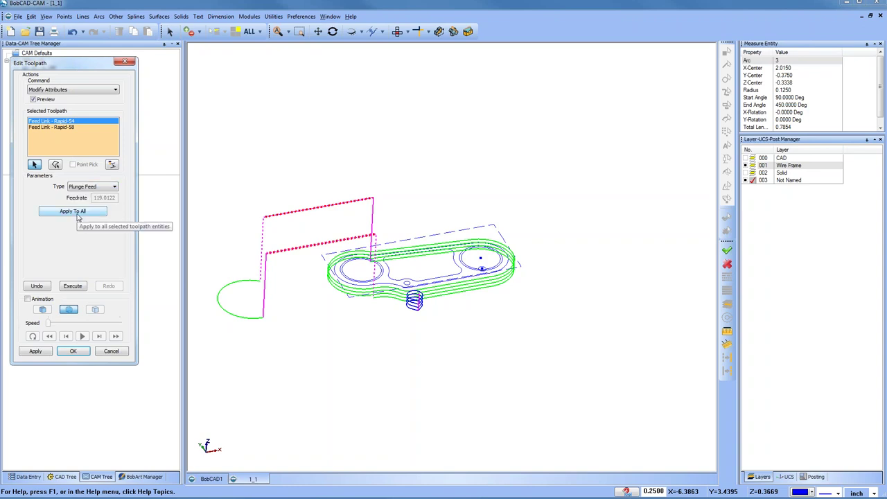
left_click(77, 213)
left_click(71, 128)
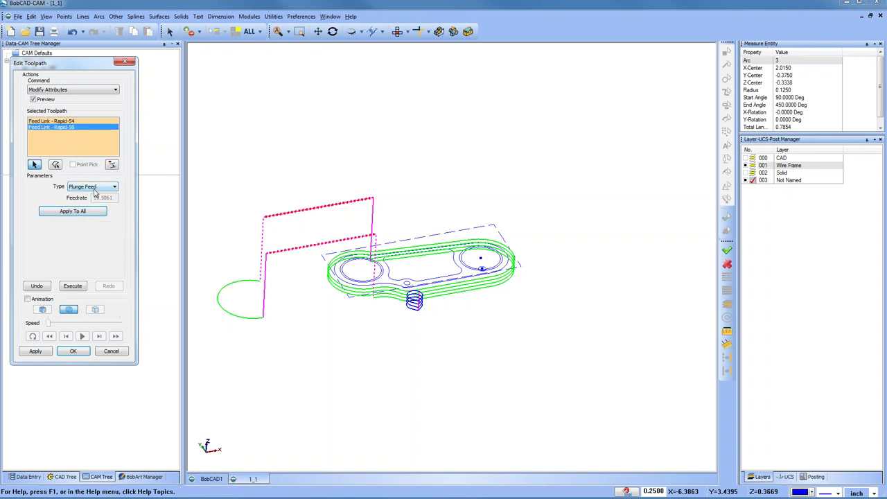
- Set the Rapid-54 link back to Cutting Feed and execute the attribute change
left_click(82, 286)
left_click(72, 122)
left_click(102, 186)
left_click(100, 198)
left_click(75, 288)
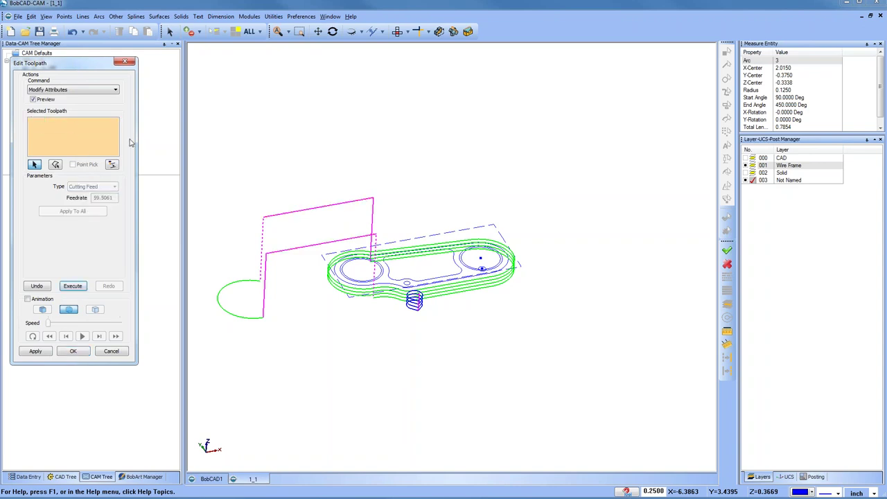
left_click(296, 252)
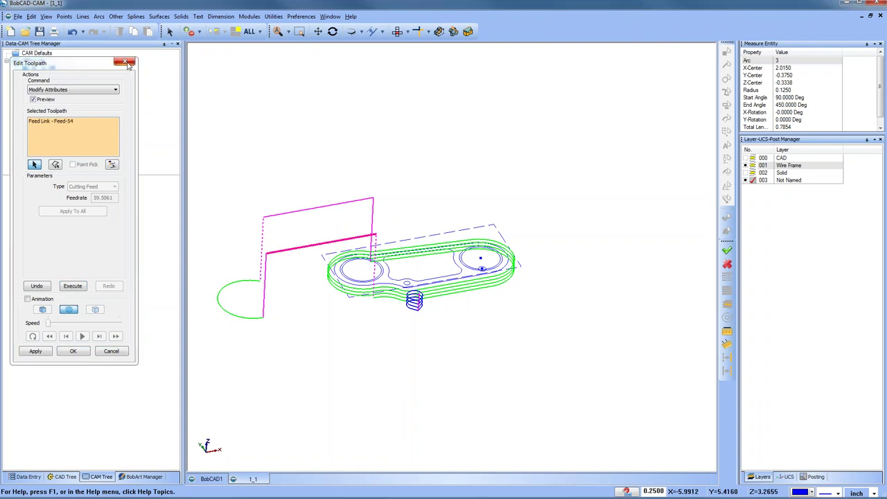
left_click(83, 91)
left_click(80, 129)
right_click(81, 121)
left_click(109, 132)
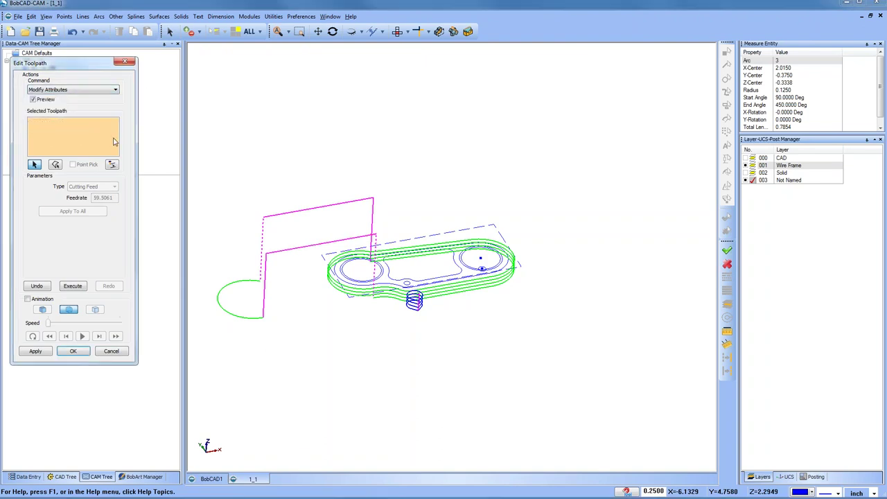
- Select both feed links leading to the shifted arc and apply a User Defined feedrate of 100 to all
left_click(305, 212)
left_click(286, 252)
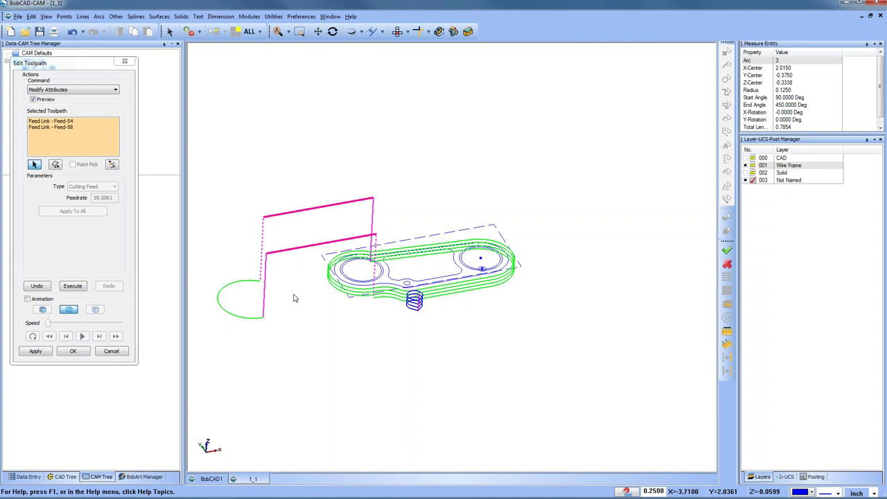
left_click(99, 189)
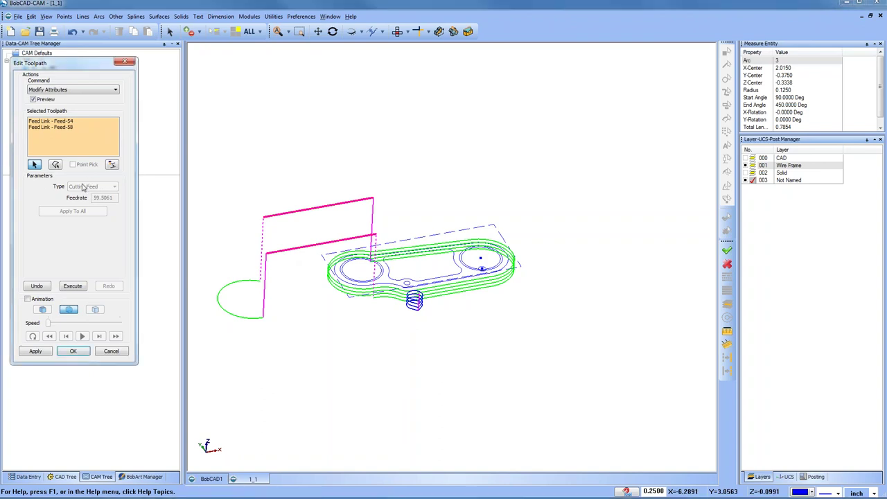
left_click(62, 123)
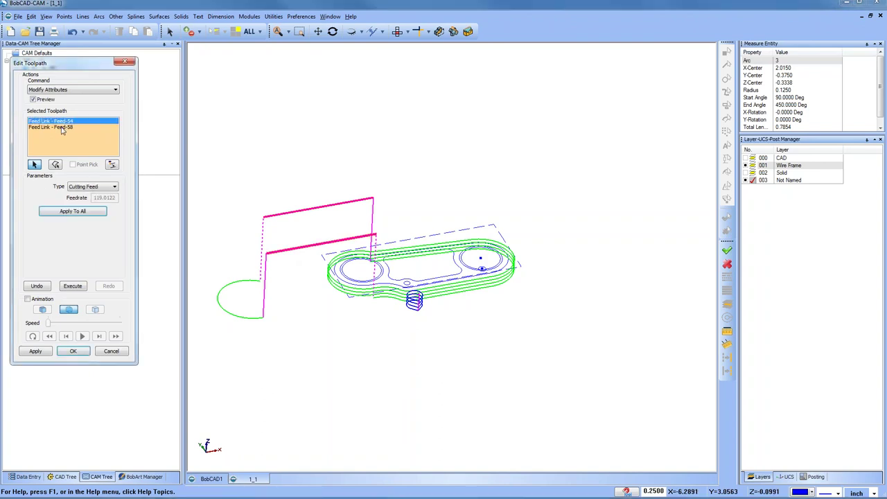
left_click(63, 127, "shift")
left_click(63, 128)
scroll(97, 192, "down", 1)
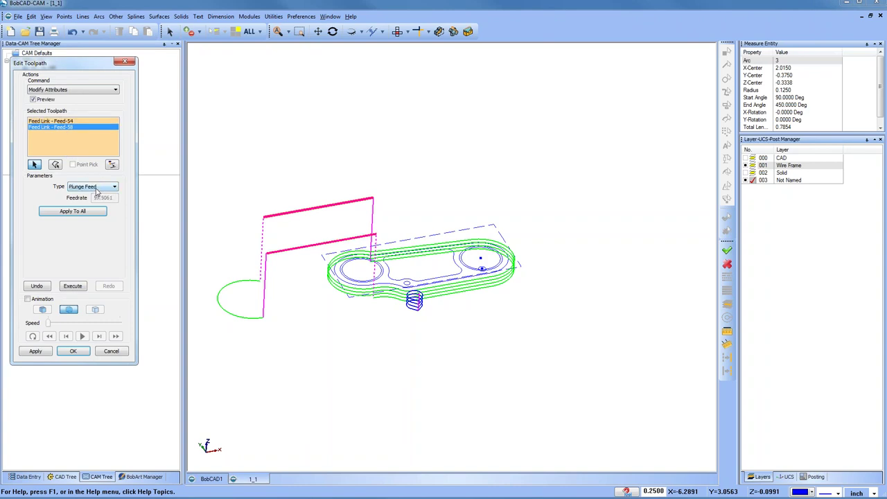
left_click(97, 192)
left_click(103, 210)
double_click(103, 197)
type("100")
left_click(84, 214)
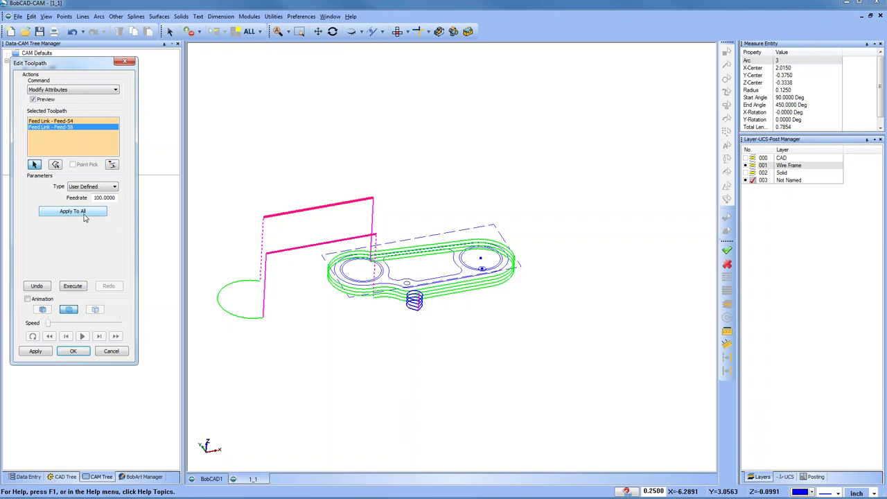
- Replace the selection with the shifted arc and apply a User Defined feedrate of 75 to it
right_click(95, 128)
left_click(139, 136)
right_click(83, 131)
left_click(115, 148)
left_click(229, 287)
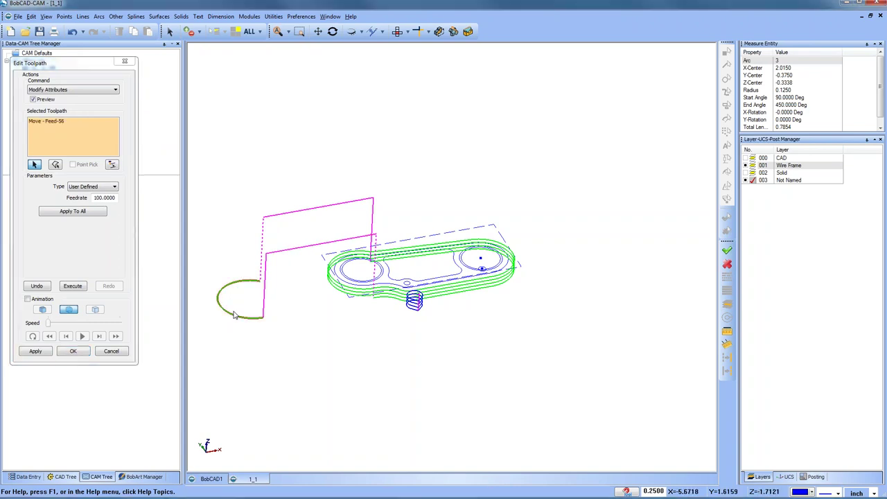
double_click(105, 197)
type("75")
left_click(85, 217)
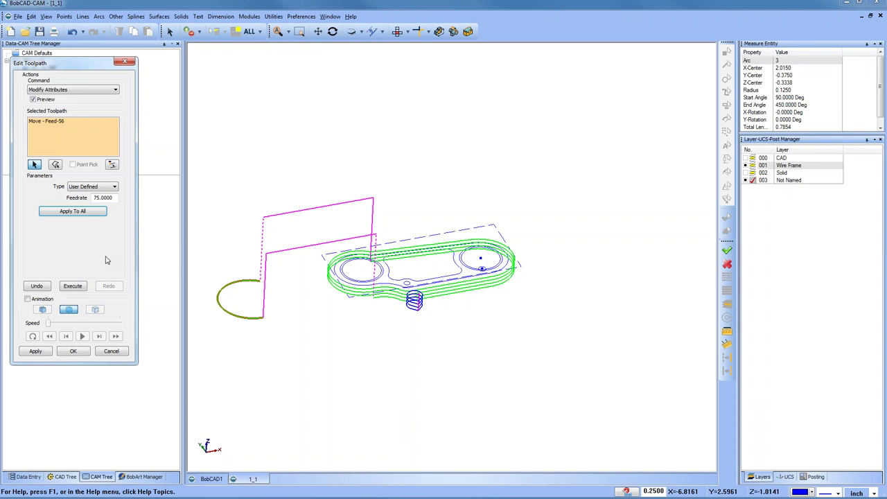
- Discard the toolpath edits, switch to the top view and reopen the Profile Rough toolpath for editing
left_click(117, 351)
middle_click_drag(342, 231, 423, 270)
scroll(423, 270, "up", 2)
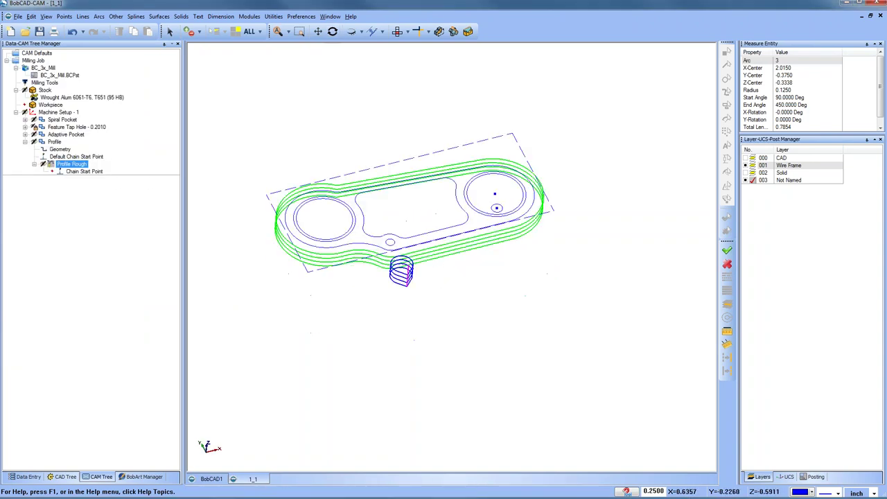
left_click(398, 31)
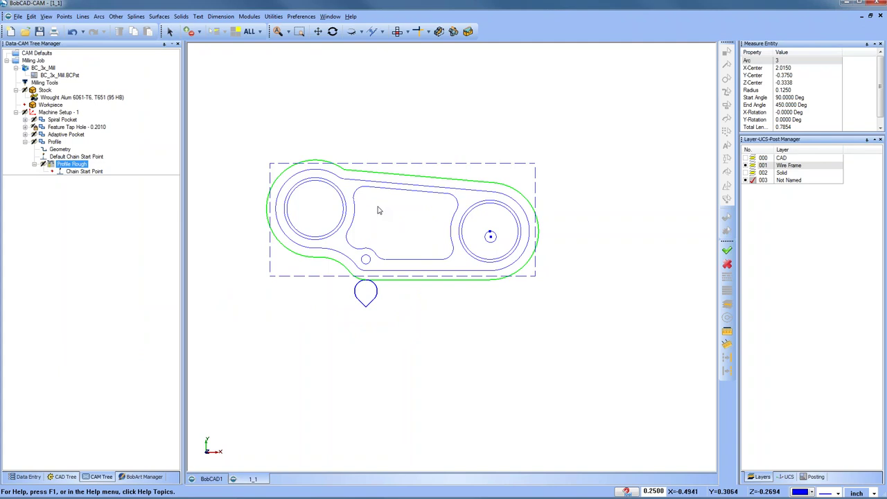
double_click(76, 166)
right_click(77, 167)
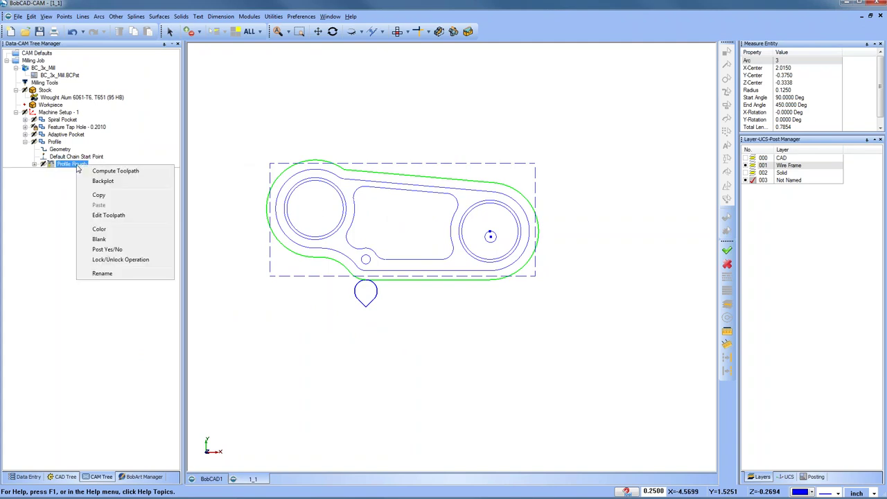
left_click(136, 221)
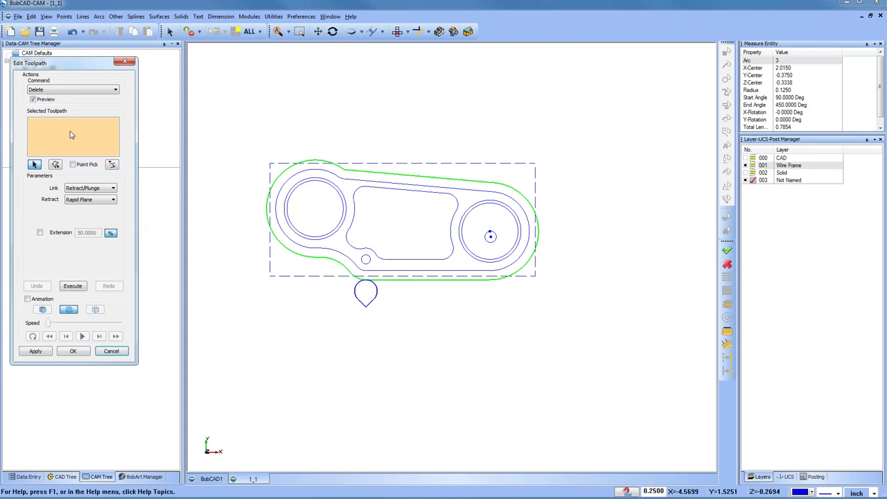
- With the Delete command and preview off, select the four stacked arc moves around the part's +X end
left_click(69, 90)
left_click(67, 99)
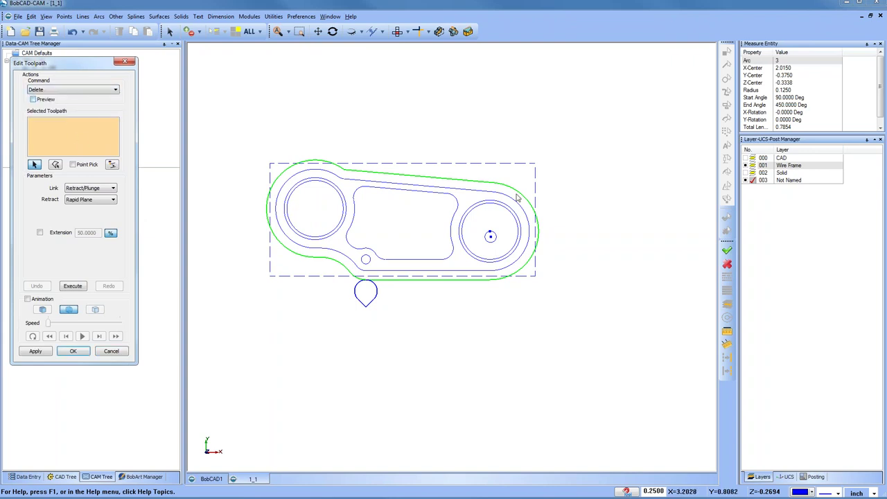
left_click_drag(518, 176, 601, 282)
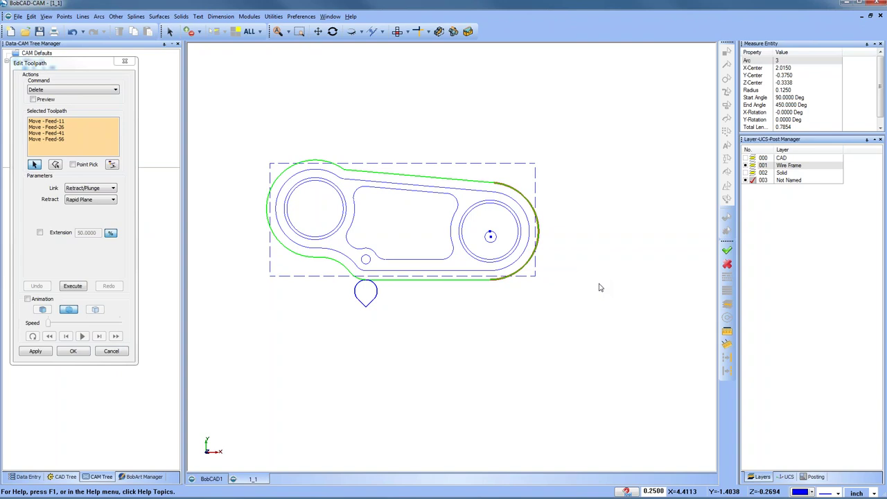
middle_click_drag(428, 349, 437, 313)
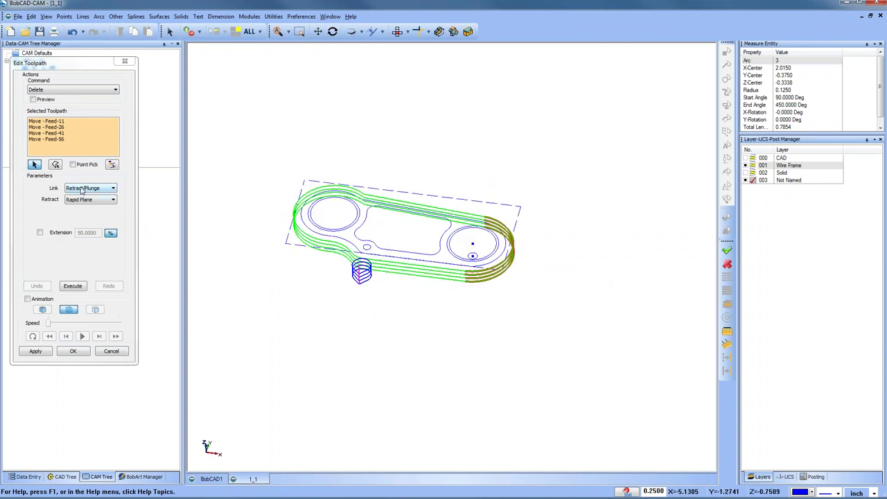
- Look through the link and retract options for the deletion and set the link to Direct Rapid
left_click(109, 191)
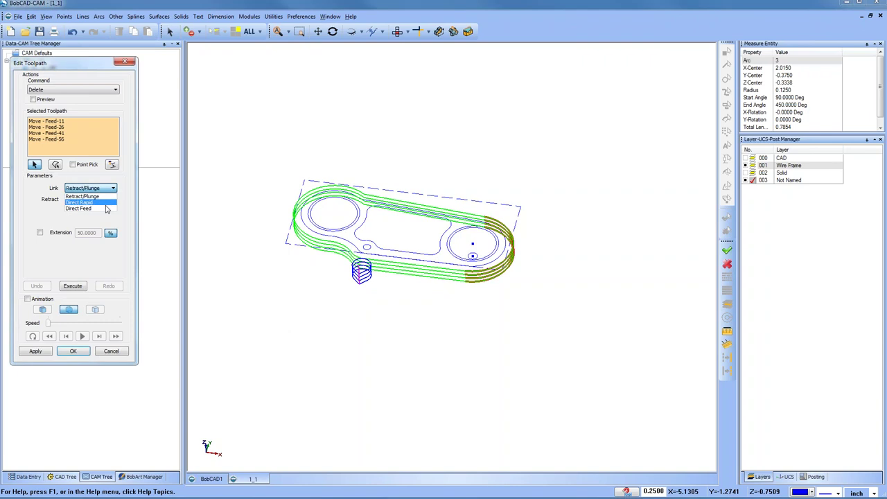
left_click(64, 230)
left_click(88, 202)
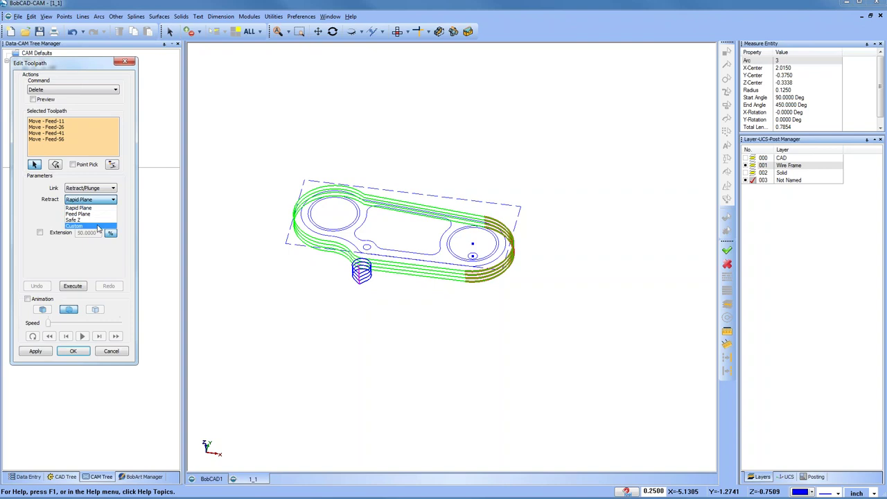
left_click(81, 202)
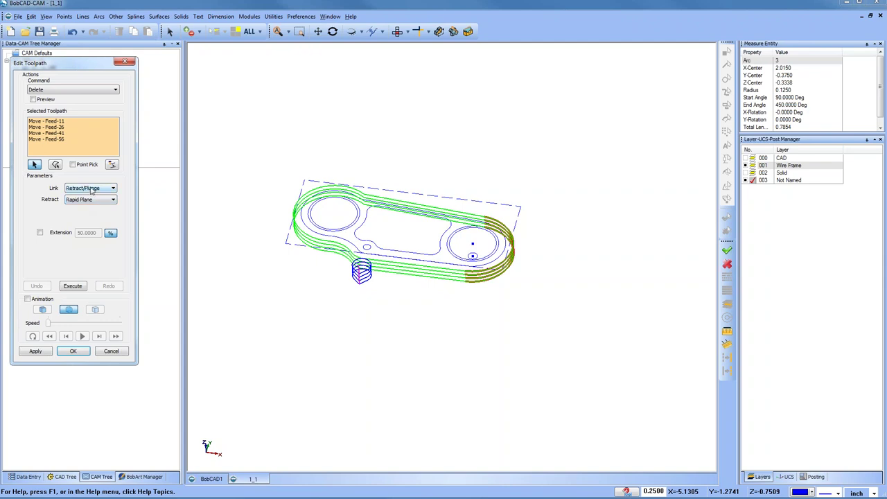
left_click(95, 188)
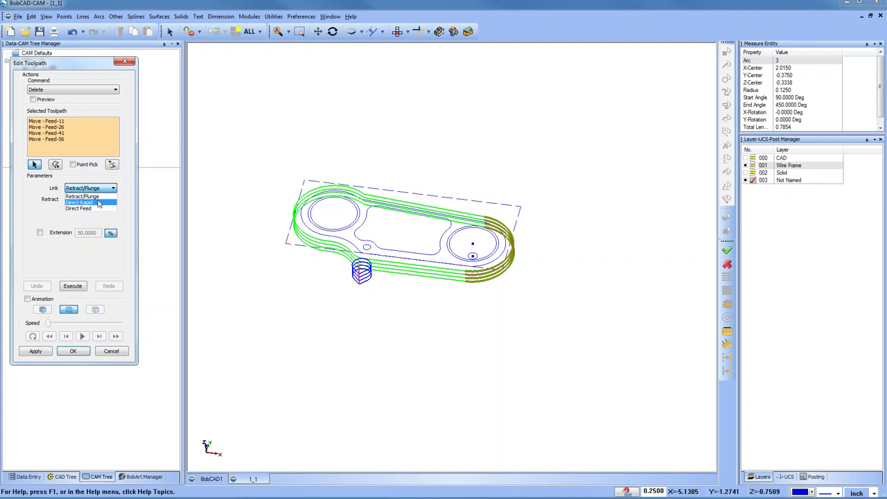
left_click(98, 203)
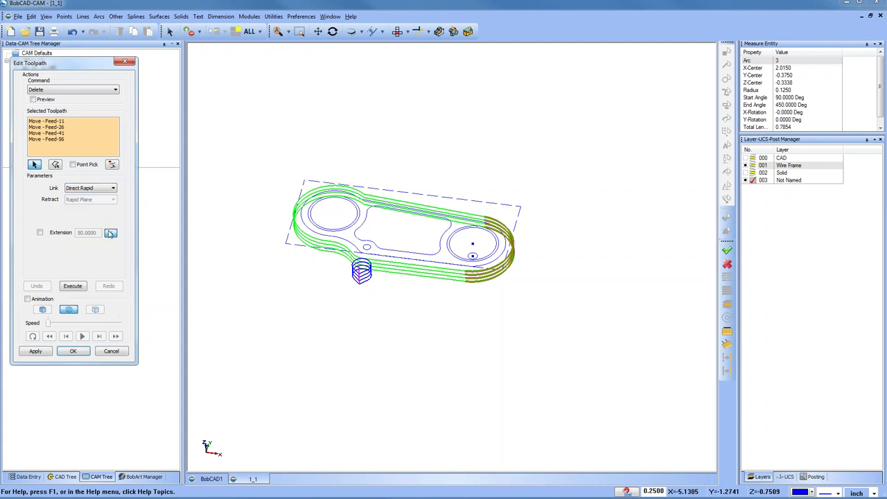
- Delete the four selected arc moves using the Direct Rapid link, with the adjoining moves extended by a distance of 1
left_click(40, 233)
left_click(111, 234)
double_click(85, 233)
type("1")
left_click(75, 287)
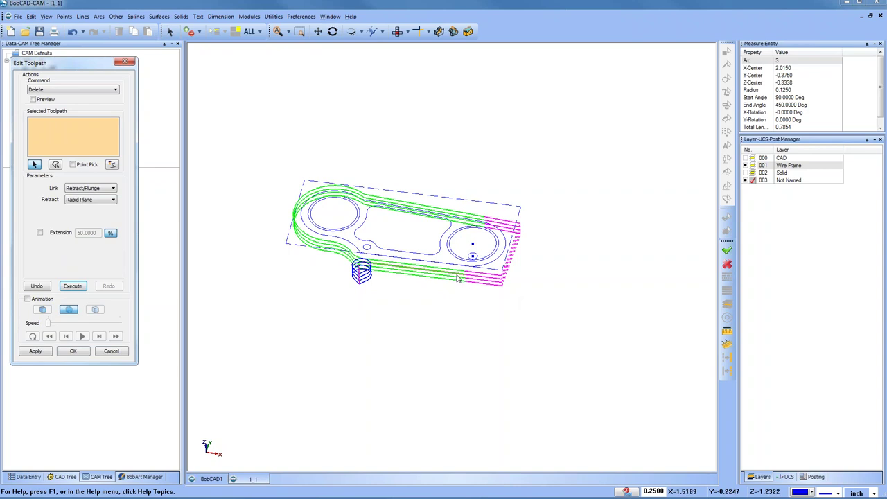
scroll(477, 300, "up", 3)
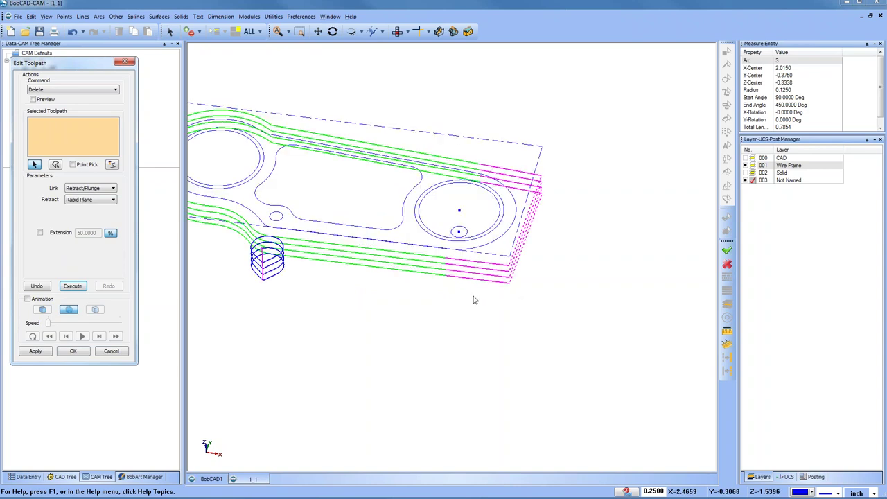
scroll(499, 312, "down", 2)
middle_click_drag(489, 322, 506, 375)
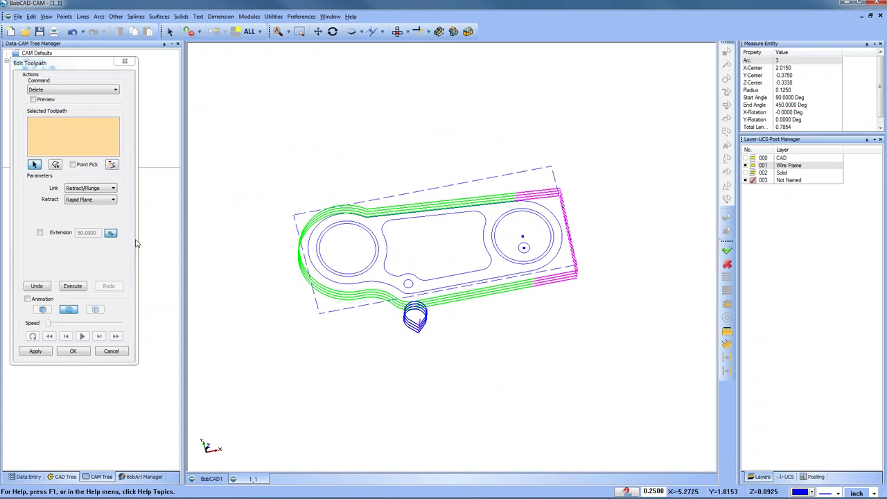
- Undo the arc deletion with the 1-inch extension and return to the top view
left_click(39, 286)
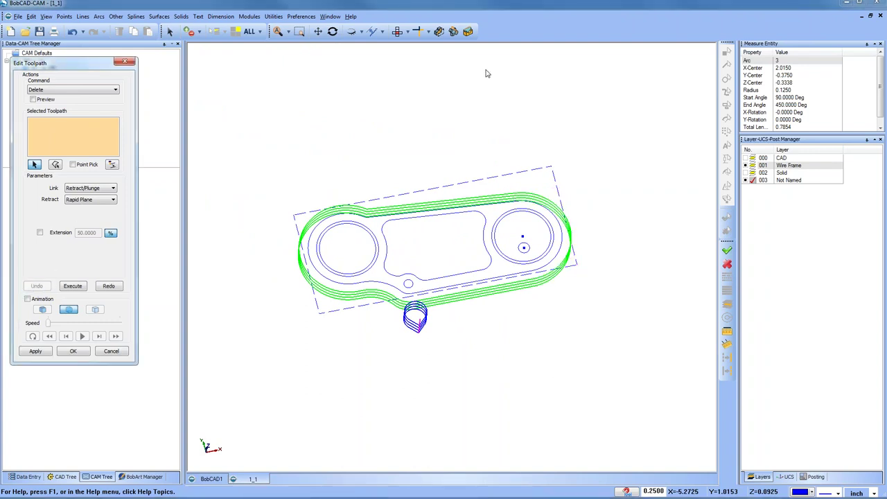
left_click(516, 125)
key("Home")
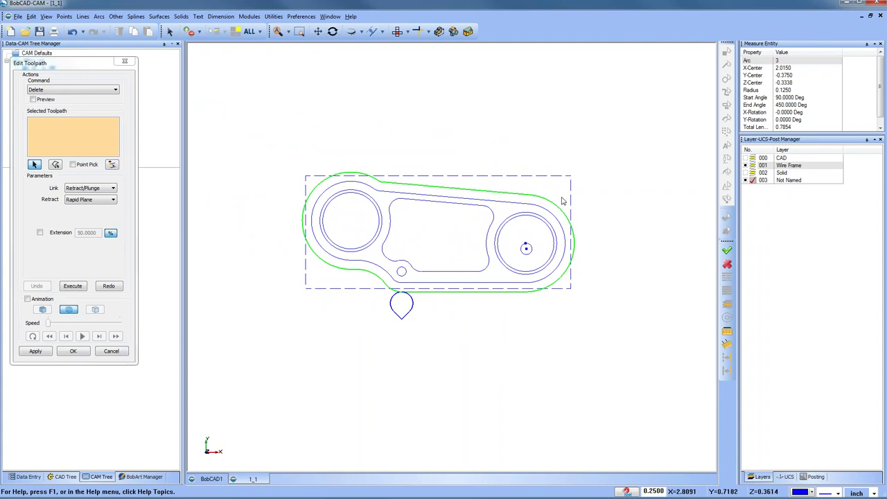
- Reselect the four arc moves at the +X end and delete them with a Direct Rapid link and an extension of 2
left_click_drag(560, 192, 619, 294)
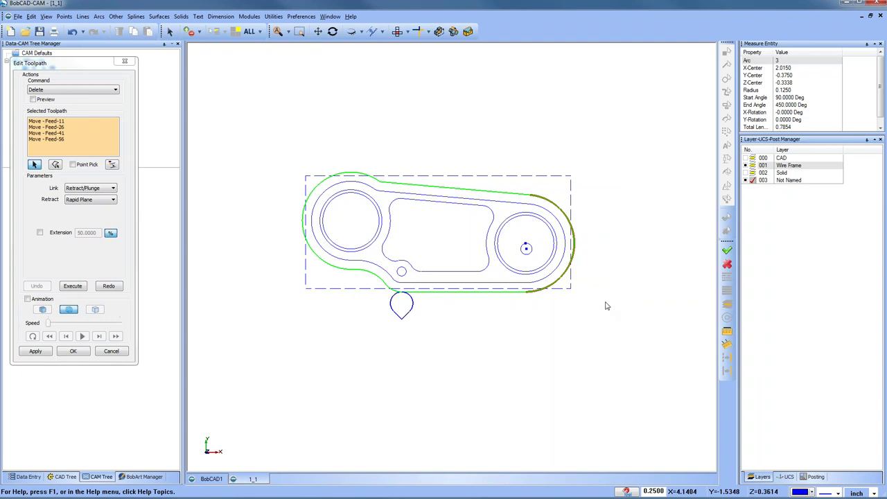
left_click(99, 188)
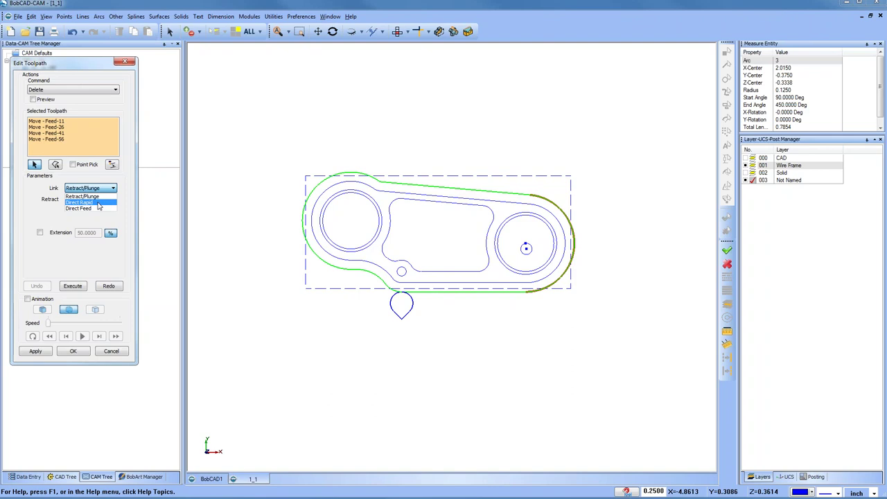
left_click(99, 202)
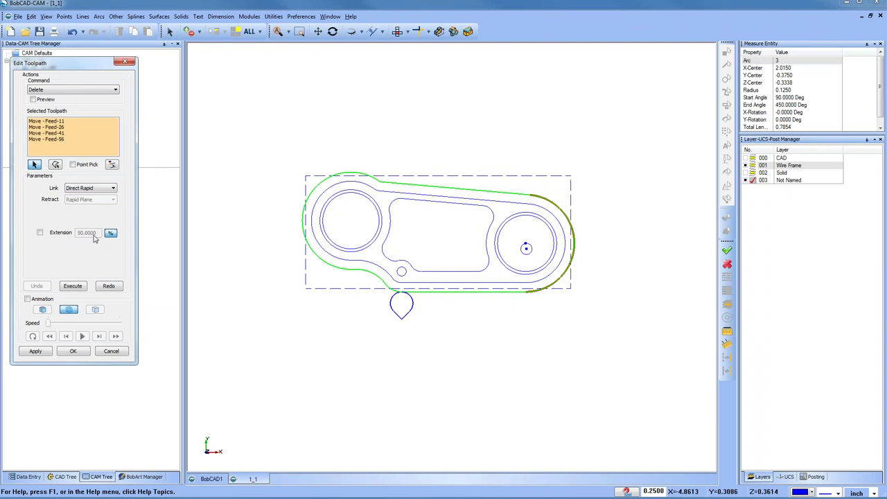
left_click(40, 232)
double_click(96, 233)
type("2")
left_click(69, 287)
middle_click_drag(382, 284, 383, 253)
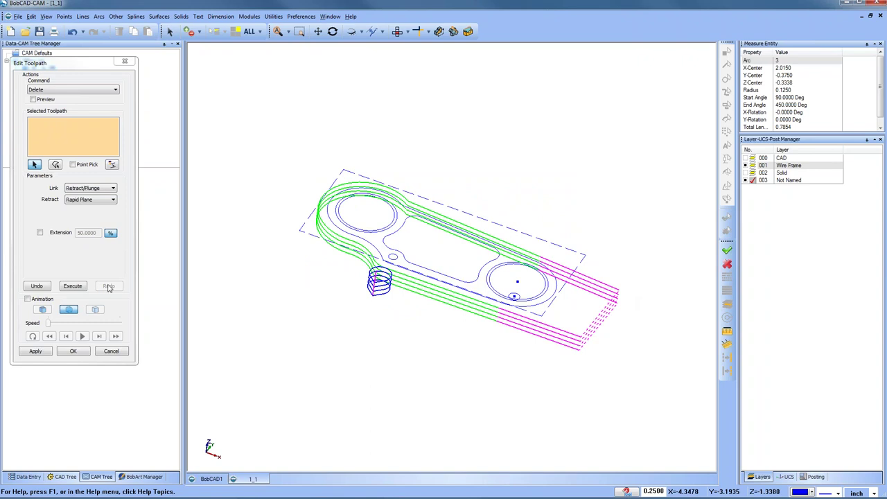
- Undo the deletion made with the extension of 2 and restore the top view
left_click(37, 285)
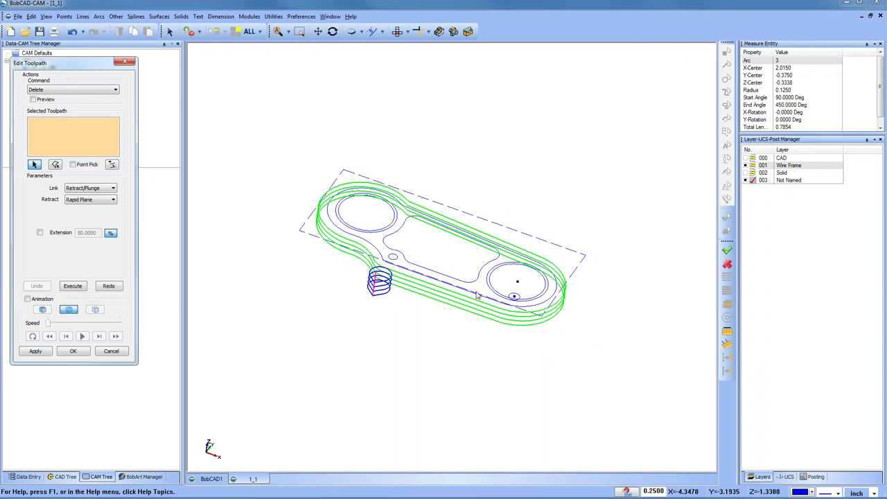
key("ctrl+2")
key("ctrl+1")
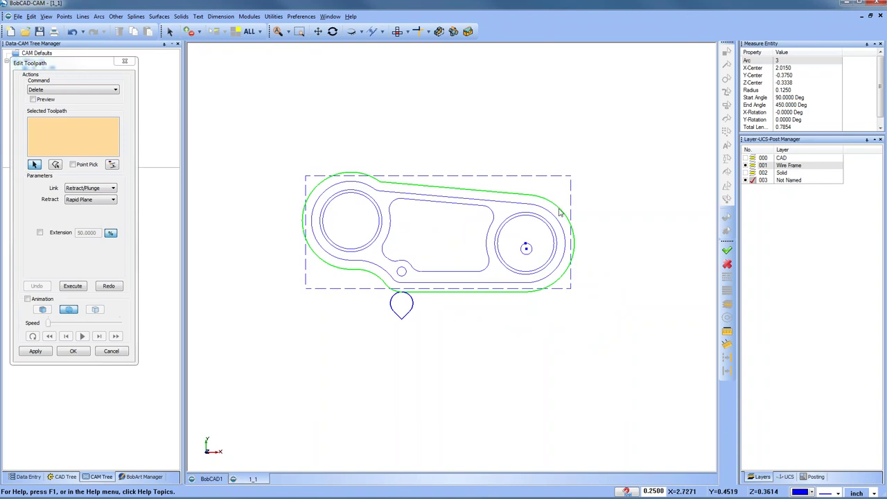
- Select the four +X end arc moves again and delete them with a Direct Feed link and a fixed-distance extension
left_click_drag(525, 187, 628, 293)
left_click(93, 188)
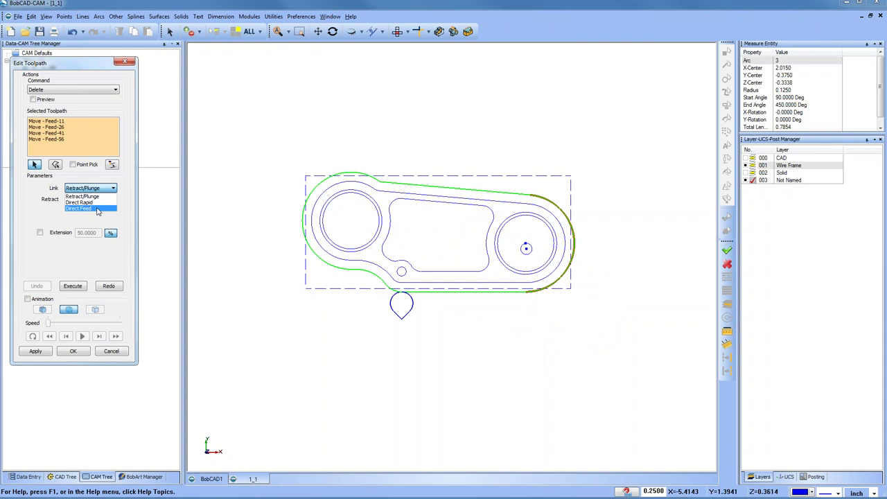
left_click(98, 209)
left_click(40, 233)
double_click(88, 233)
type("0.2000")
left_click(72, 286)
key("ctrl+i")
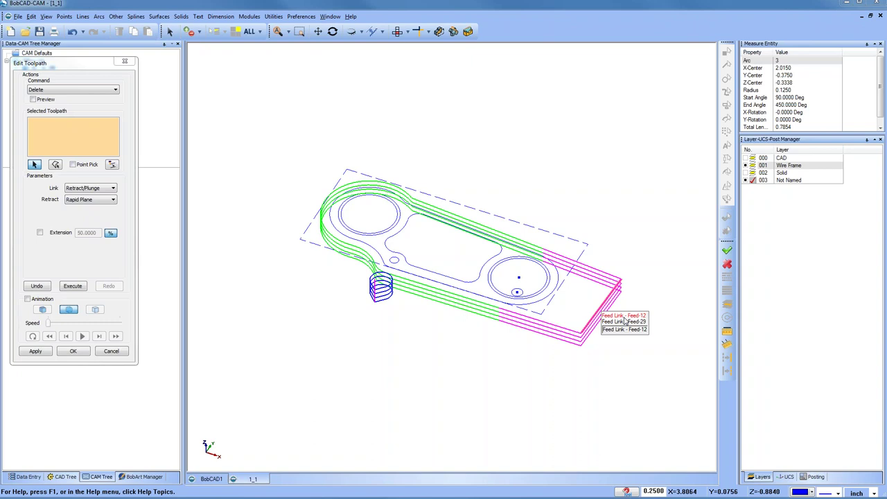
- Delete the topmost feed link at the +X end, using a Retract/Plunge link to the Rapid Plane
left_click(625, 319)
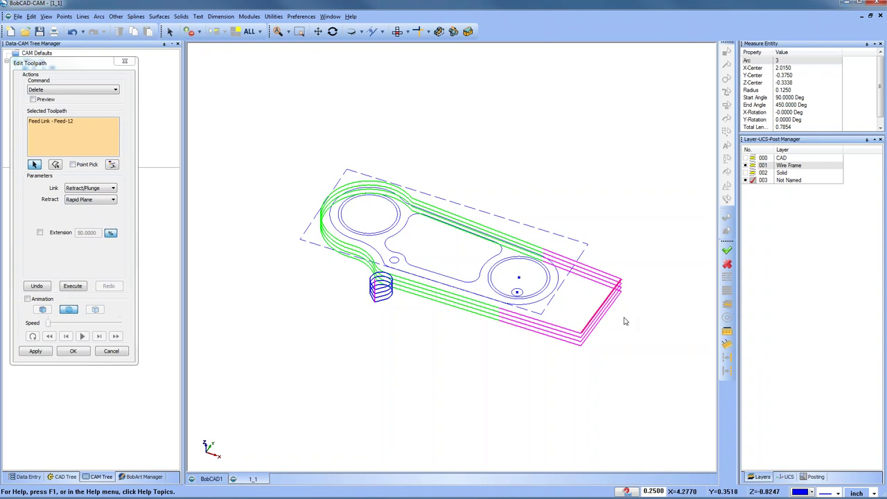
left_click(97, 190)
left_click(96, 200)
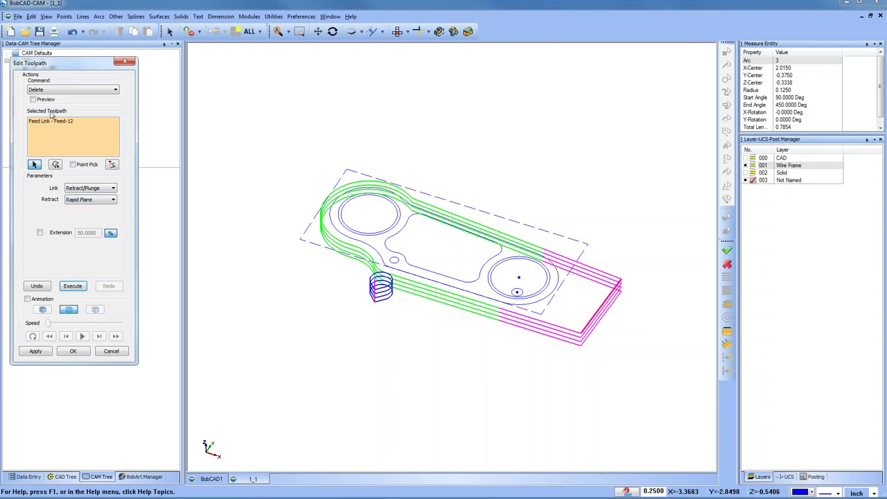
left_click(74, 286)
middle_click_drag(408, 320, 431, 314)
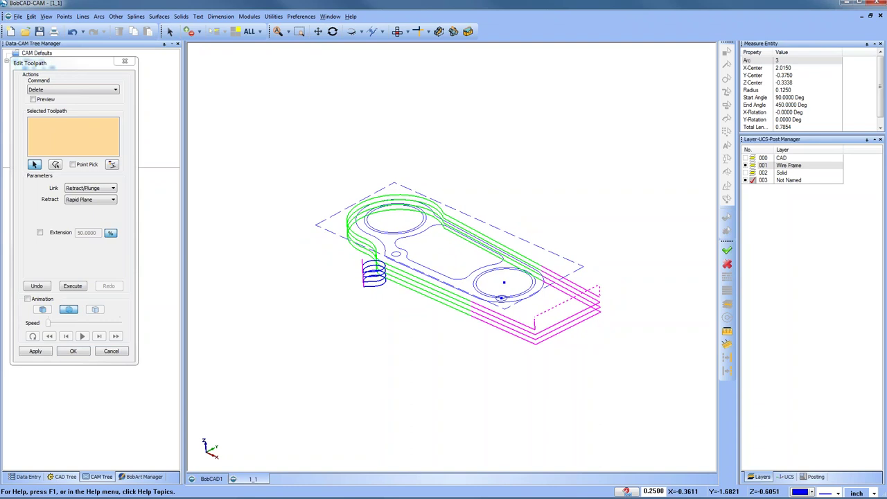
- Use the Move command to shift the lowest feed link at the +X end down about 0.62 in Z with Direct Auto linking
left_click(558, 338)
left_click(78, 90)
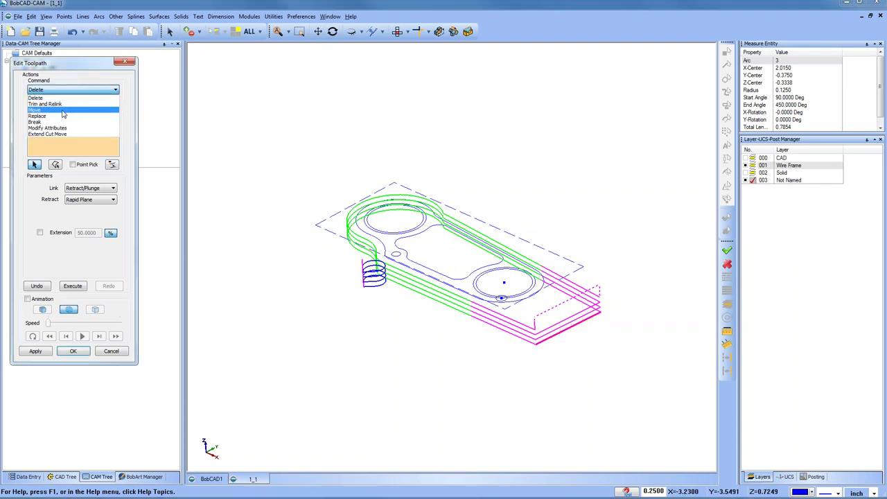
left_click(79, 111)
left_click(595, 312)
left_click_drag(600, 300, 605, 334)
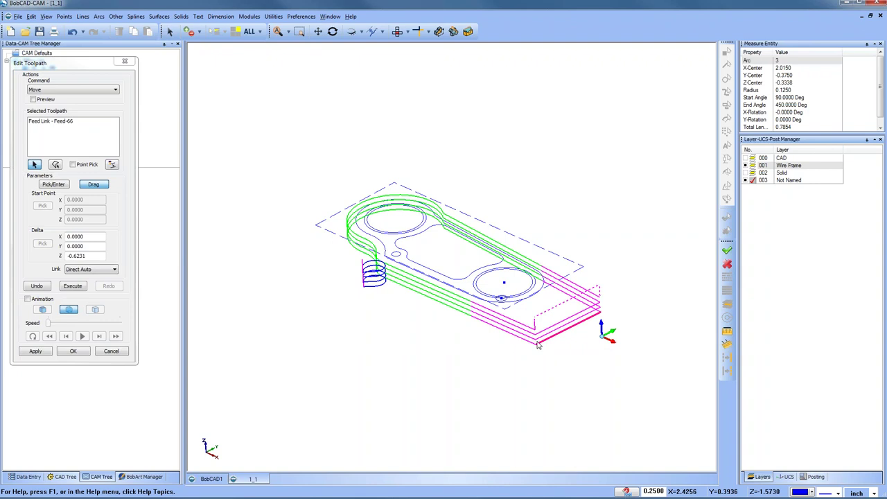
left_click(72, 287)
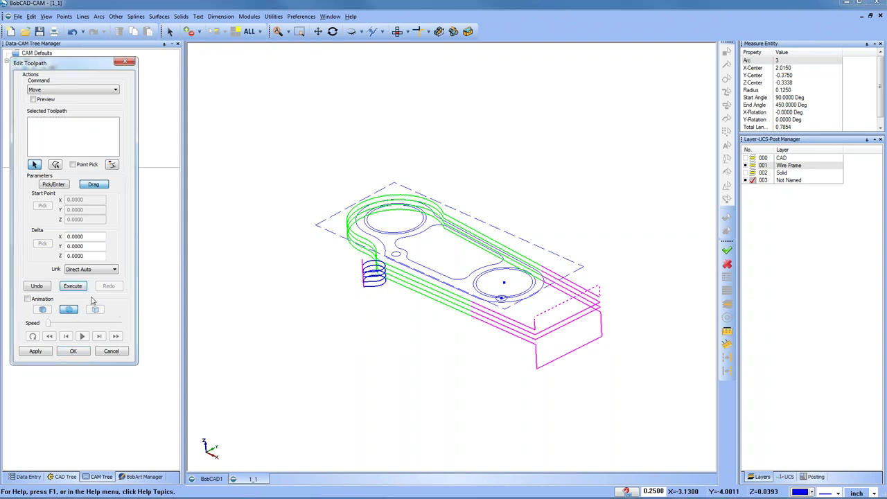
left_click(75, 352)
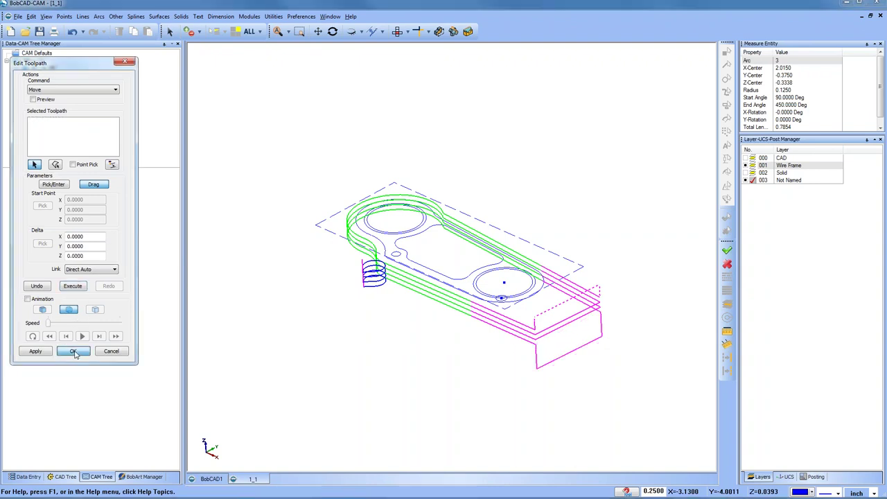
middle_click_drag(299, 374, 444, 305)
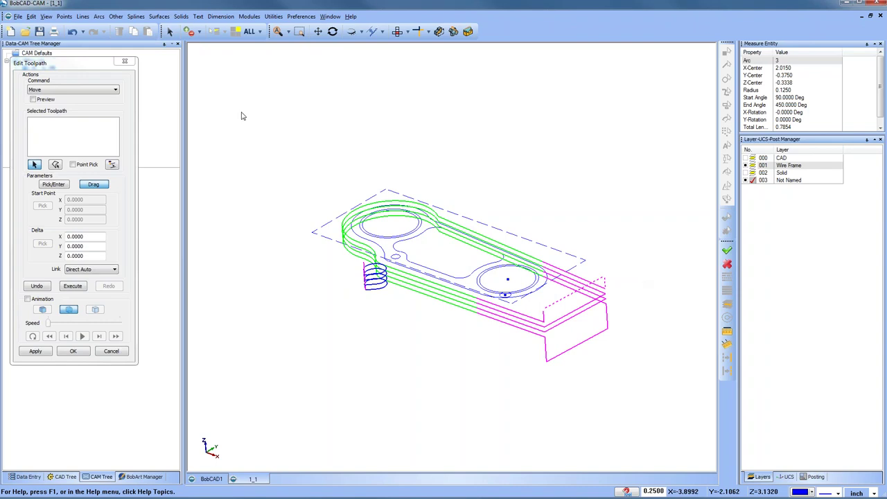
- Return to the Delete command, review its link options, set the retract to Custom and enable the extension
left_click(62, 90)
left_click(64, 98)
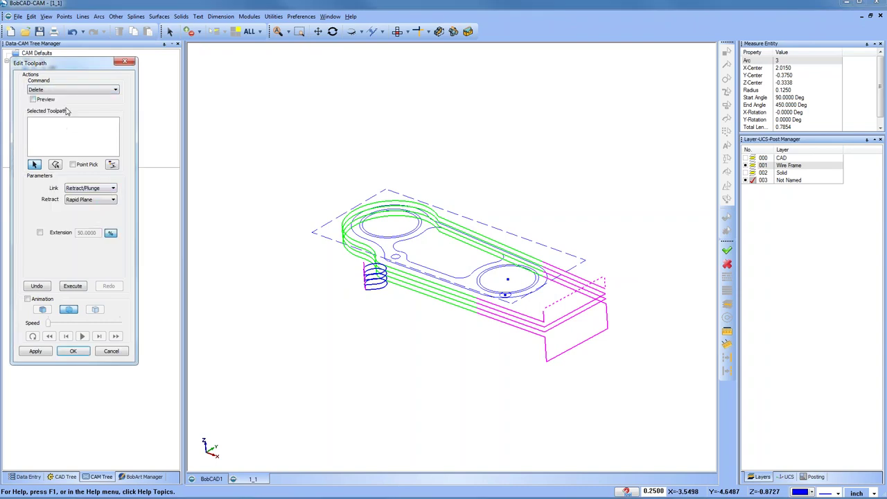
left_click(109, 190)
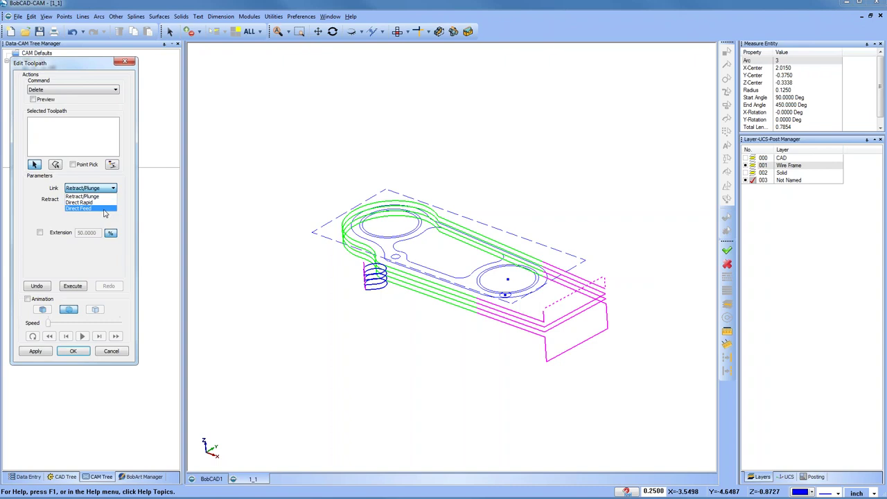
left_click(80, 220)
left_click(97, 199)
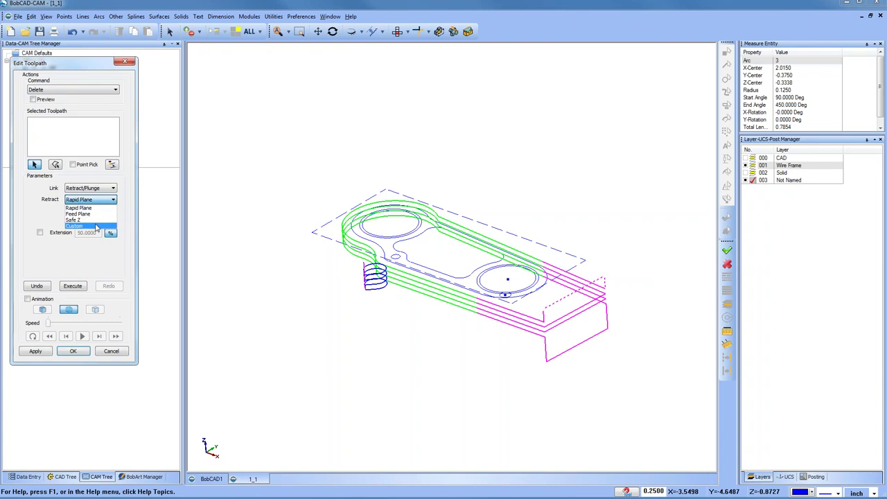
left_click(90, 227)
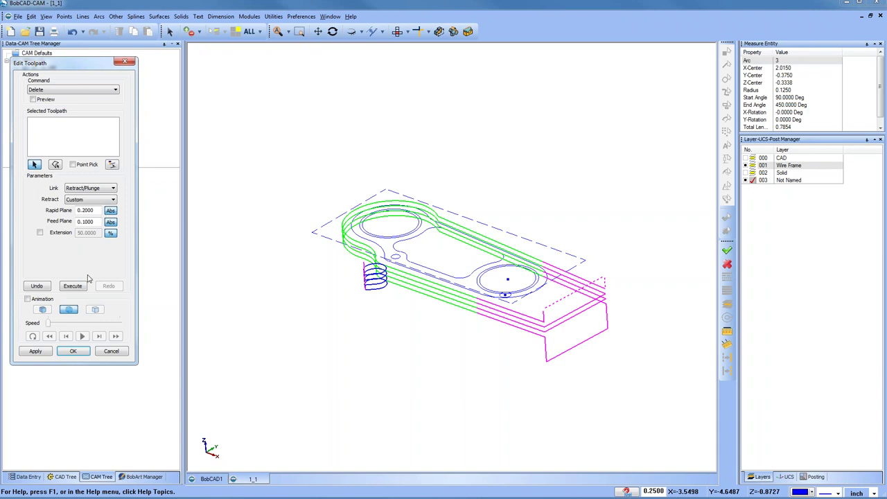
left_click(40, 233)
- Show the Solid layer and compare the solid part with the edited toolpath
left_click(749, 173)
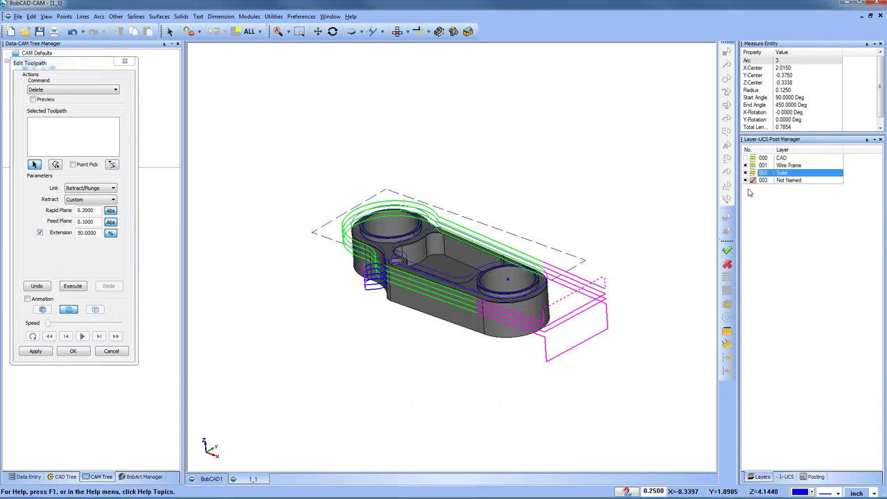
middle_click_drag(505, 198, 457, 215)
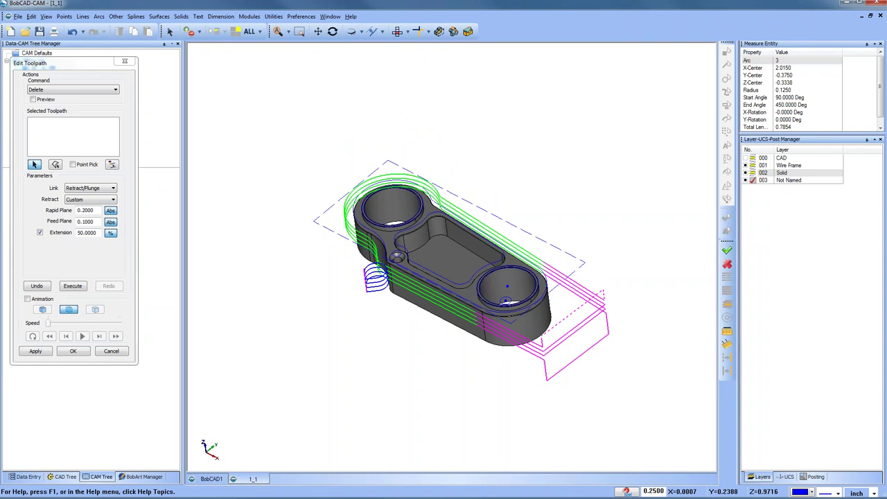
right_click(427, 106)
left_click(454, 124)
- Discard the toolpath edits, return to the top view and hide the Solid and Wire Frame layers
left_click(121, 354)
left_click(397, 32)
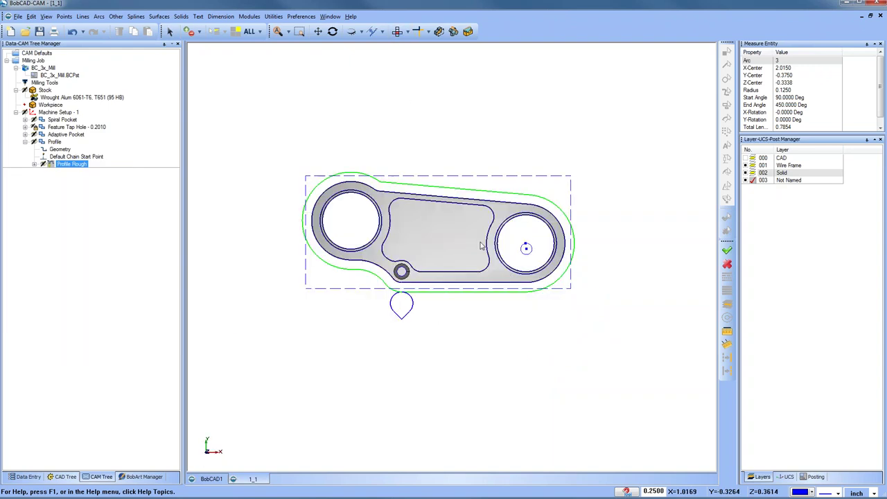
left_click(750, 172)
left_click(747, 172)
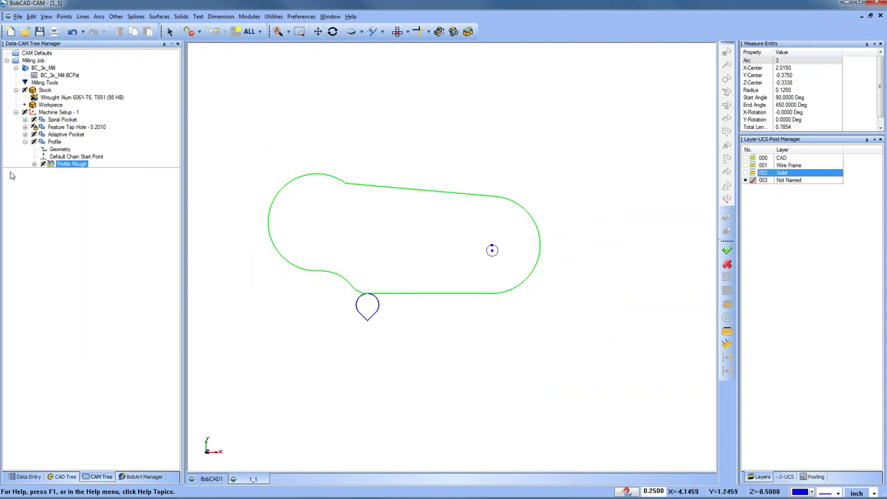
- Reopen the Profile Rough toolpath for editing and select the four stacked arc moves at the +X end for deletion
right_click(71, 166)
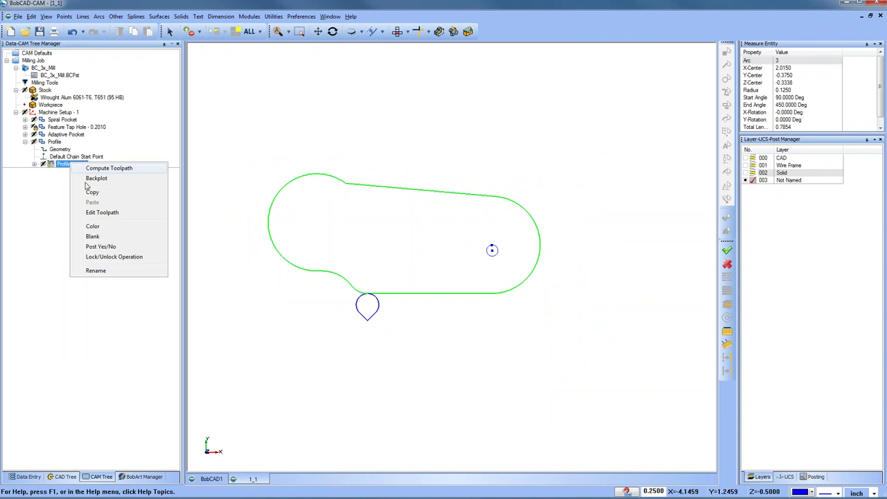
left_click(125, 210)
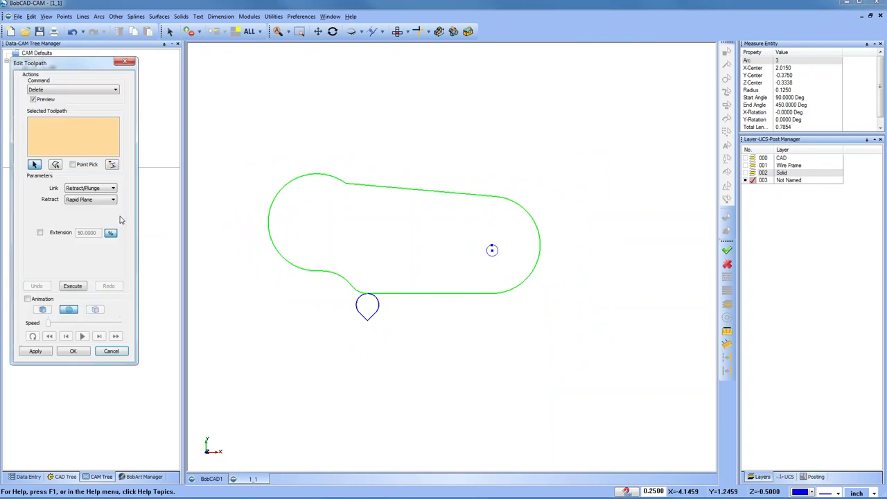
left_click(74, 91)
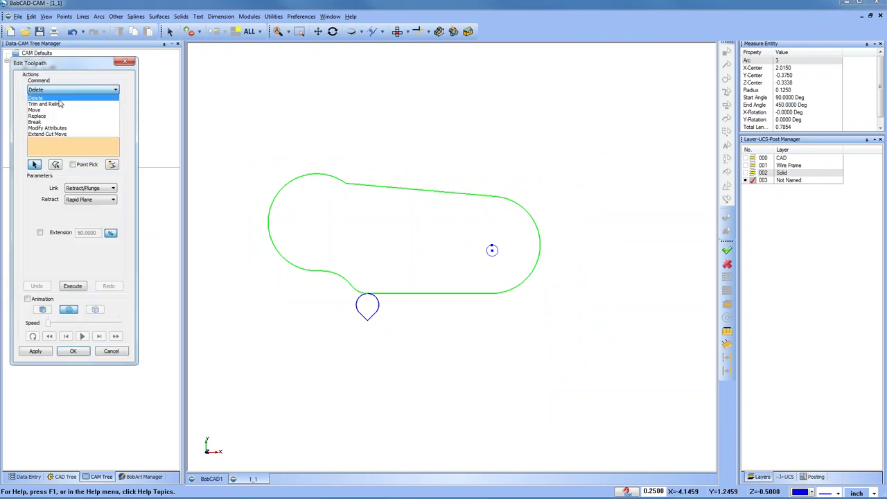
left_click(62, 103)
left_click_drag(516, 191, 589, 310)
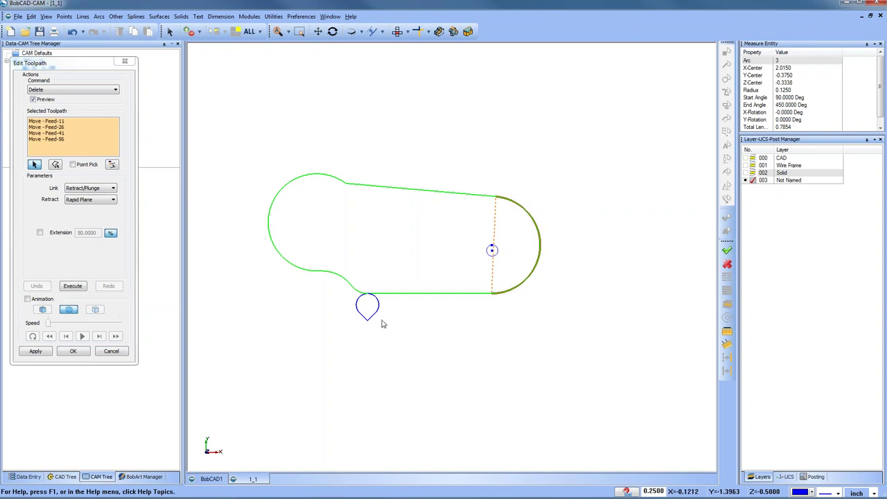
- Try deleting the four arc moves with an absolute extension of 2.0000 and a Rapid Plane retract, and undo the deletion
key("ctrl+i")
left_click(39, 233)
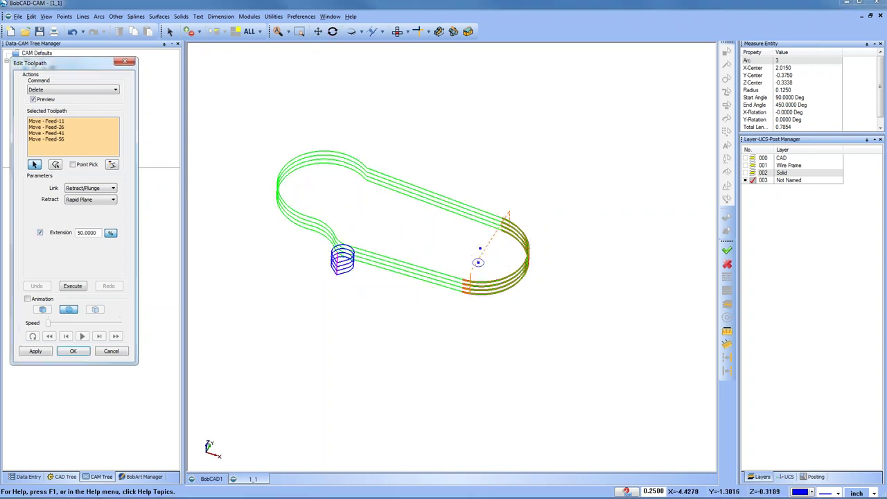
left_click(110, 233)
key("shift+Tab")
type("2")
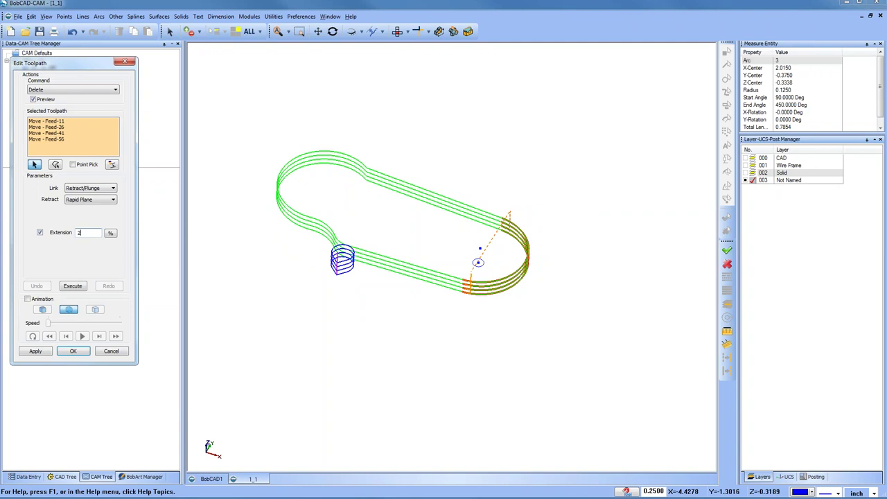
key("Tab")
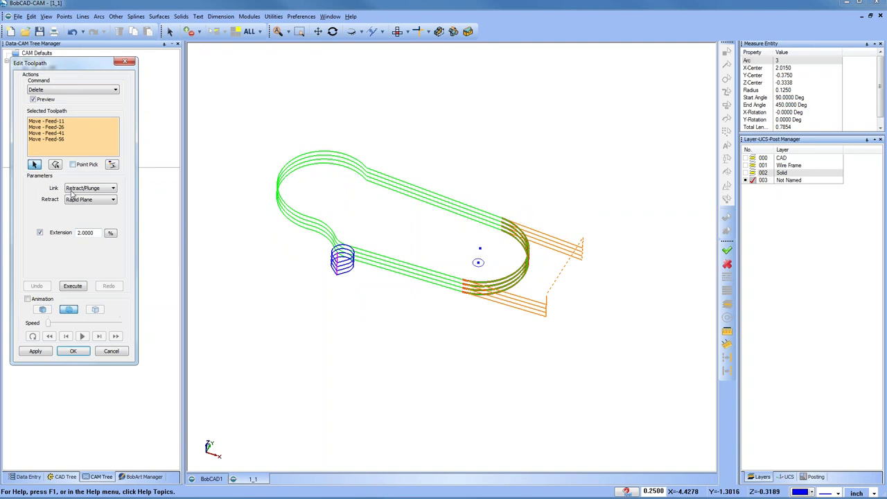
left_click(78, 292)
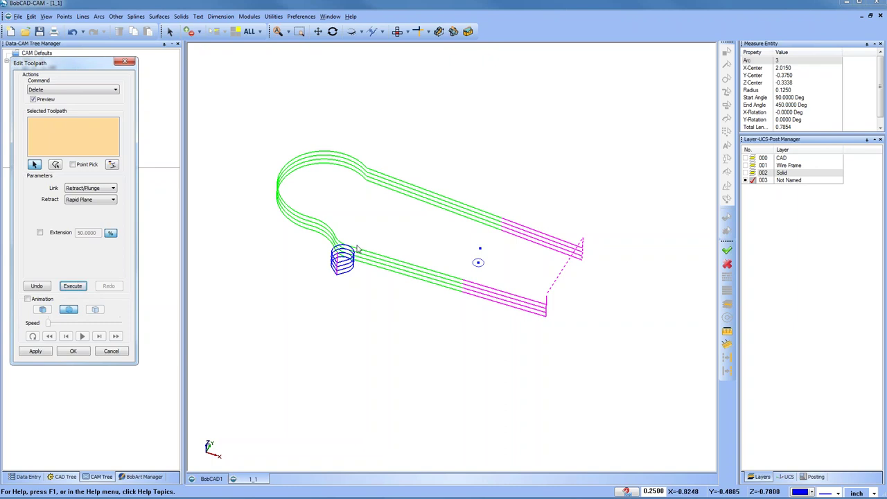
middle_click_drag(326, 250, 337, 229)
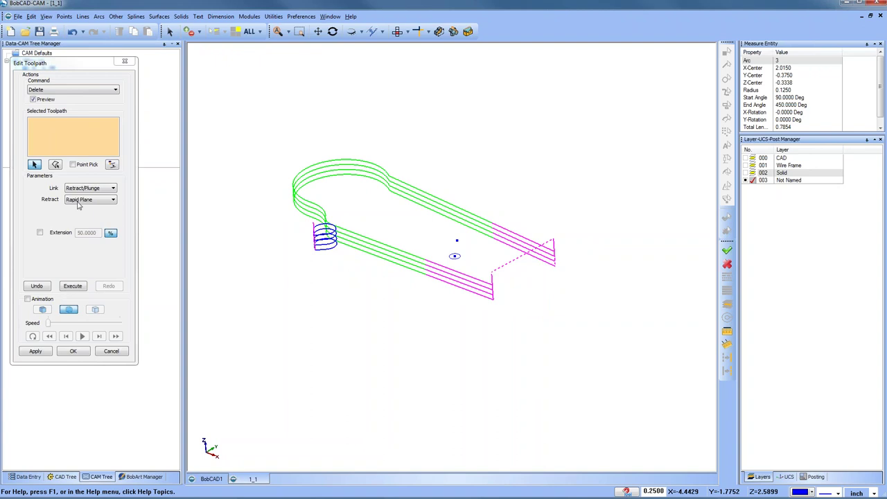
left_click(34, 285)
- Try deleting the four arc moves with a Feed Plane retract and no extension, and undo the deletion
left_click_drag(490, 253, 506, 305)
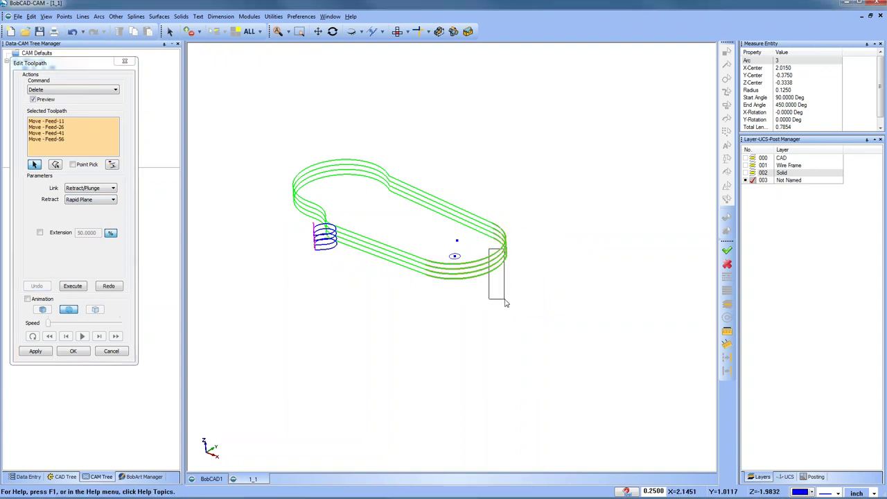
left_click(98, 200)
left_click(104, 214)
left_click(75, 287)
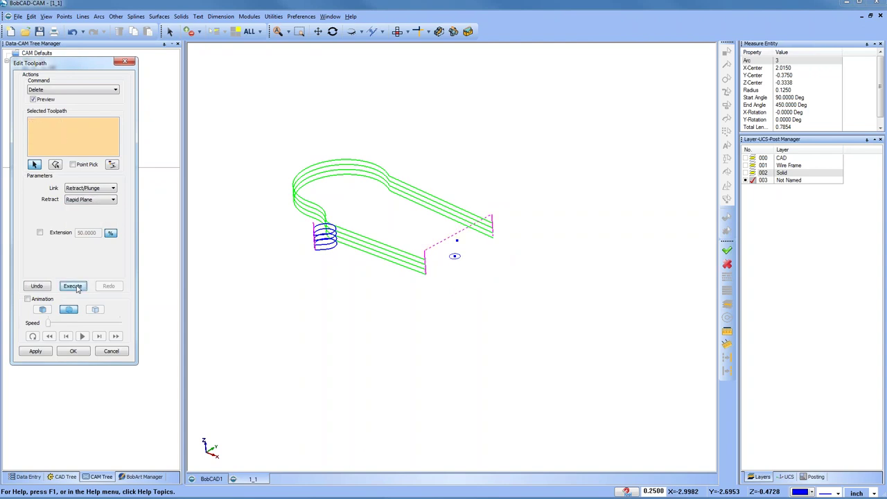
left_click(37, 287)
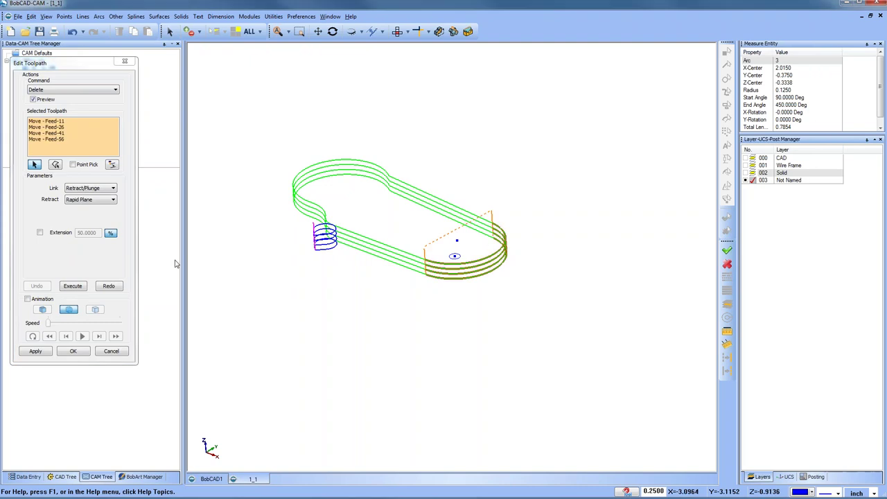
- Try deleting the four arc moves with an extension of 2.0000 and a Feed Plane retract, and undo the deletion
left_click(39, 232)
double_click(94, 232)
type("2")
left_click(90, 199)
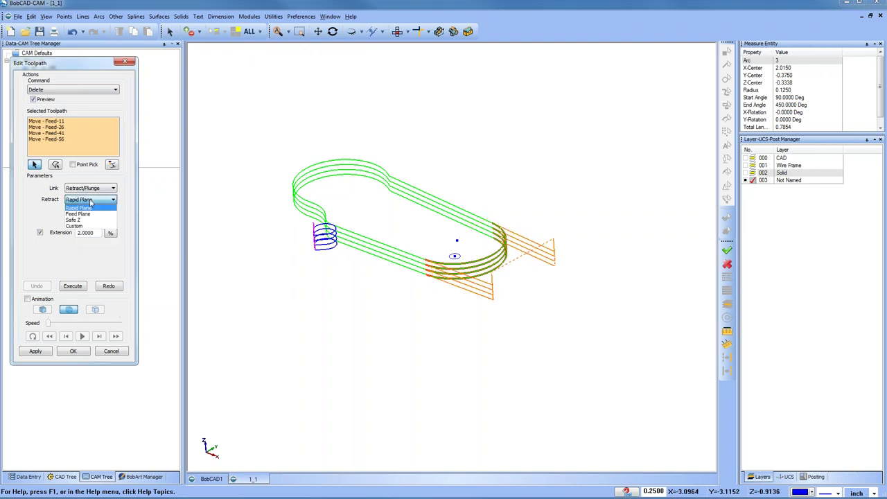
left_click(78, 214)
left_click(72, 287)
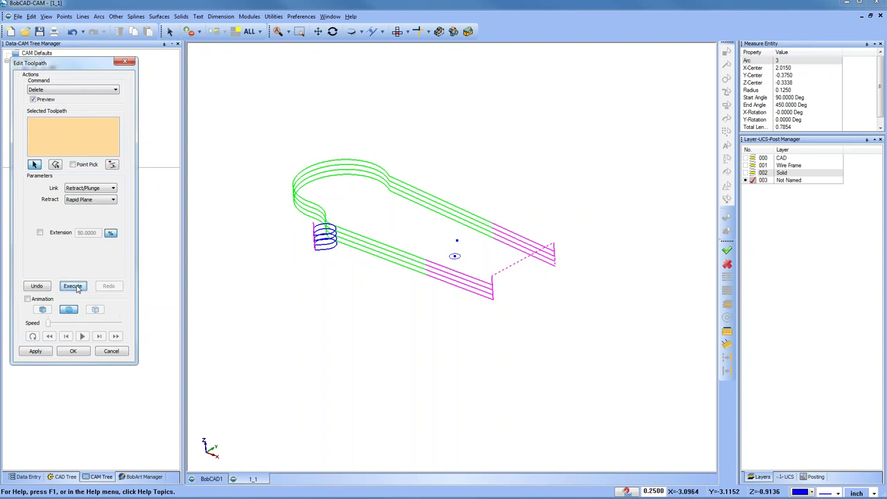
left_click(37, 286)
- Enable the extension for the four selected arc moves and set it to 2.0000
left_click(488, 252)
left_click(40, 233)
double_click(86, 233)
type("2")
- Compare the previewed link moves for the Safe Z, Rapid Plane, Feed Plane and Custom retract options
left_click(102, 200)
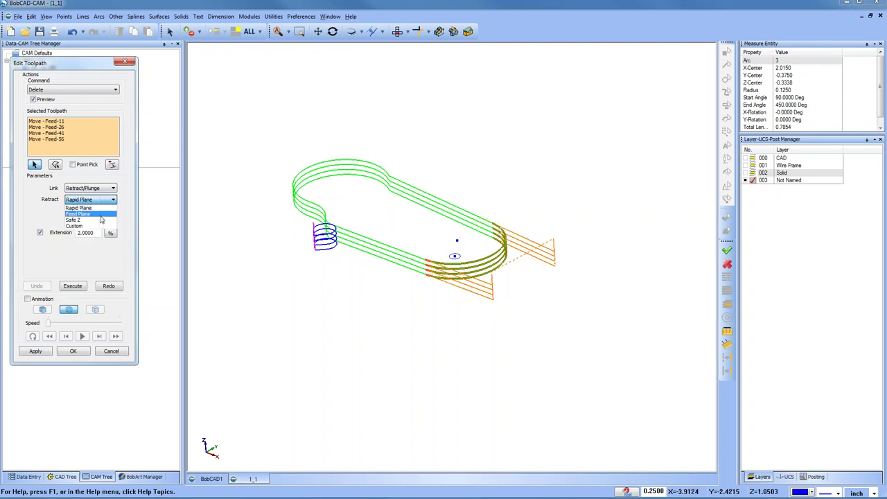
left_click(103, 220)
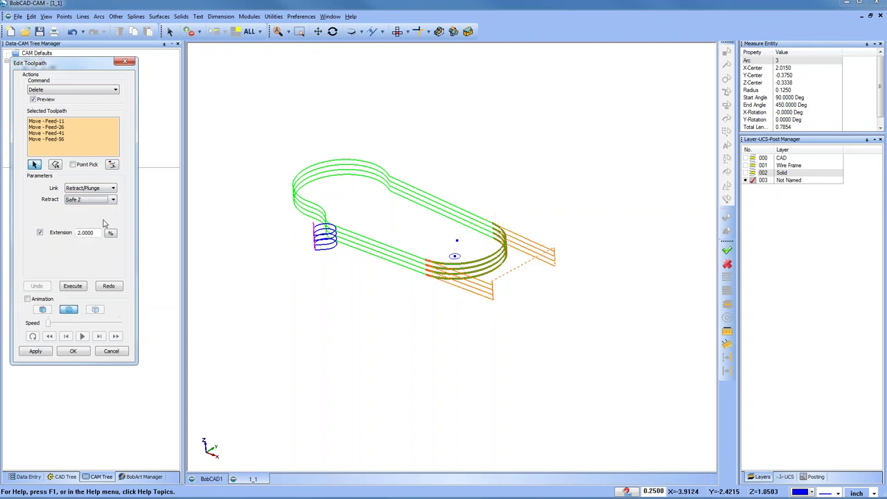
left_click(97, 201)
left_click(96, 207)
scroll(533, 263, "up", 5)
left_click(90, 201)
left_click(83, 213)
left_click(86, 200)
left_click(74, 220)
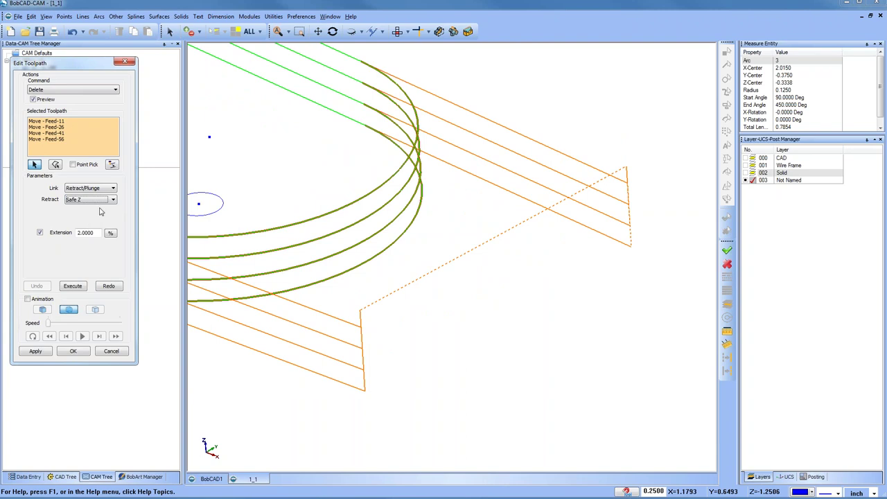
left_click(90, 203)
left_click(92, 233)
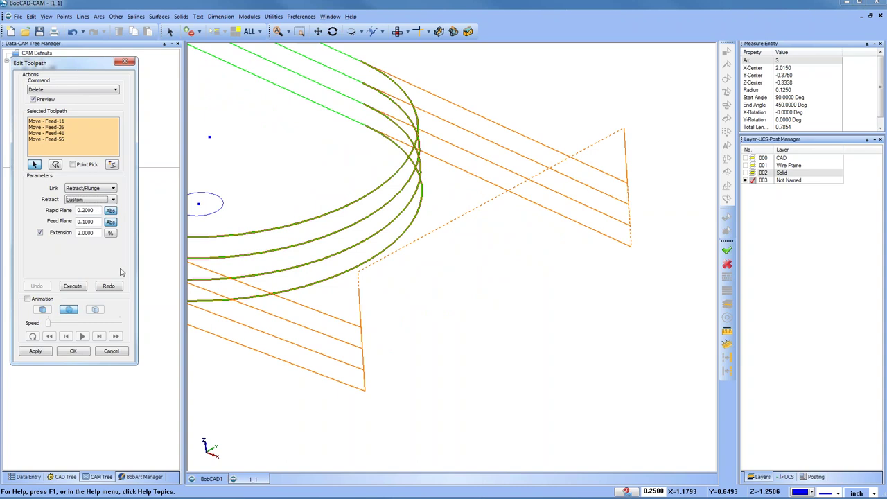
- Set the retract to Feed Plane and delete the four arc moves
left_click(86, 202)
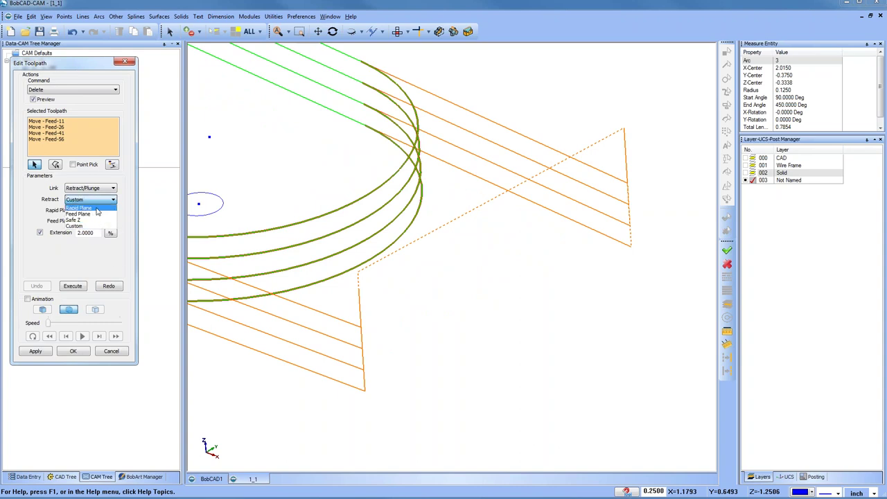
left_click(97, 213)
left_click(72, 285)
scroll(475, 284, "down", 3)
scroll(475, 284, "down", 2)
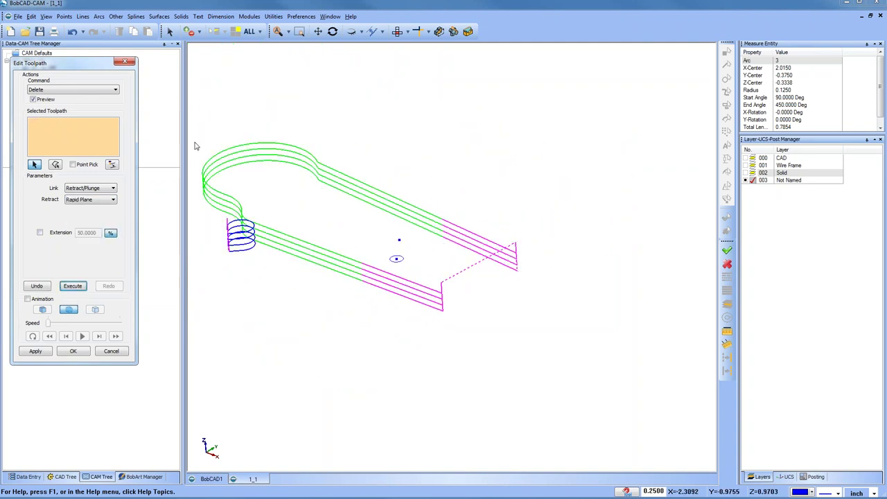
- Move the four rapid link moves between the extended ends up about 0.58 in Z and accept the toolpath edits
left_click(73, 90)
left_click(69, 111)
left_click_drag(456, 259, 472, 292)
left_click(516, 241)
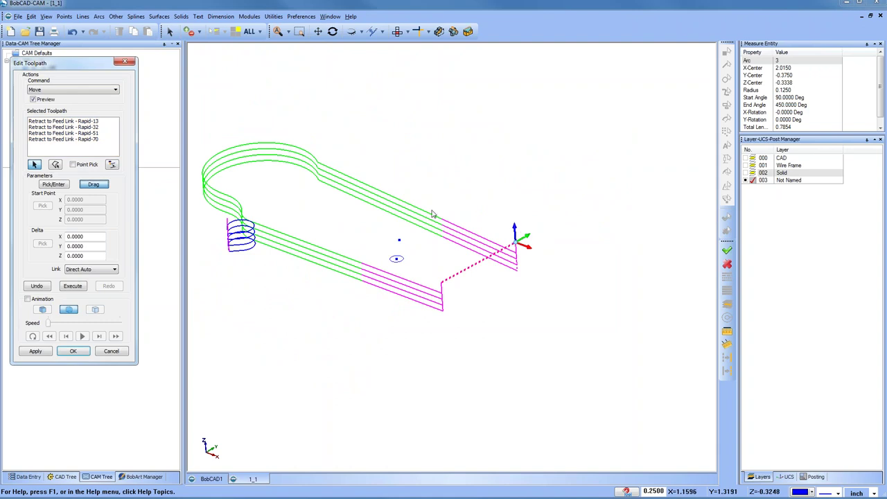
left_click_drag(515, 231, 514, 207)
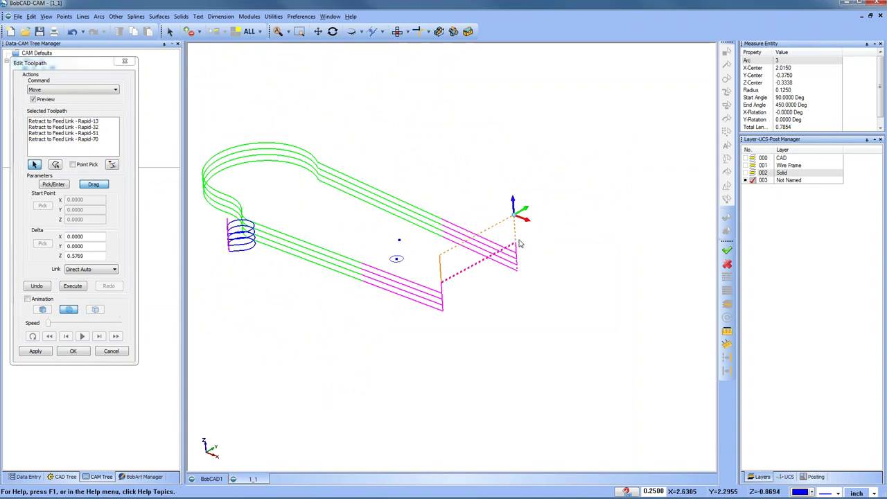
left_click(74, 353)
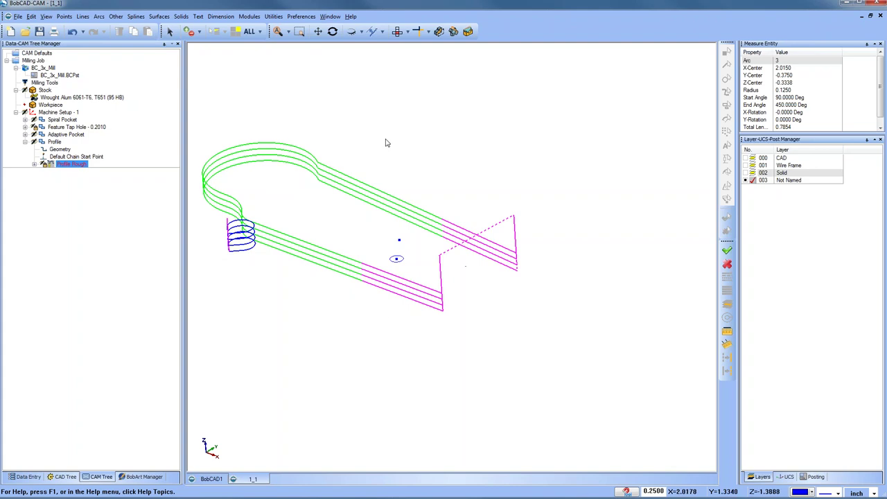
- Check the Profile feature's rapid and feed plane settings and close the wizard without changes
left_click(43, 135)
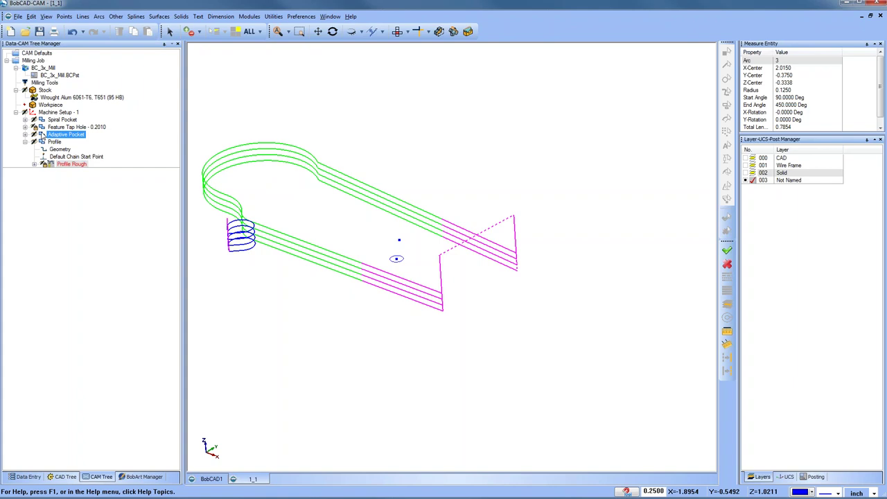
left_click(69, 164)
right_click(64, 166)
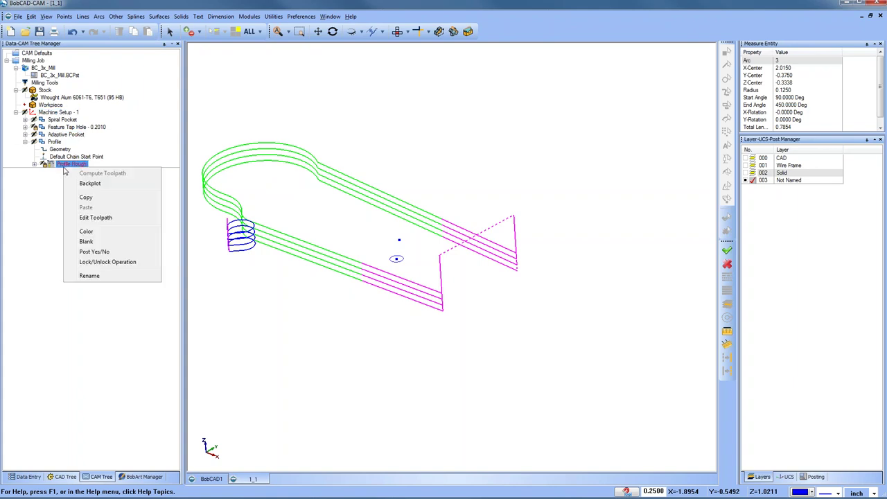
right_click(59, 142)
left_click(67, 149)
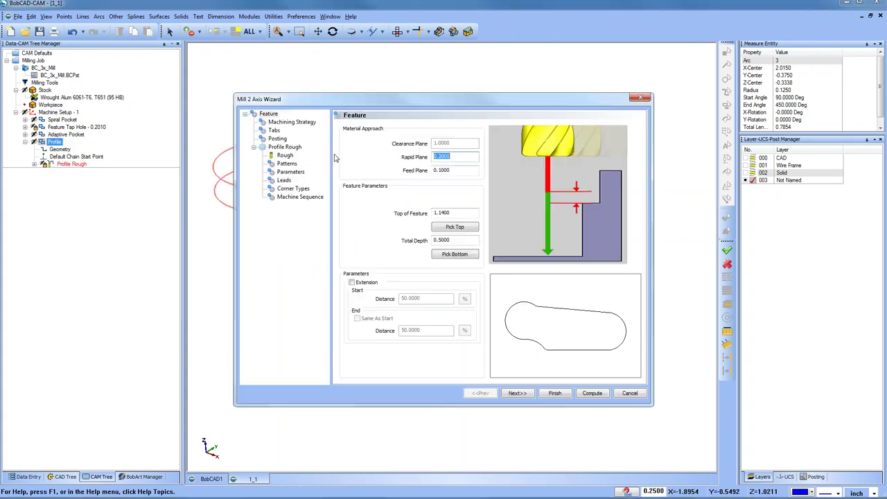
left_click(643, 393)
- Open the Profile Rough toolpath for editing, review the Replace command's options, and cancel the edit
left_click(69, 165)
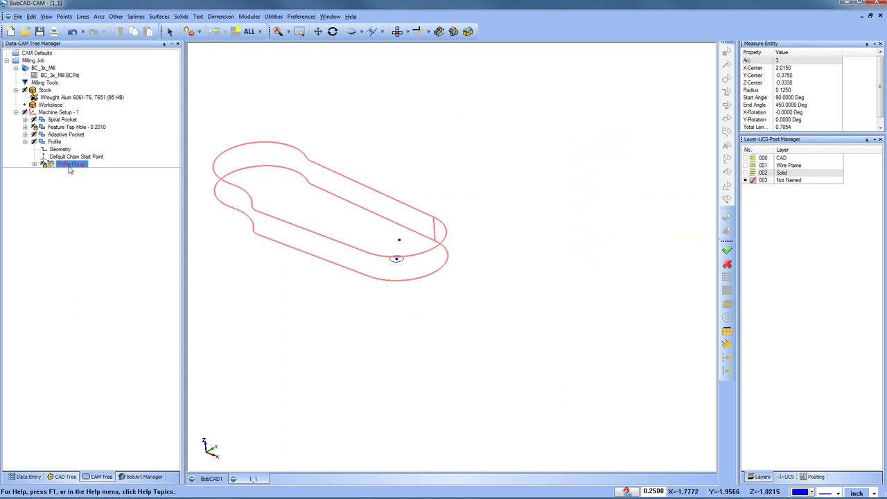
right_click(68, 165)
left_click(138, 217)
left_click(69, 90)
left_click(69, 90)
left_click(69, 91)
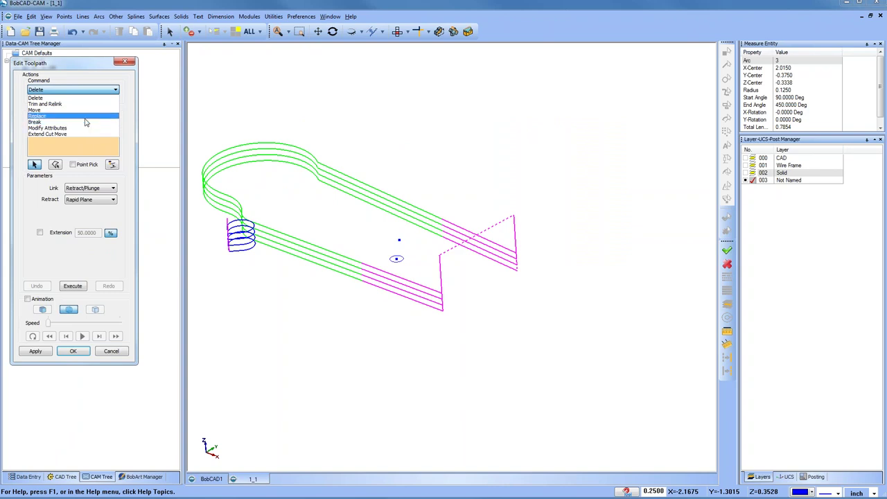
left_click(85, 117)
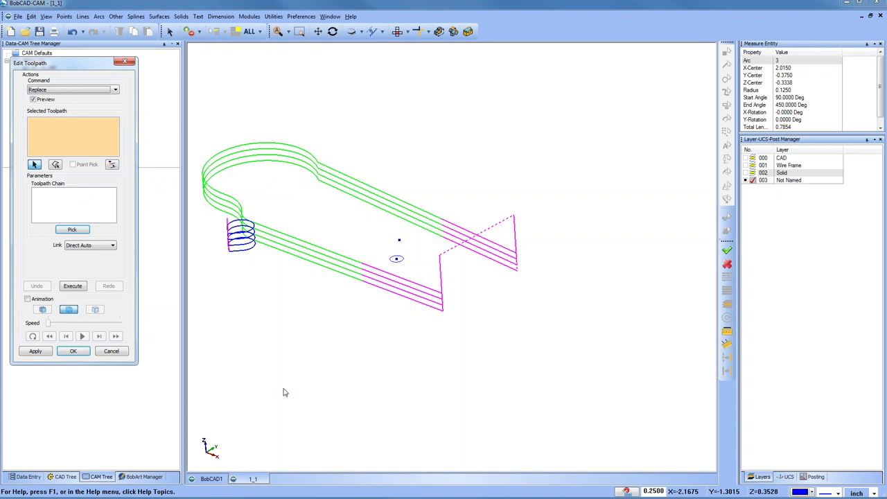
left_click(111, 352)
- Open the Profile feature for editing and review its Patterns settings and the Side Allowance in its Parameters
left_click(55, 142)
right_click(60, 144)
left_click(131, 153)
left_click(287, 164)
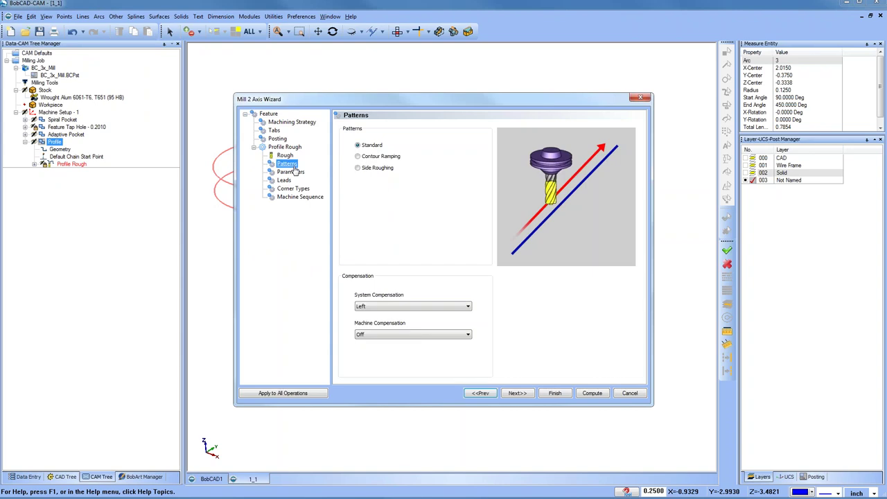
left_click(290, 172)
left_click(469, 149)
left_click_drag(483, 148, 416, 149)
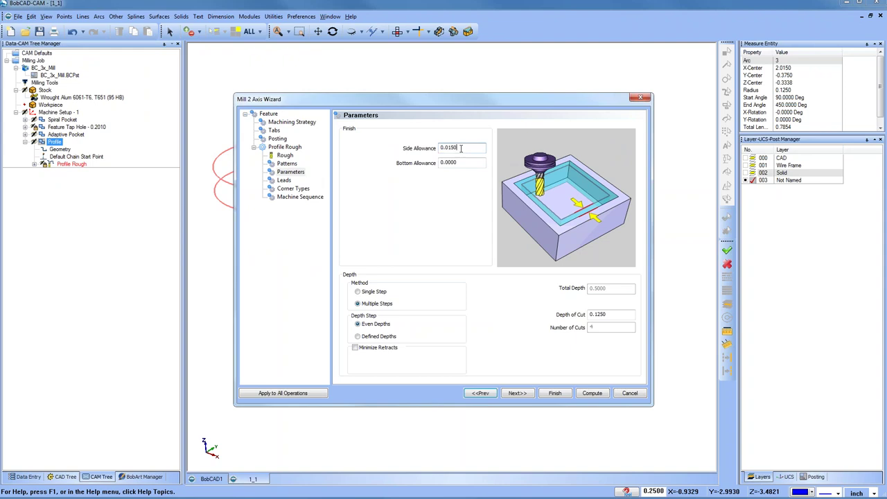
left_click(291, 172)
- Try setting the machine compensation to Comp Left / G41 in the pattern settings and cancel the wizard
left_click(287, 165)
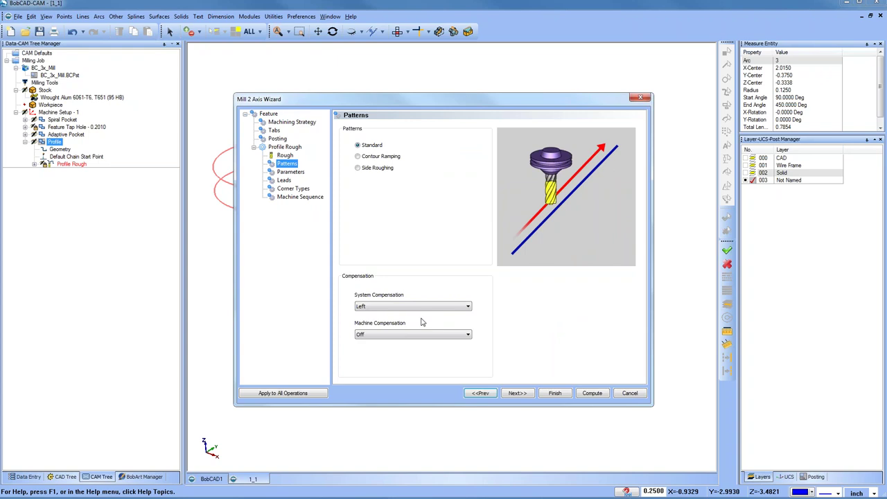
left_click(396, 336)
left_click(395, 351)
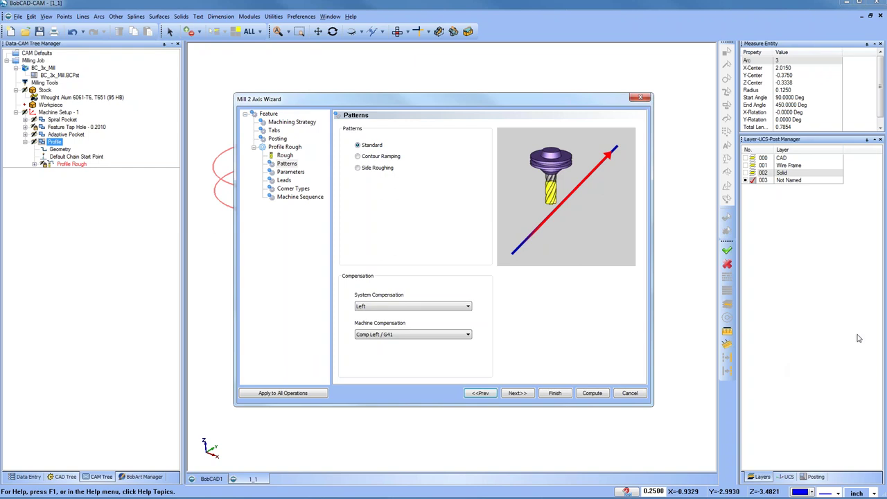
left_click(632, 395)
- Change the Profile feature's depth method to Single Step and compute the feature
left_click(398, 31)
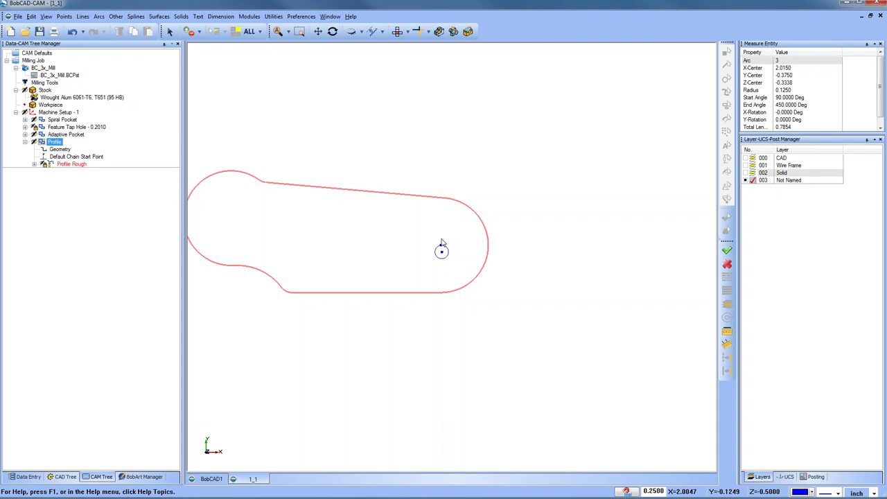
middle_click_drag(339, 271, 393, 282)
left_click(73, 165)
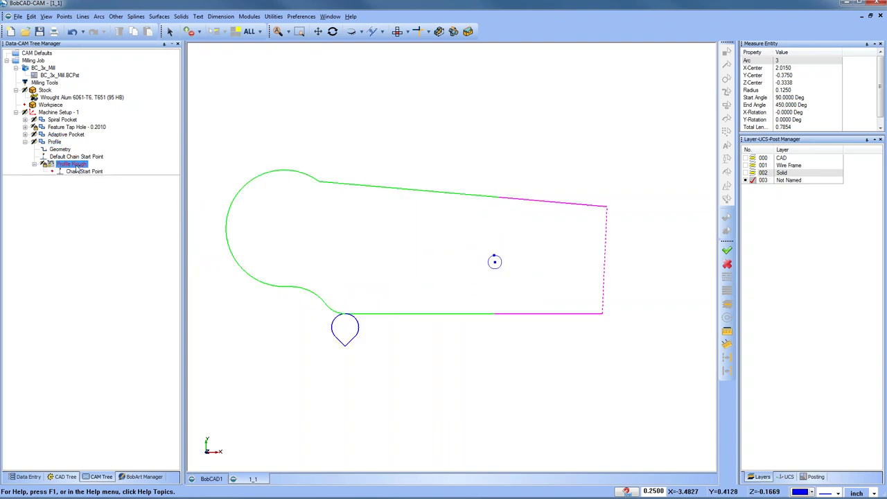
right_click(55, 141)
left_click(104, 148)
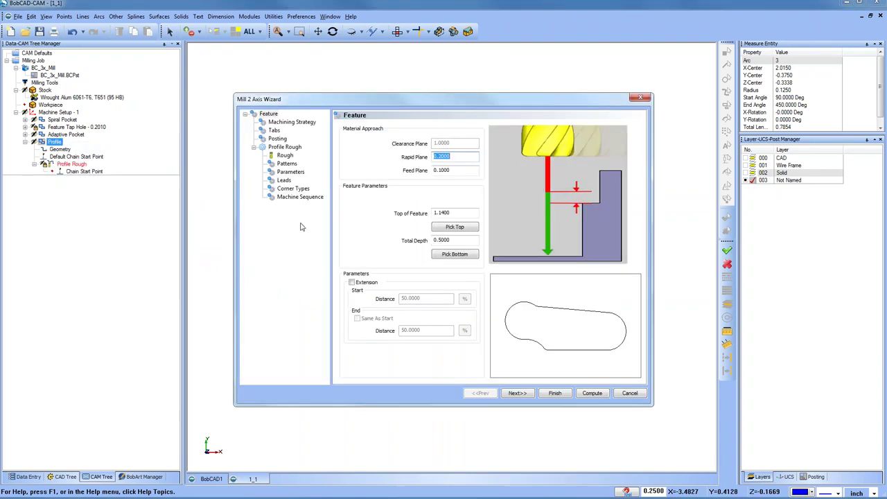
left_click(291, 173)
left_click(358, 292)
left_click(593, 393)
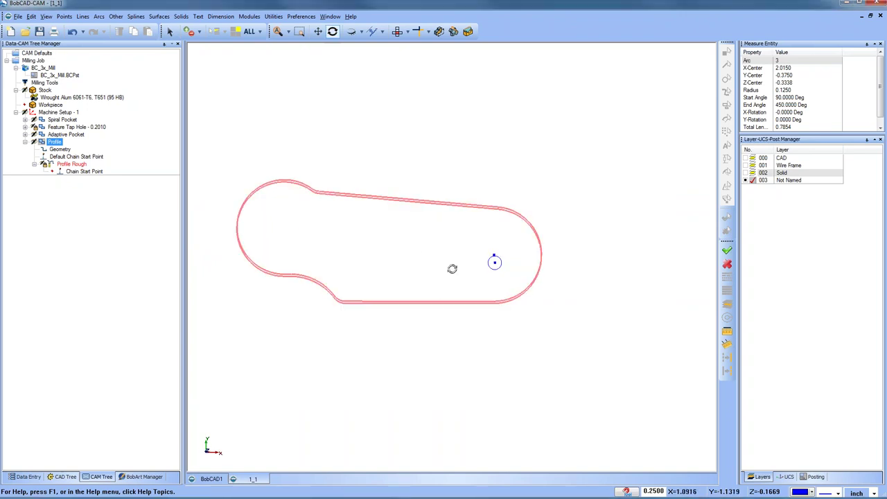
- Unlock the Profile Rough operation and recompute its toolpath
left_click(72, 165)
left_click(72, 164)
right_click(52, 163)
left_click(103, 253)
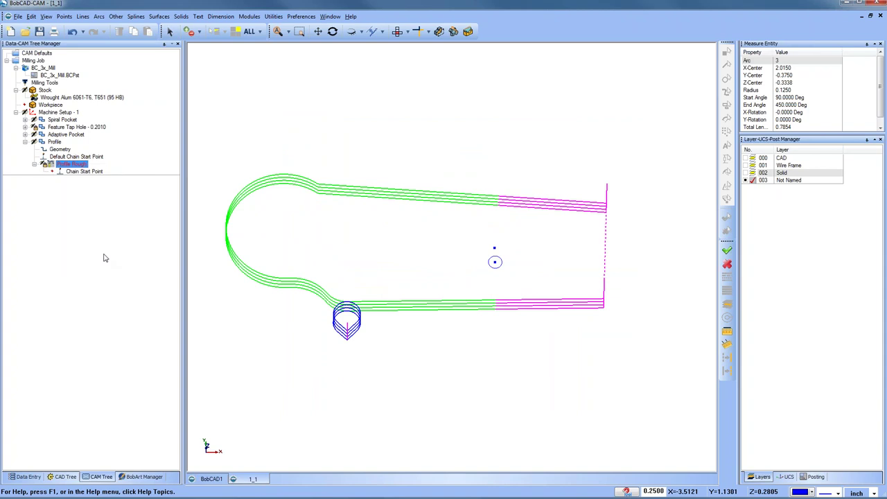
right_click(72, 164)
left_click(110, 167)
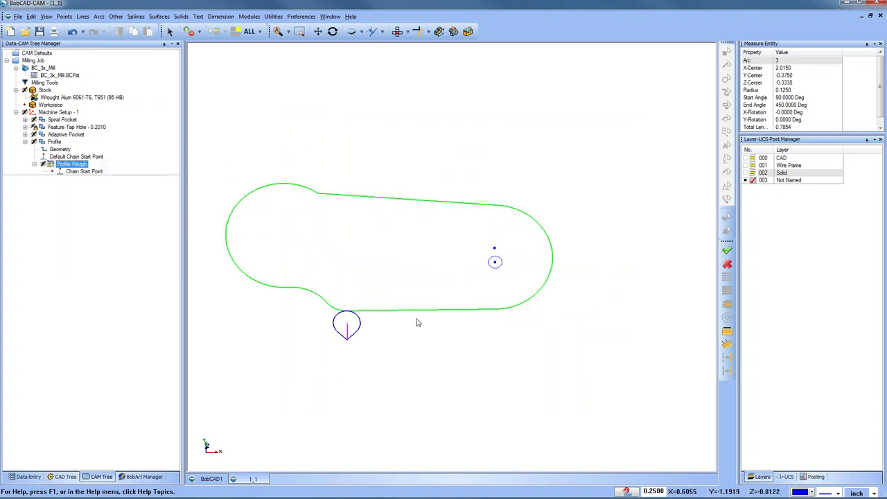
- Sketch a free sharp-corner rectangle about 0.75 by 1.25 across the upper straight edge of the profile toolpath
left_click(418, 31)
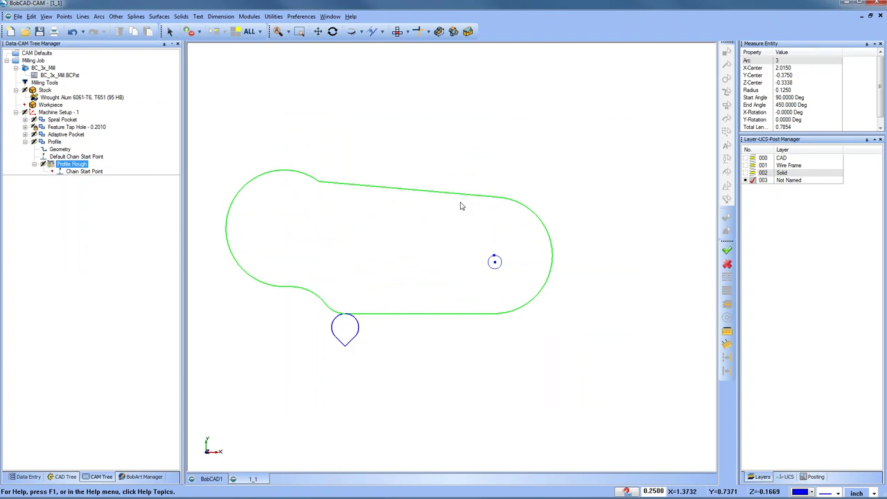
left_click(118, 17)
left_click(132, 27)
left_click(16, 71)
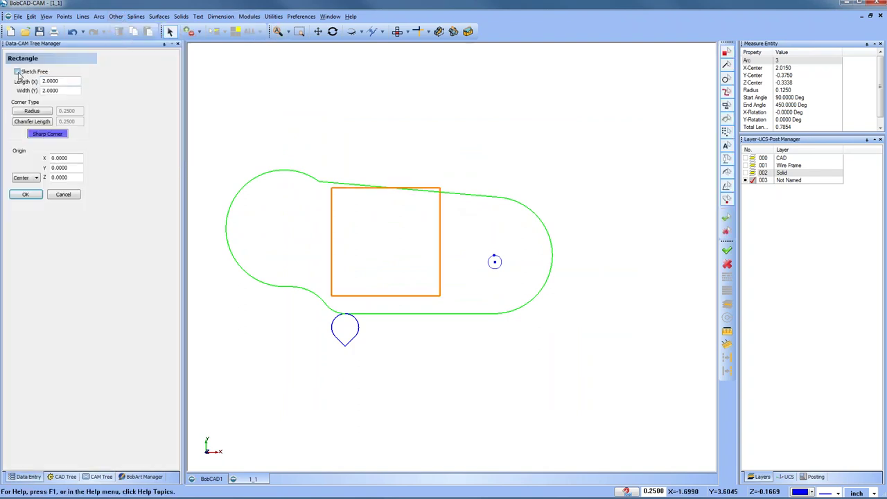
left_click(399, 160)
left_click(439, 228)
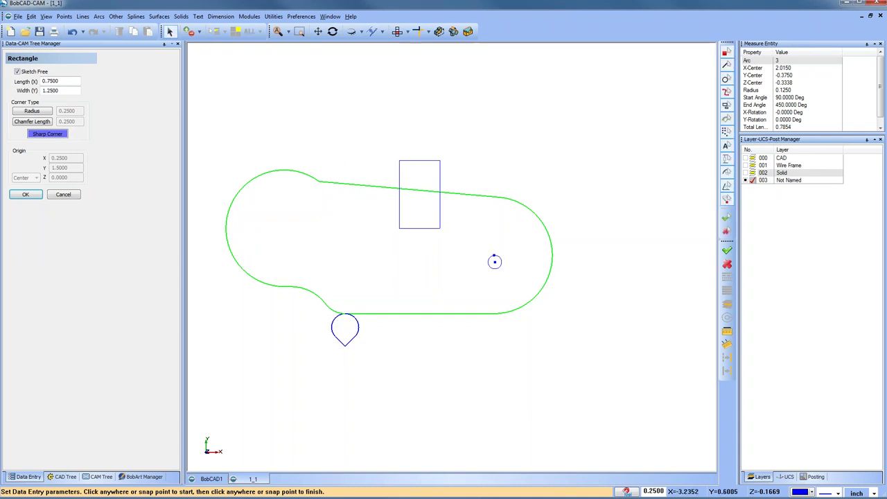
left_click(69, 196)
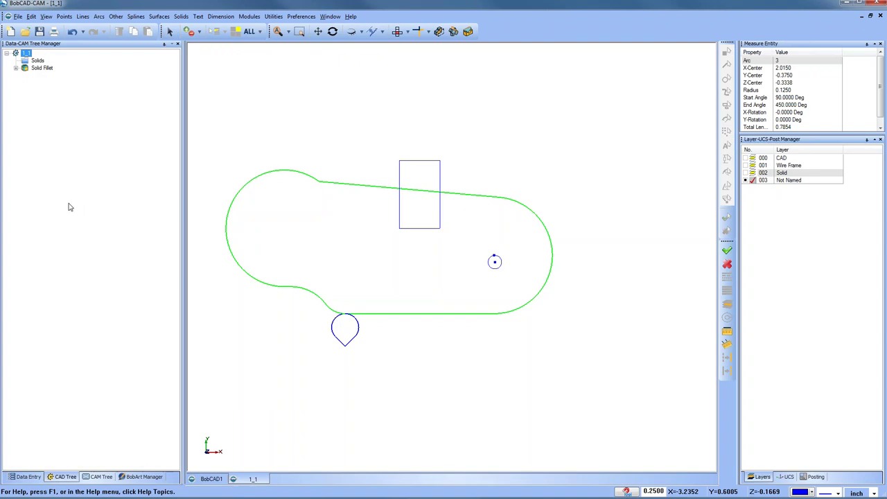
- Return to the CAM tree and select the Profile Rough operation
left_click(98, 476)
left_click(80, 158)
left_click(82, 163)
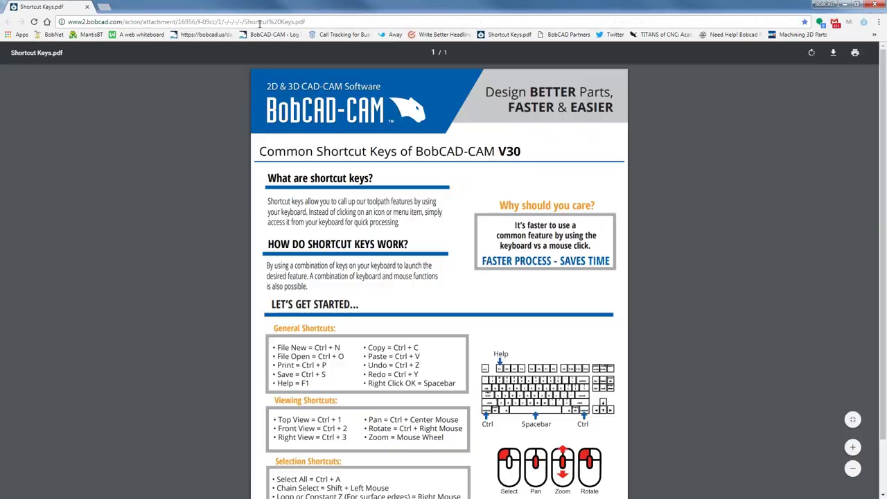
- Copy the web address of the Shortcut Keys PDF in the browser and switch back to BobCAD-CAM
left_click(250, 22)
right_click(262, 23)
left_click(296, 60)
scroll(689, 226, "down", 1)
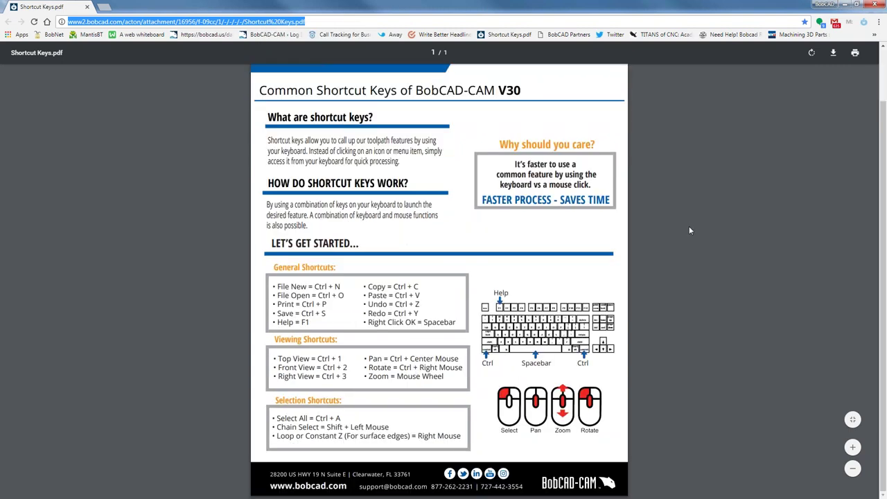
key("alt+Tab")
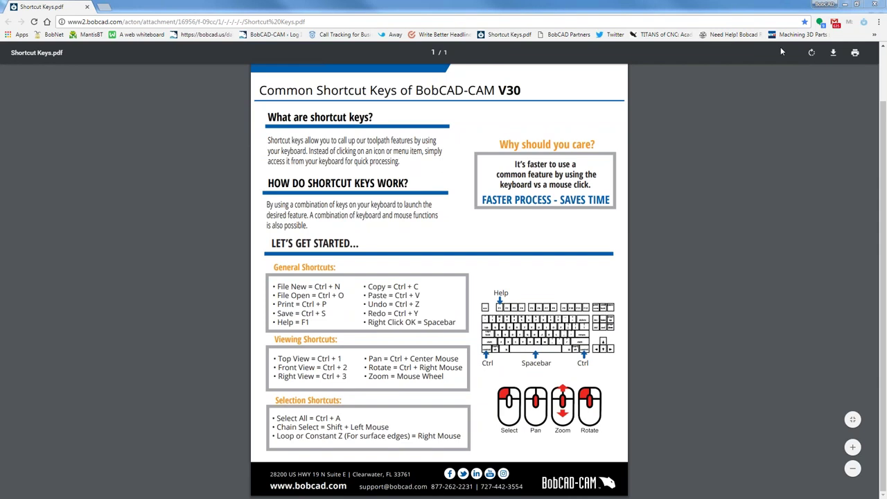
left_click(845, 4)
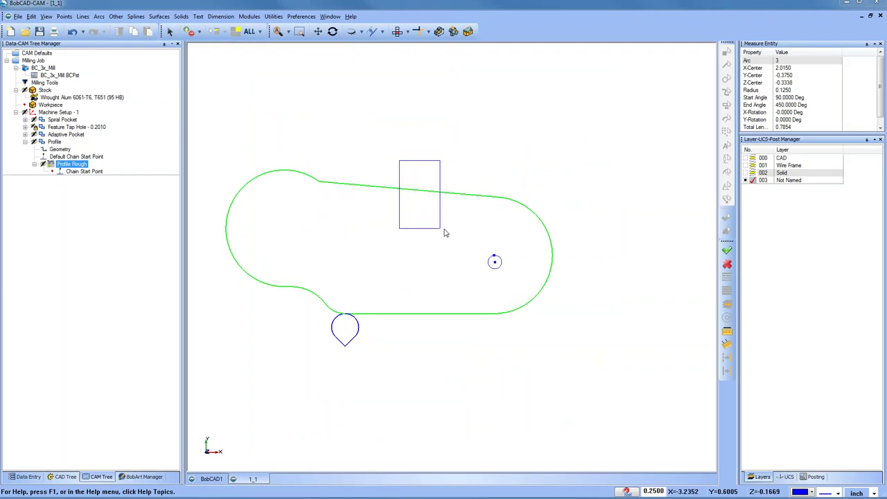
left_click(36, 52)
left_click(43, 67)
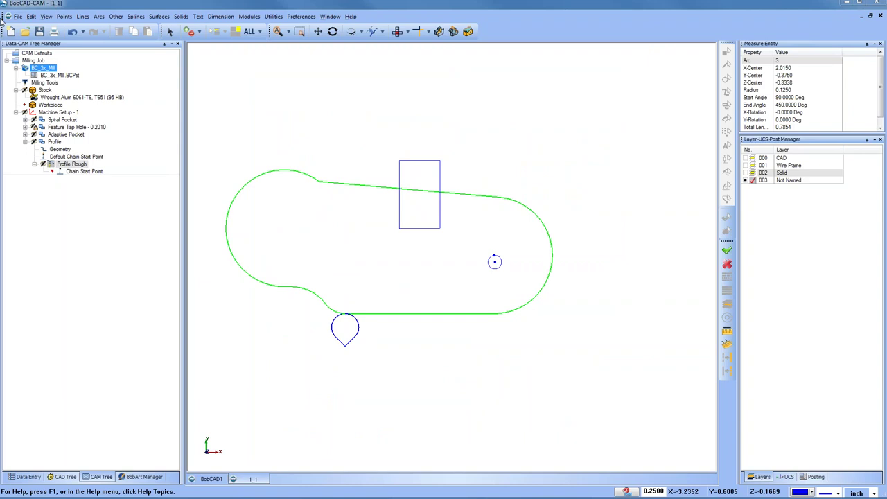
left_click(45, 83)
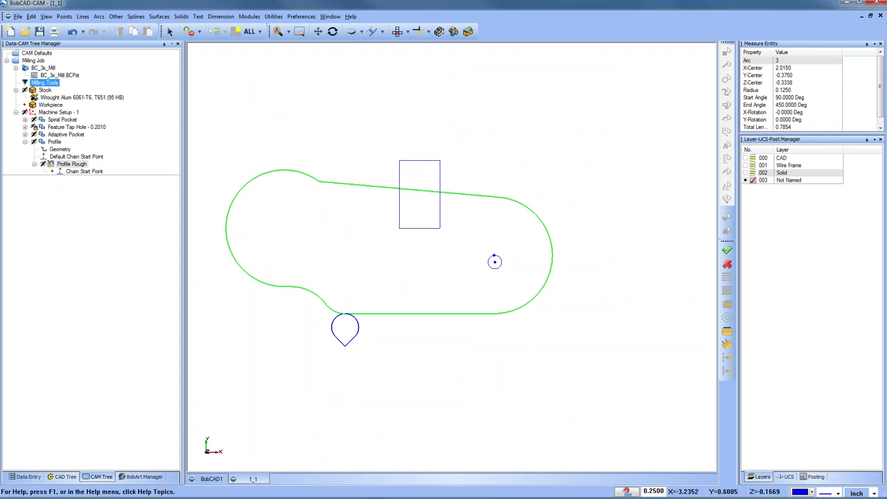
- Open the toolpath editor for the Profile Rough operation and select the upper straight feed move
left_click(70, 172)
right_click(70, 172)
left_click(127, 219)
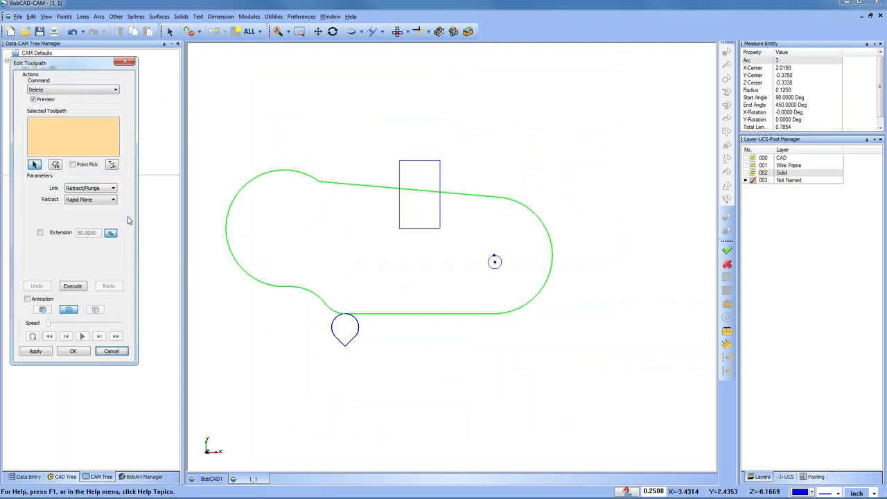
left_click(359, 187)
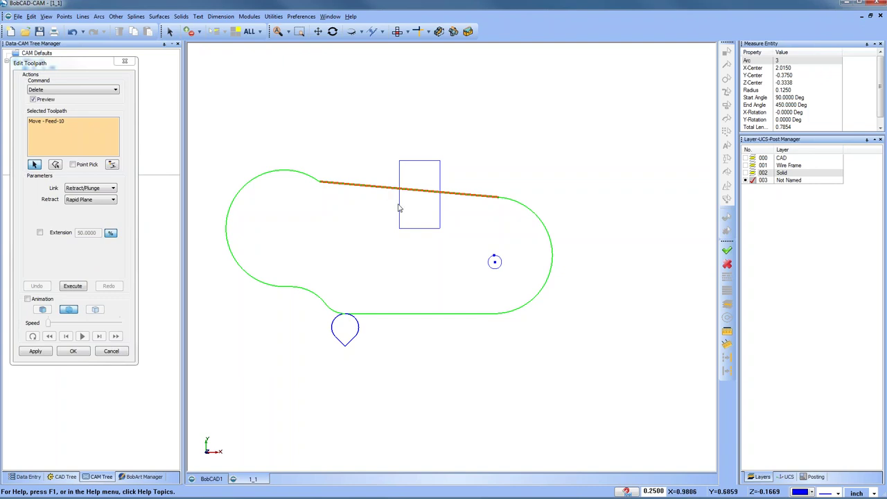
- Break the selected move at a screen point just left of the rectangle, about 38.35% along its length
left_click(71, 92)
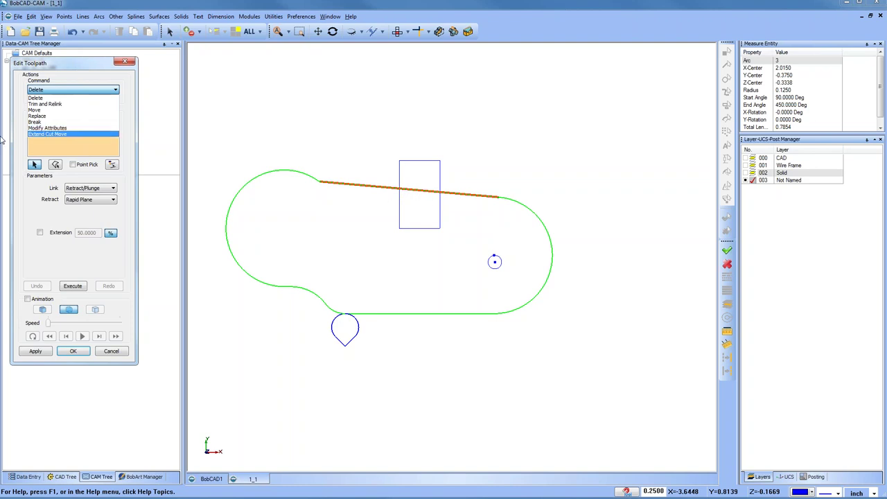
left_click(52, 122)
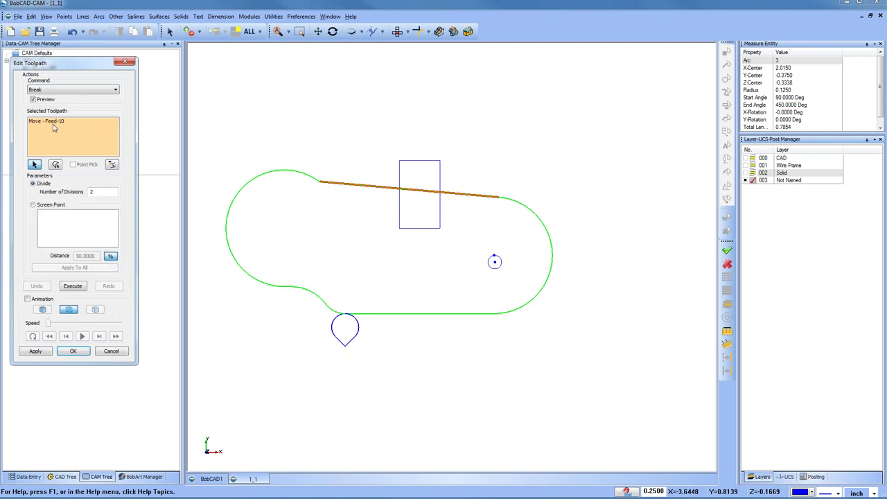
left_click(33, 205)
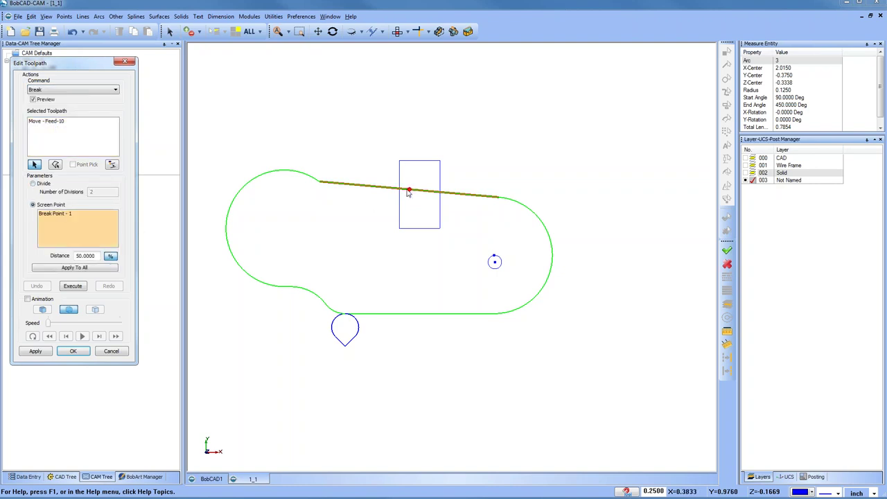
left_click_drag(410, 191, 388, 194)
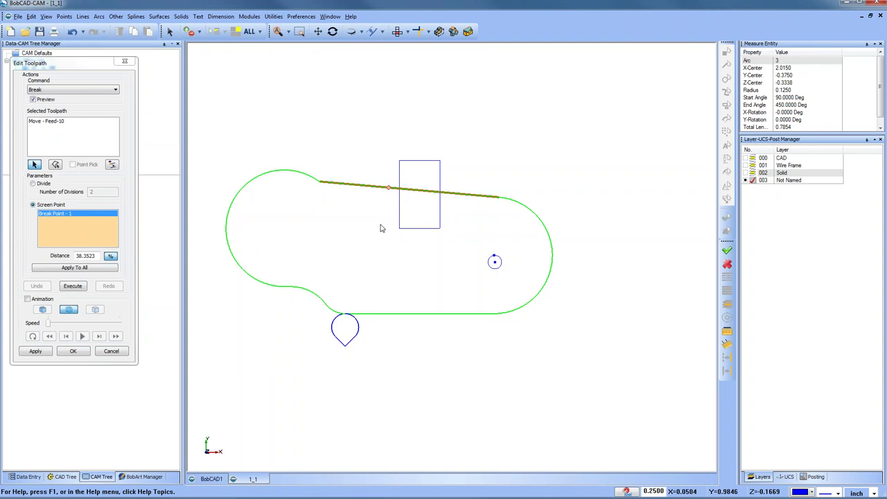
left_click(75, 268)
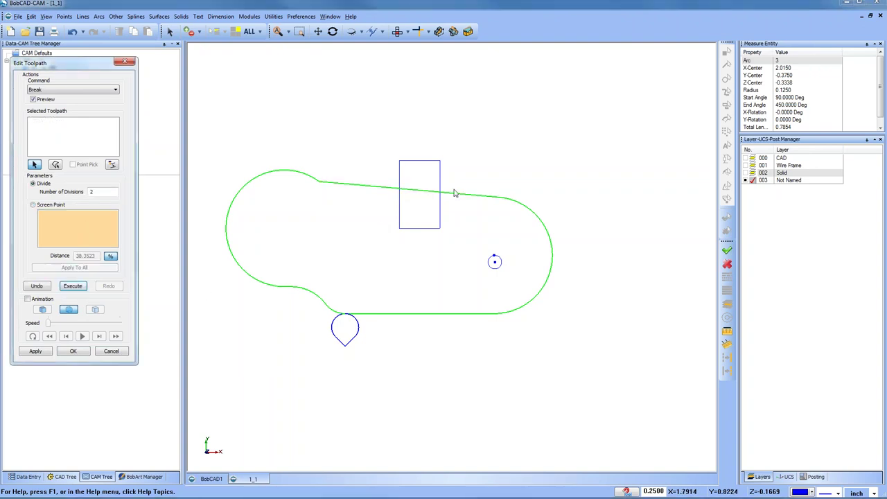
- Break the remaining upper straight move at a screen point just right of the rectangle, about 57% along its length
left_click(410, 191)
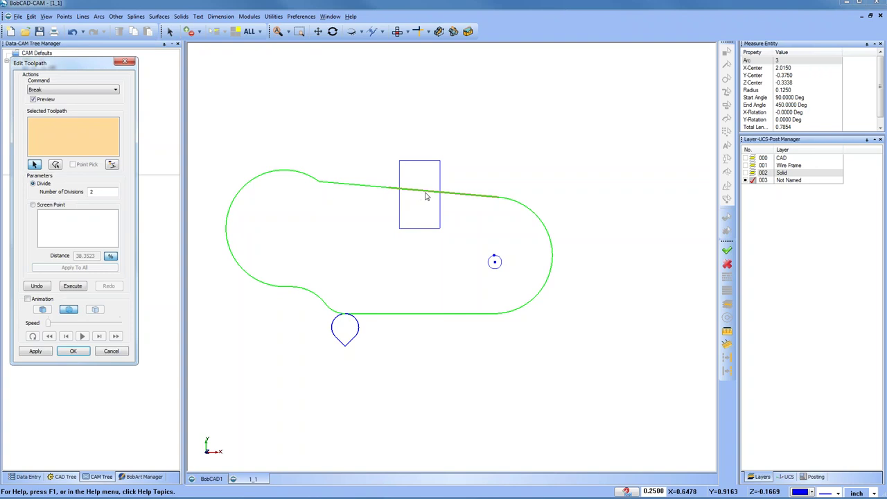
left_click(466, 196)
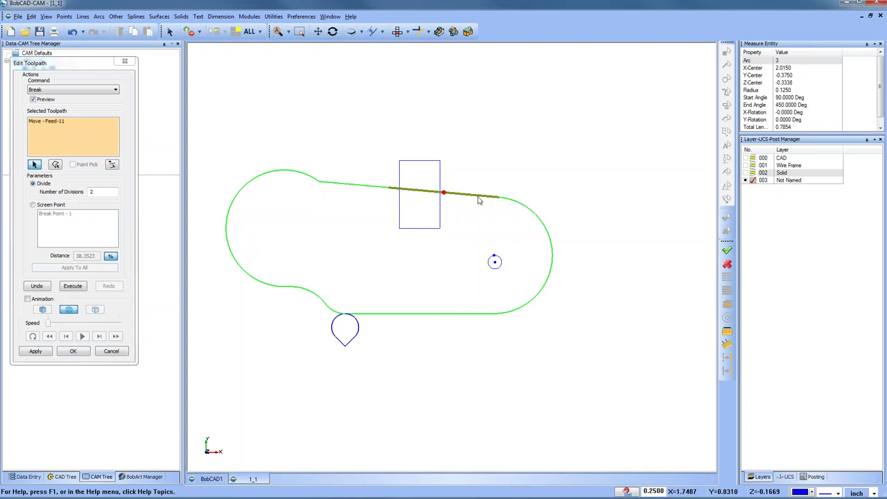
left_click(447, 197)
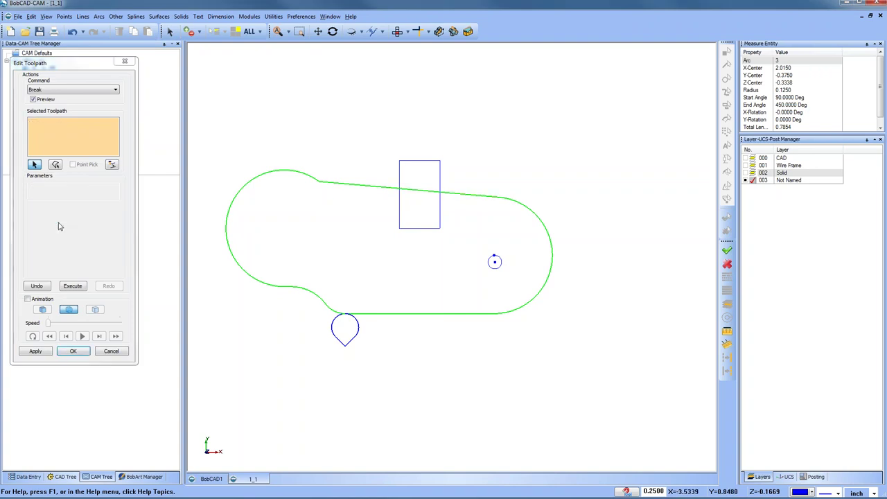
left_click(32, 204)
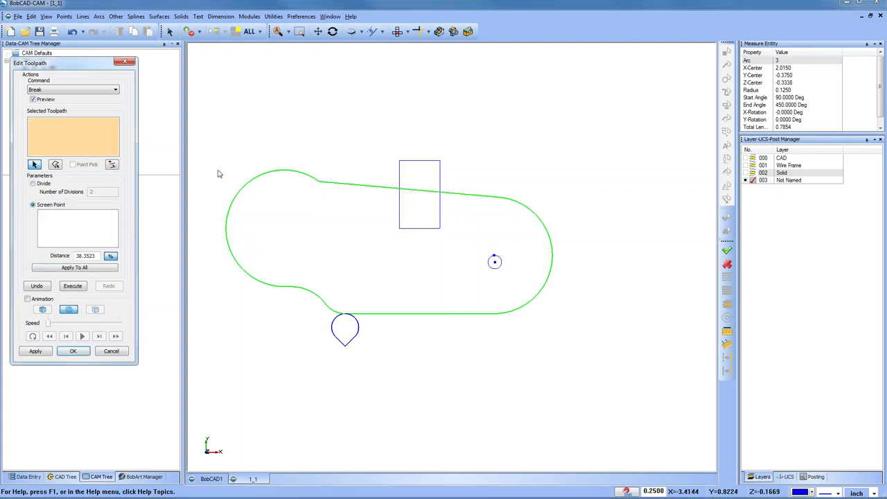
left_click(462, 194)
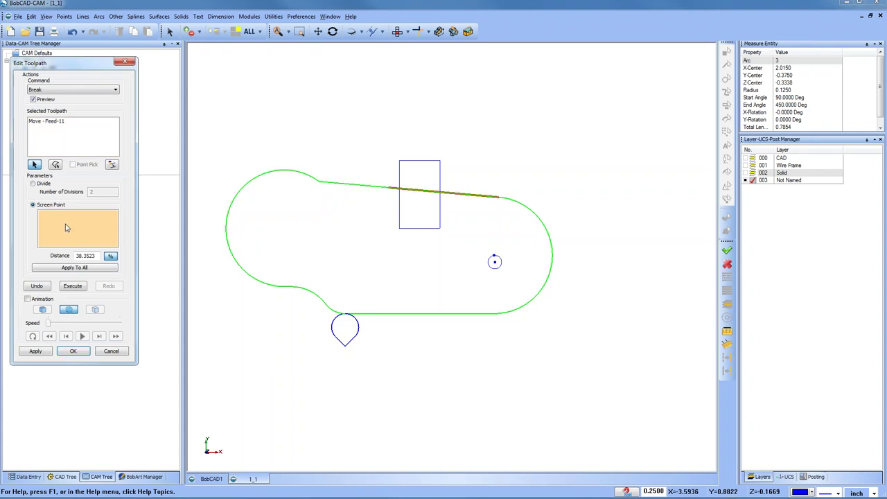
left_click(452, 194)
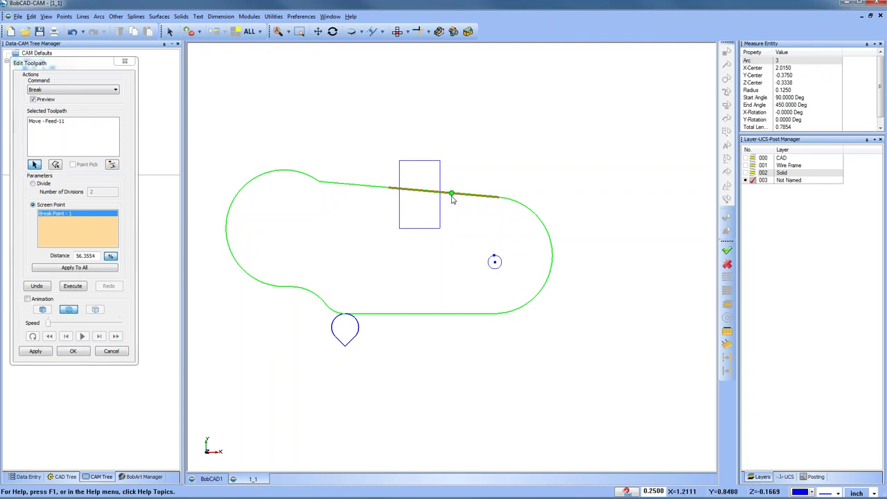
left_click(452, 197)
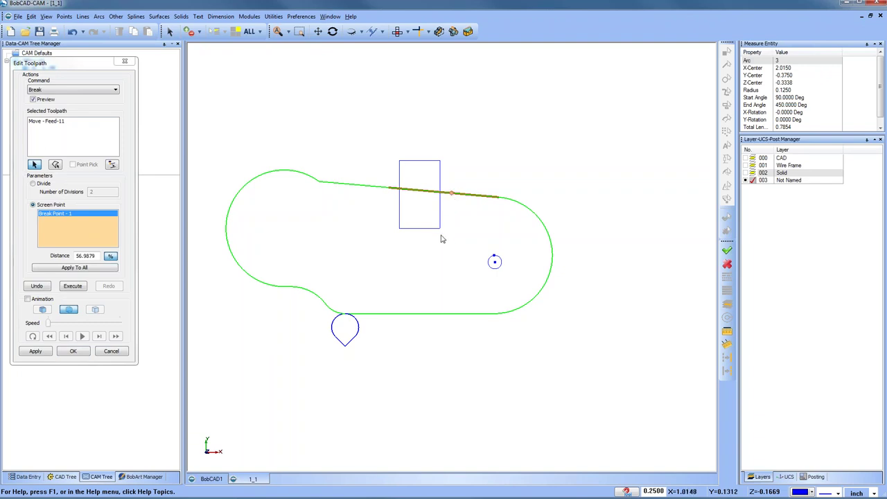
left_click(76, 287)
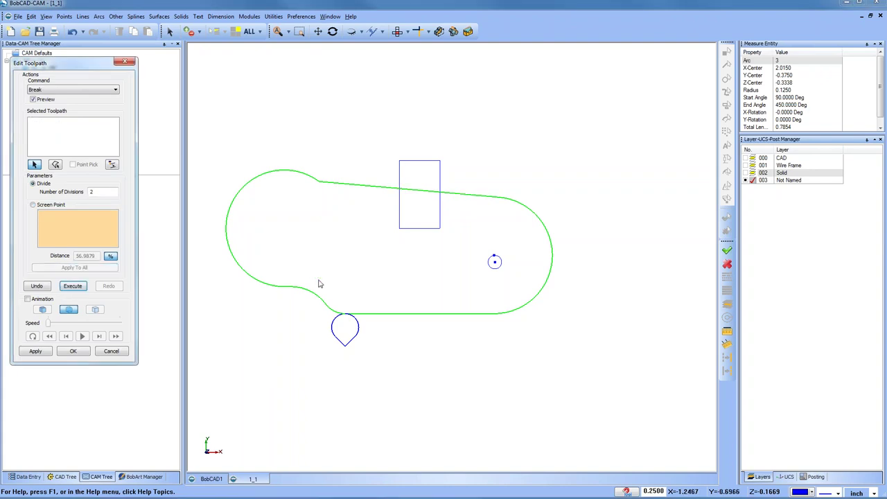
- Move the toolpath segment crossing the rectangle up by about 0.8 in Z to clear the obstacle
left_click(420, 191)
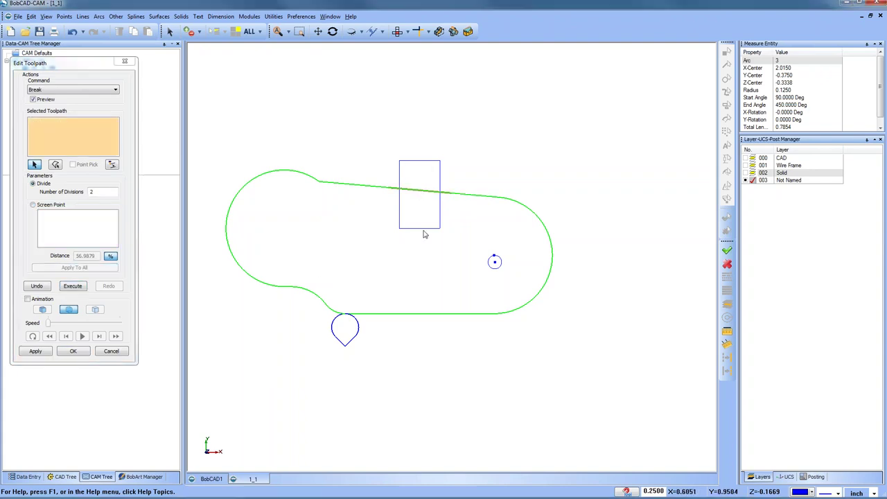
left_click(72, 90)
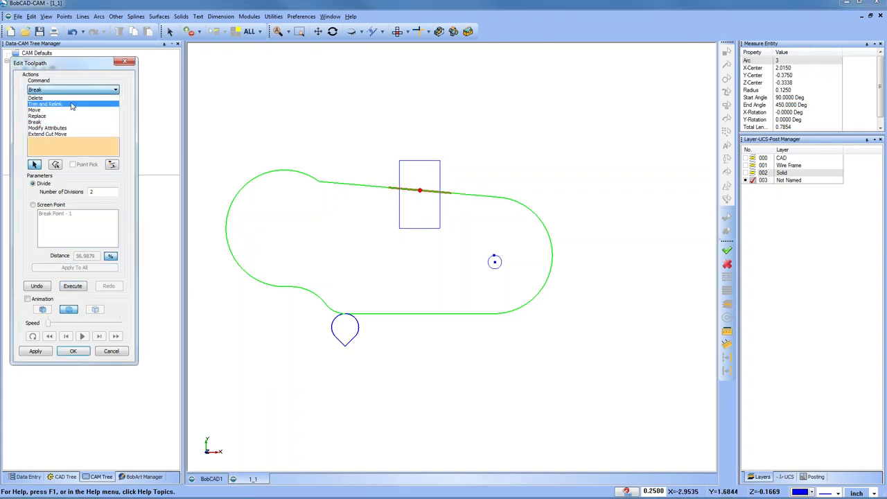
left_click(72, 112)
middle_click_drag(316, 231, 483, 212)
left_click(408, 223)
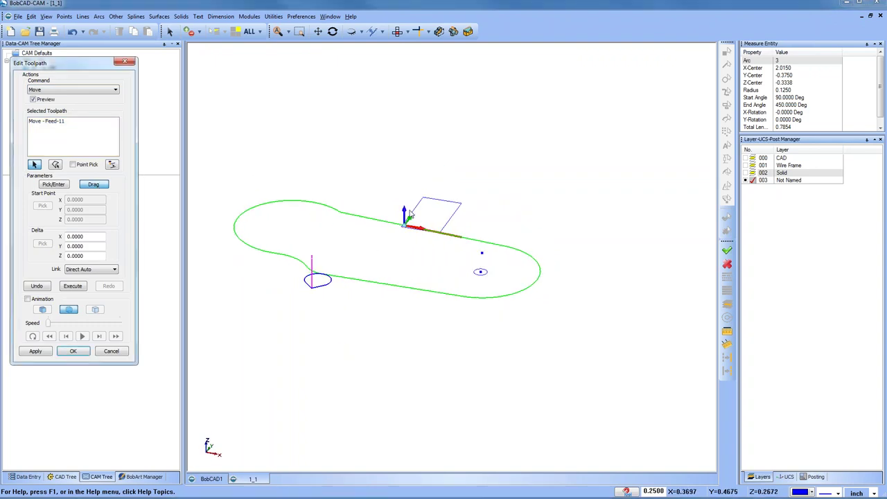
left_click_drag(407, 217, 406, 181)
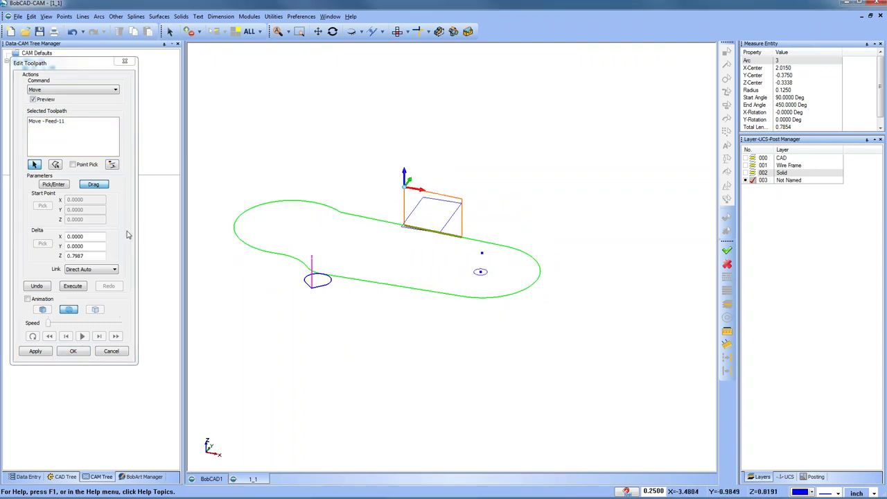
left_click(74, 286)
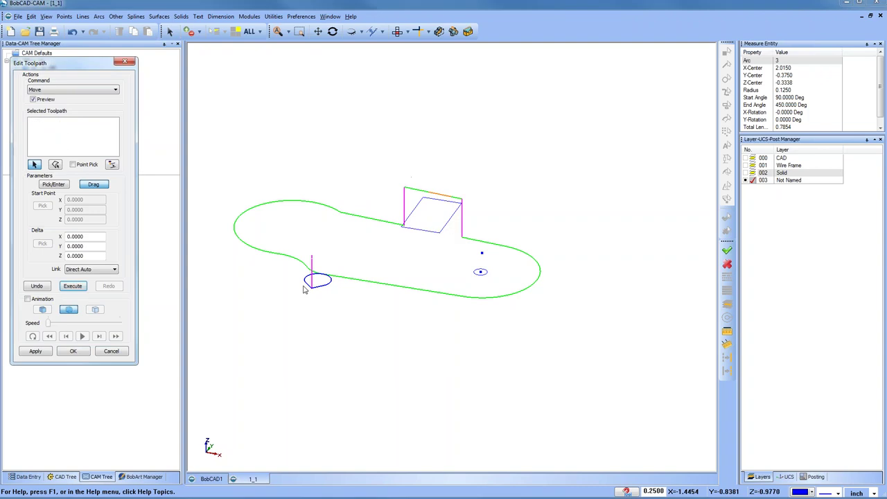
- Try a screen-point break on the straight feed move just right of the raised segment, about 46.19% along its length
left_click_drag(423, 281, 432, 309)
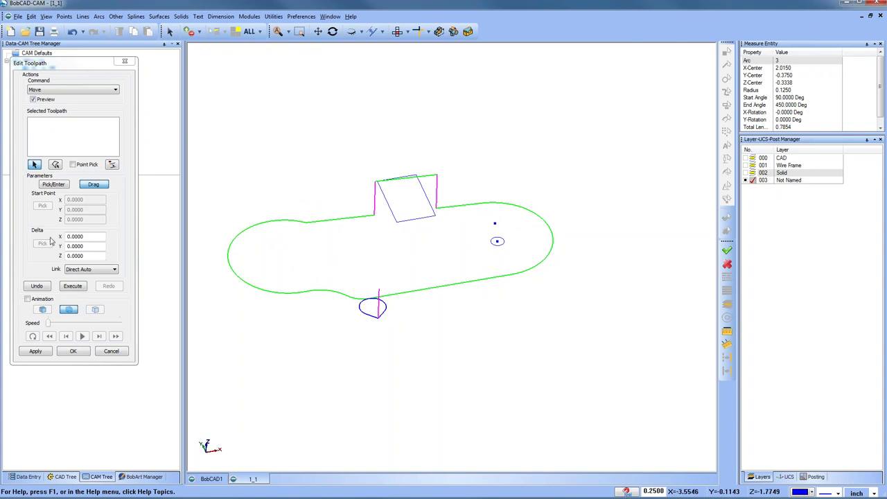
left_click(69, 89)
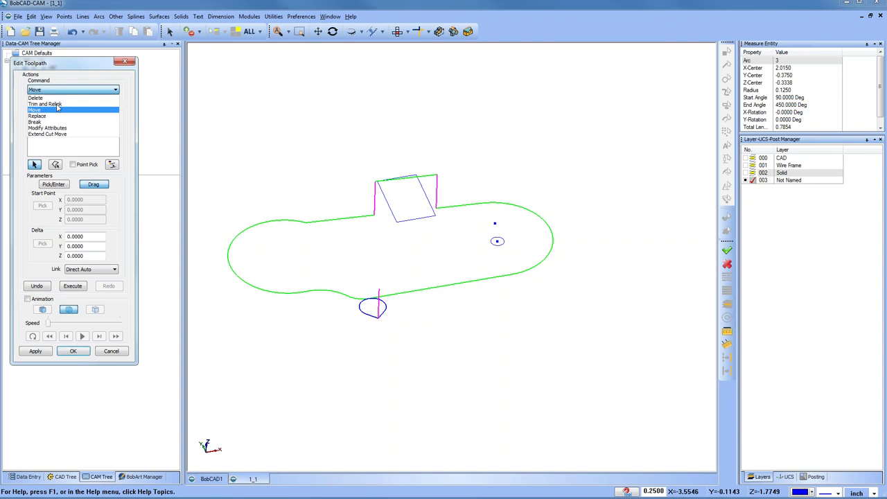
left_click(69, 117)
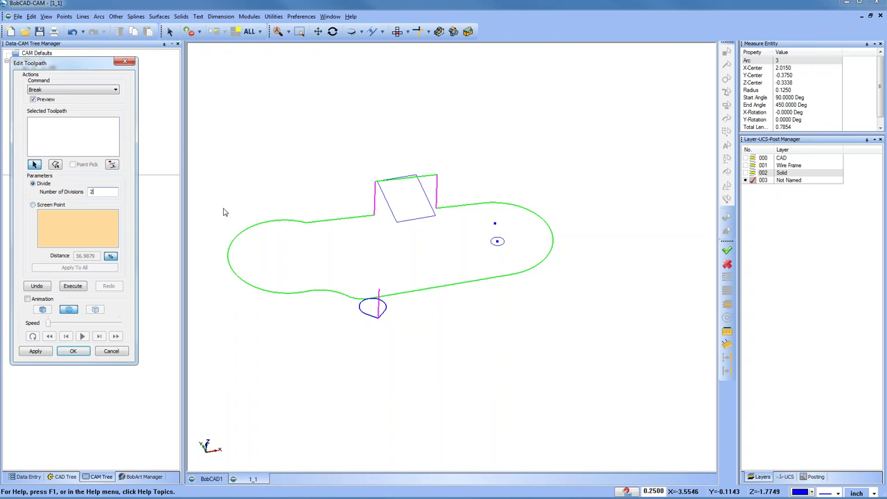
left_click(33, 205)
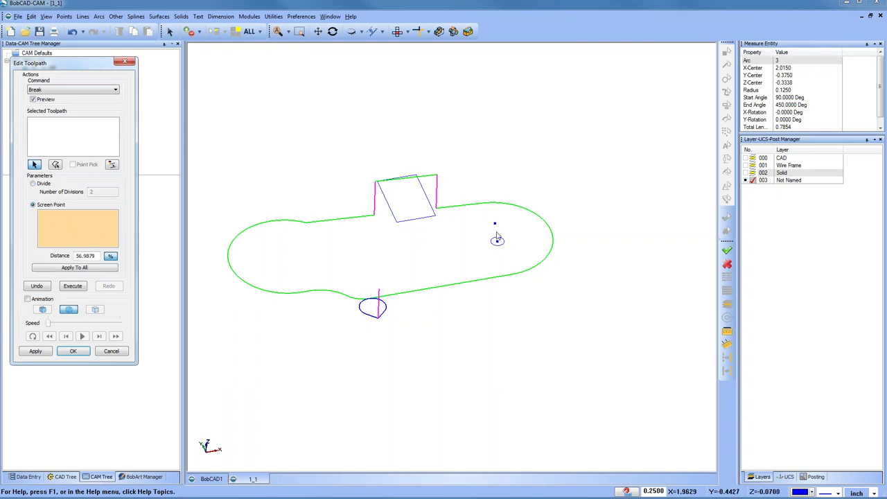
left_click(471, 206)
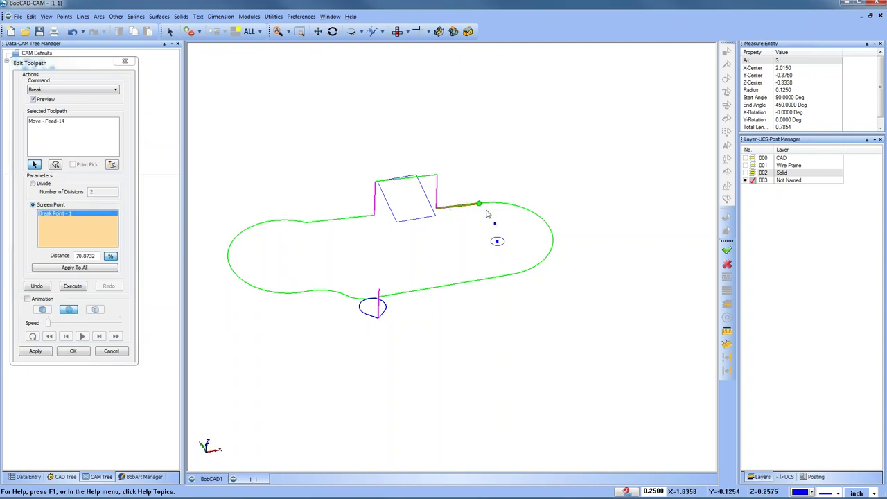
left_click_drag(471, 213, 458, 208)
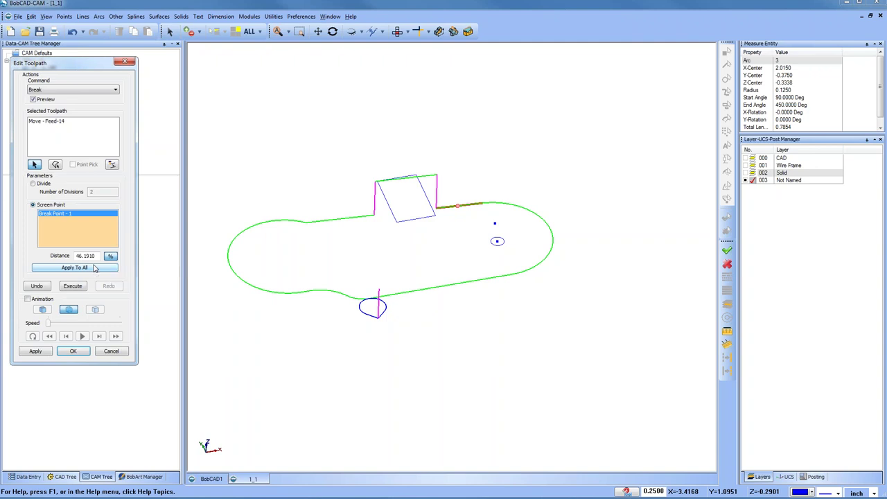
- Review the Extend Cut Move, Replace, and Trim and Relink command options for the selected feed move
left_click(63, 91)
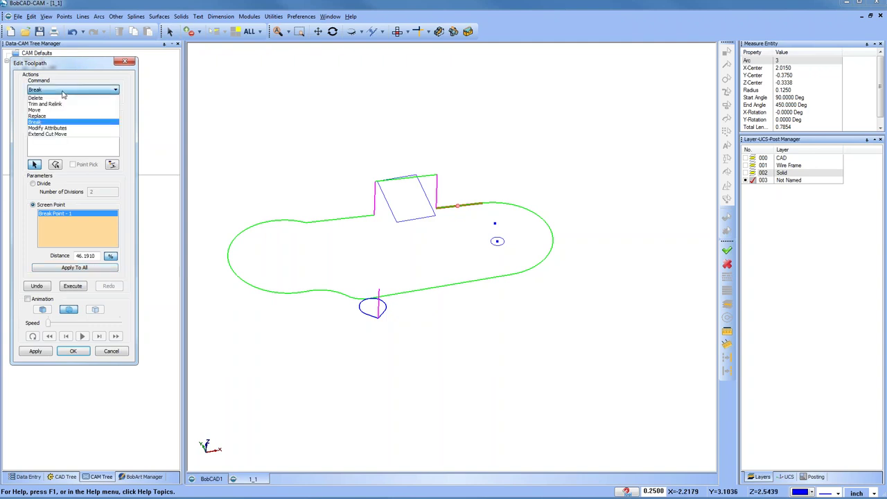
left_click(76, 135)
left_click(76, 90)
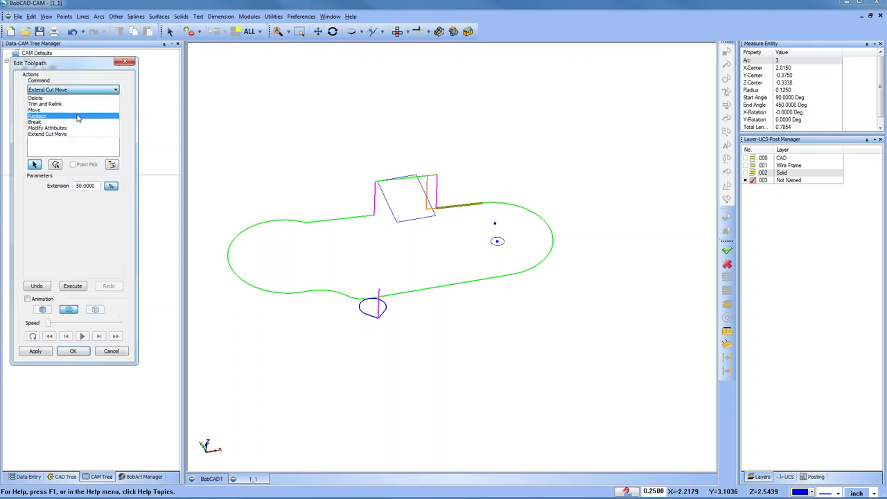
left_click(78, 117)
left_click(77, 91)
left_click(76, 104)
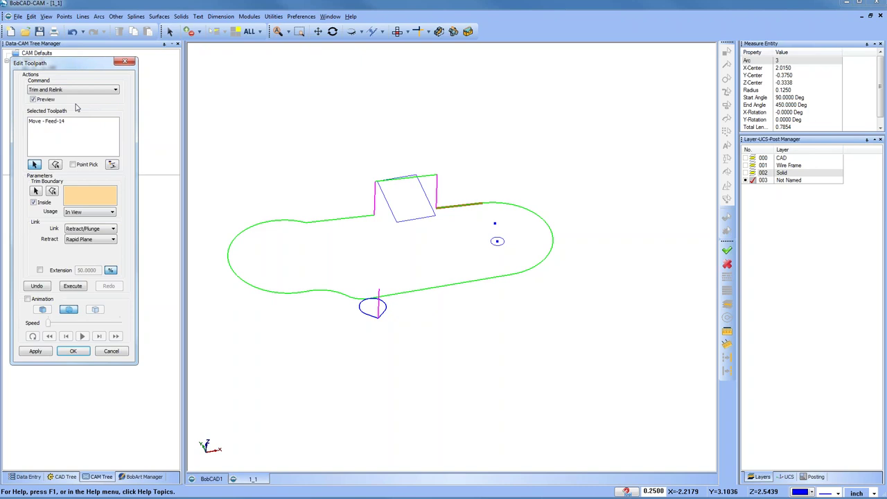
- Turn on the toolpath animation and step the tool to the vertical move just left of the rectangle
left_click(27, 299)
left_click(98, 337)
left_click(99, 337)
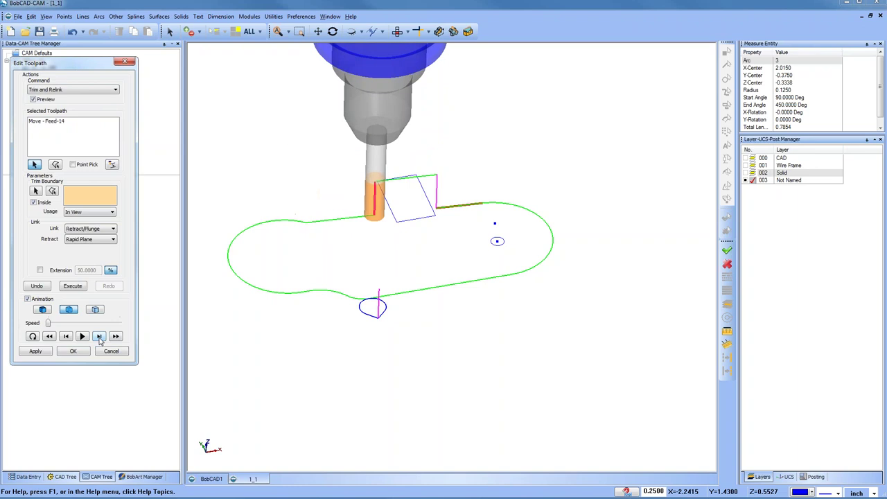
left_click(66, 336)
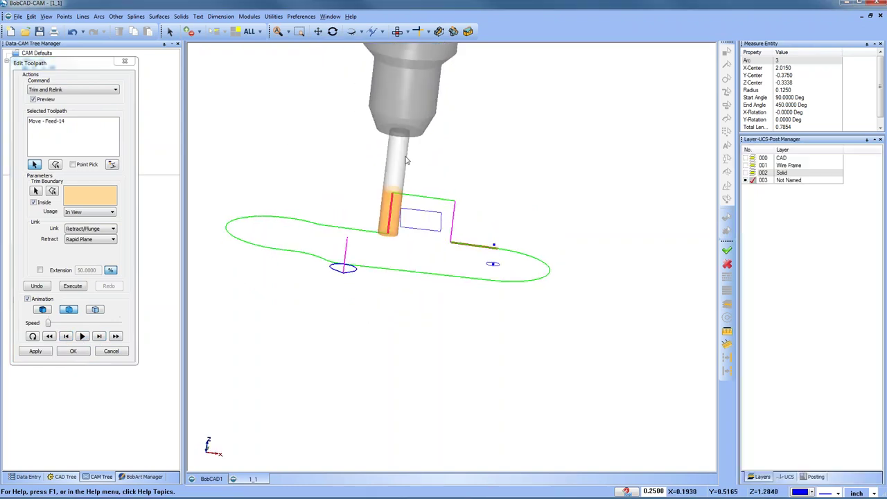
- Step the tool over the raised segment and down its far side in front view, checking clearance around the rectangle
key("F5")
scroll(392, 230, "up", 5)
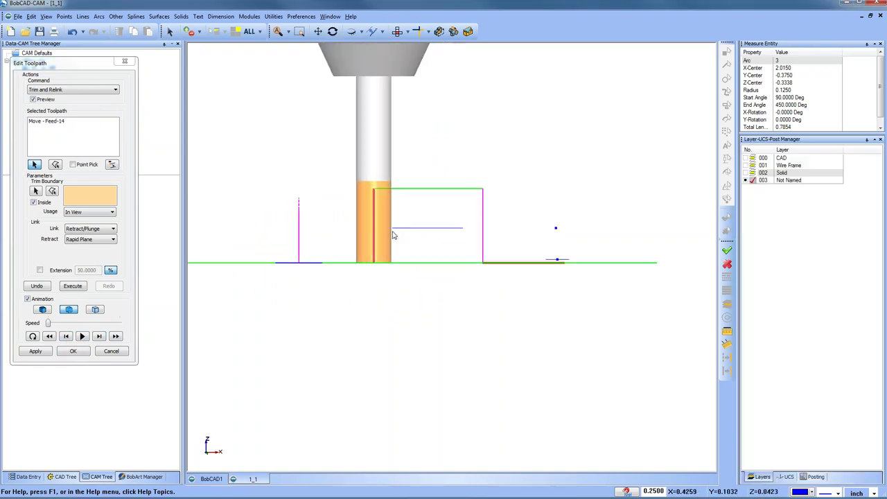
left_click(100, 336)
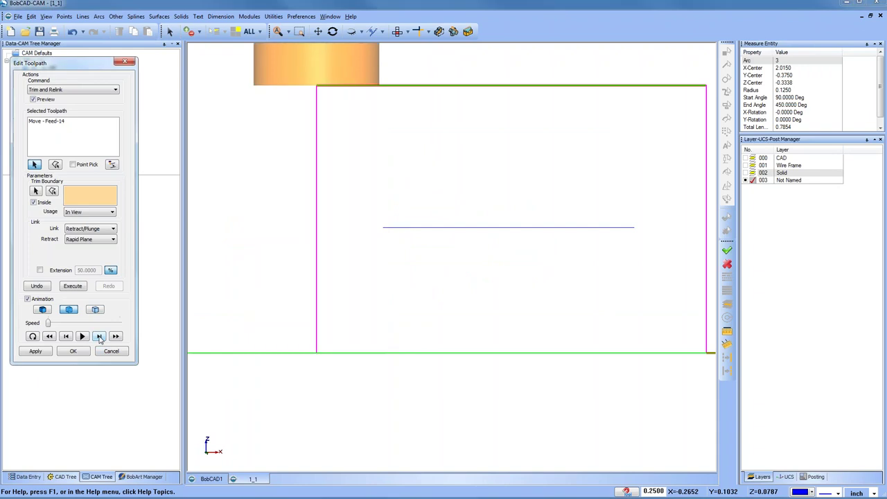
left_click(99, 337)
scroll(346, 301, "down", 4)
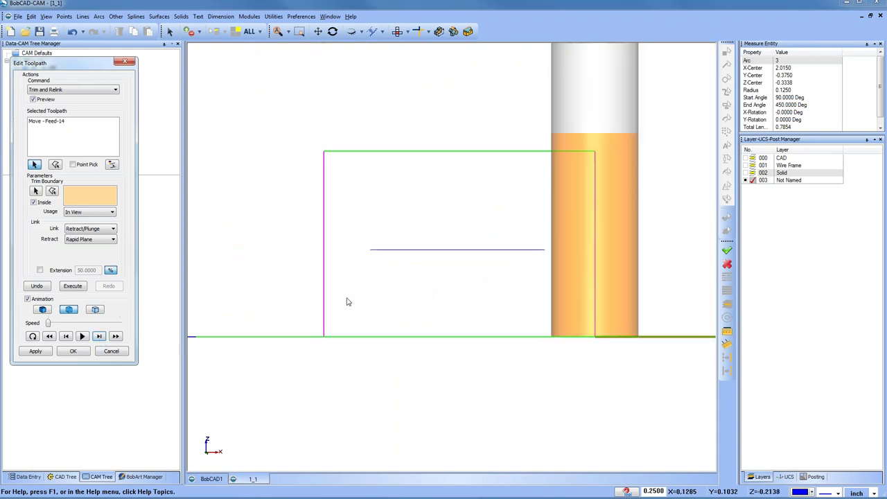
middle_click_drag(420, 267, 458, 346)
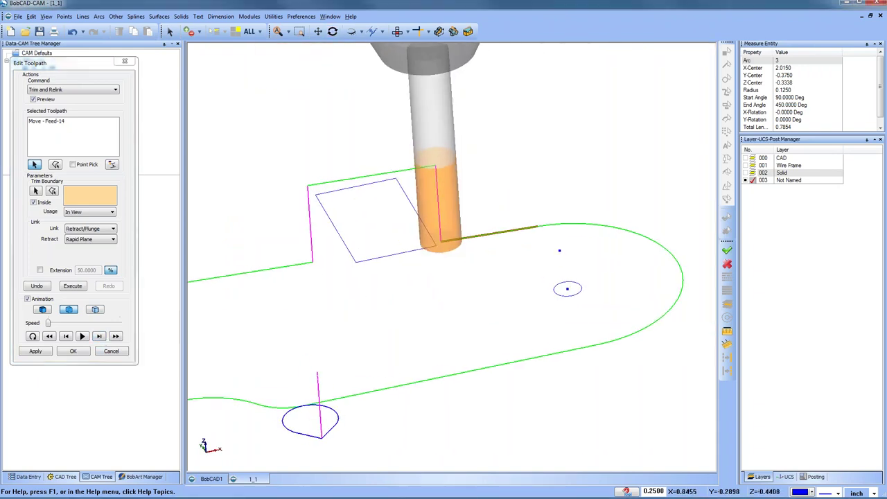